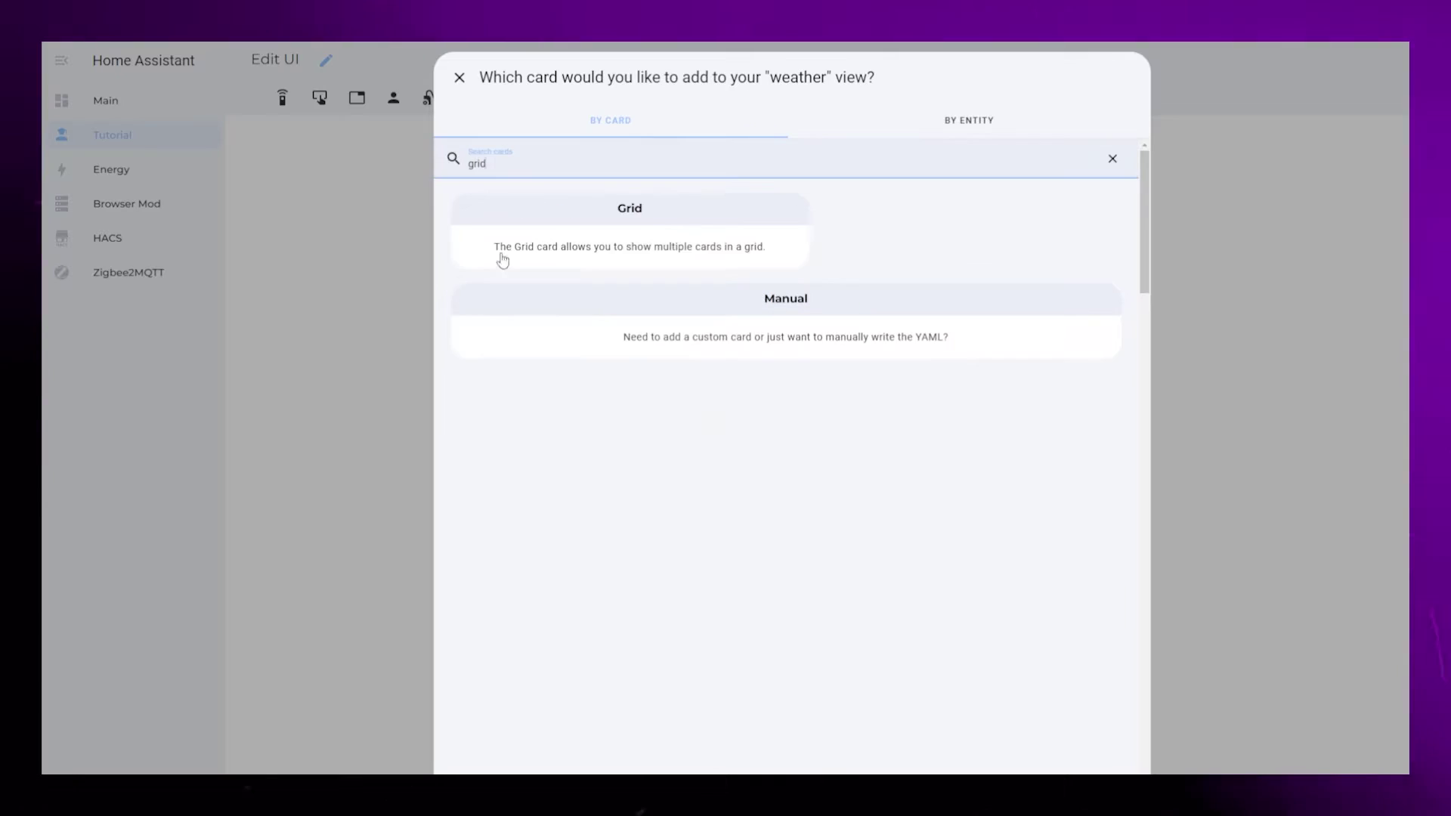
Add a Grid card to the weather view and insert a custom button-card in it.
click(503, 261)
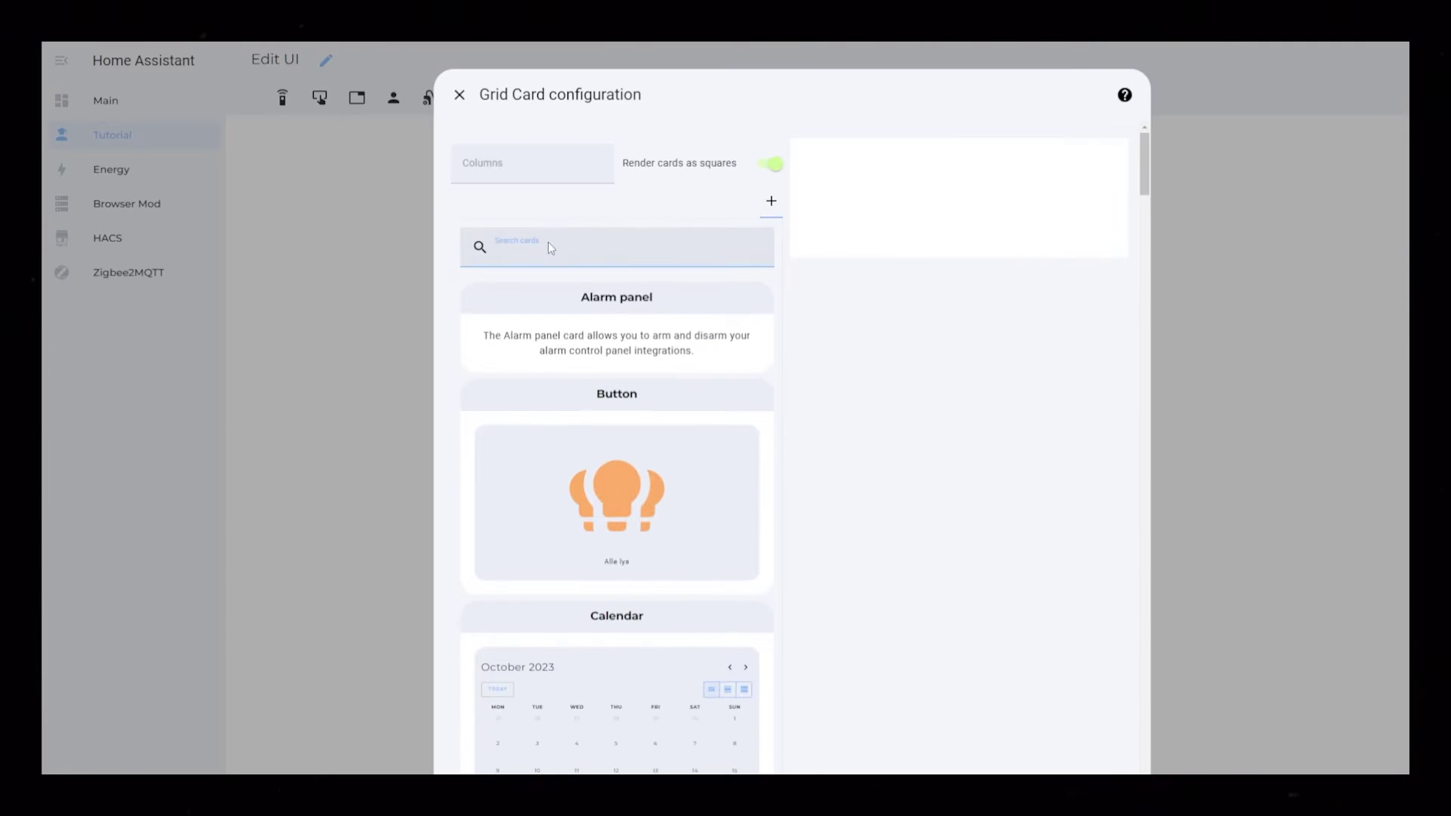
text(button-c)
click(631, 541)
Give the button-card the name "date" and the label "time", and set show_label to true.
text(name: dat)
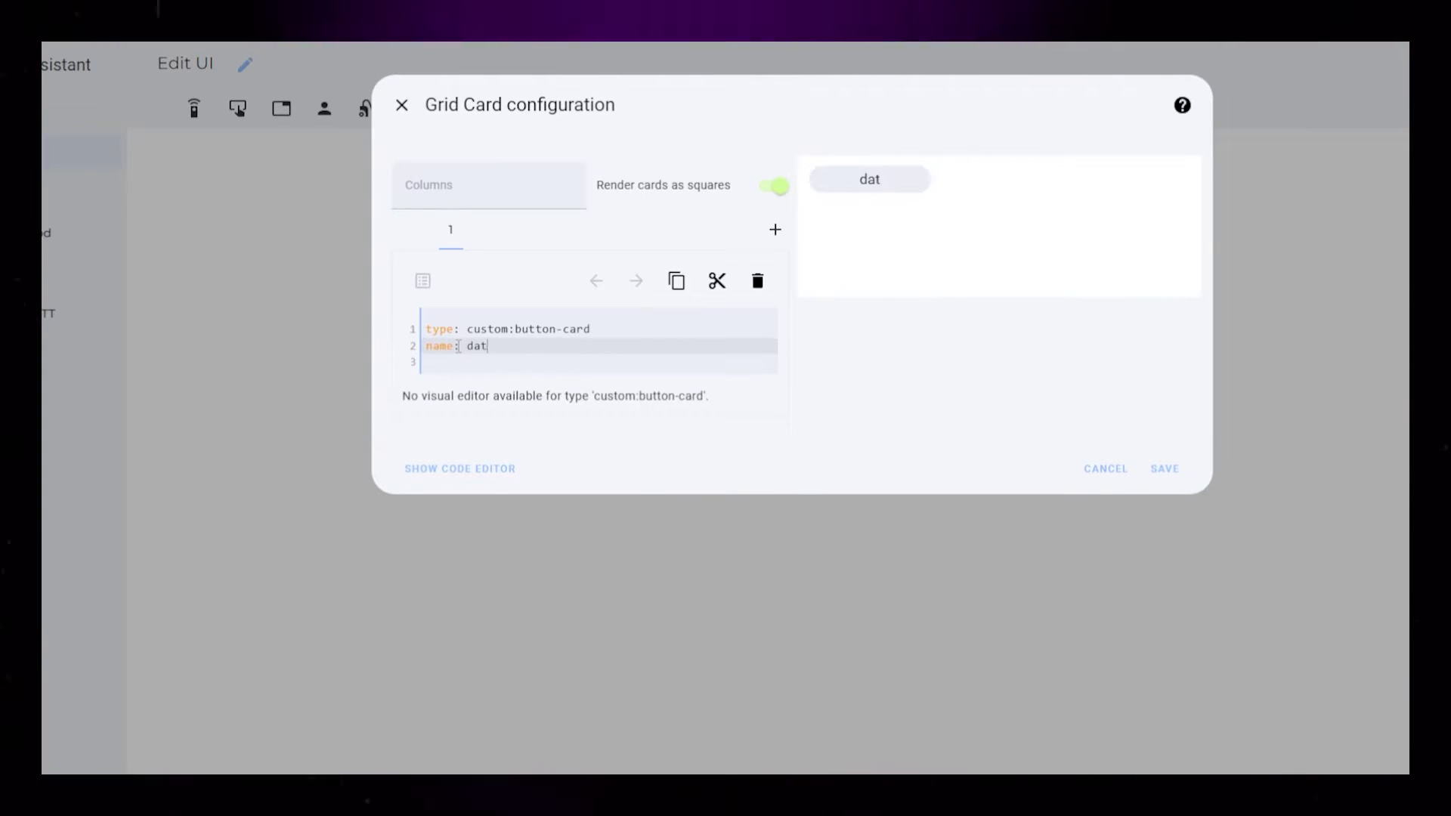
text(e)
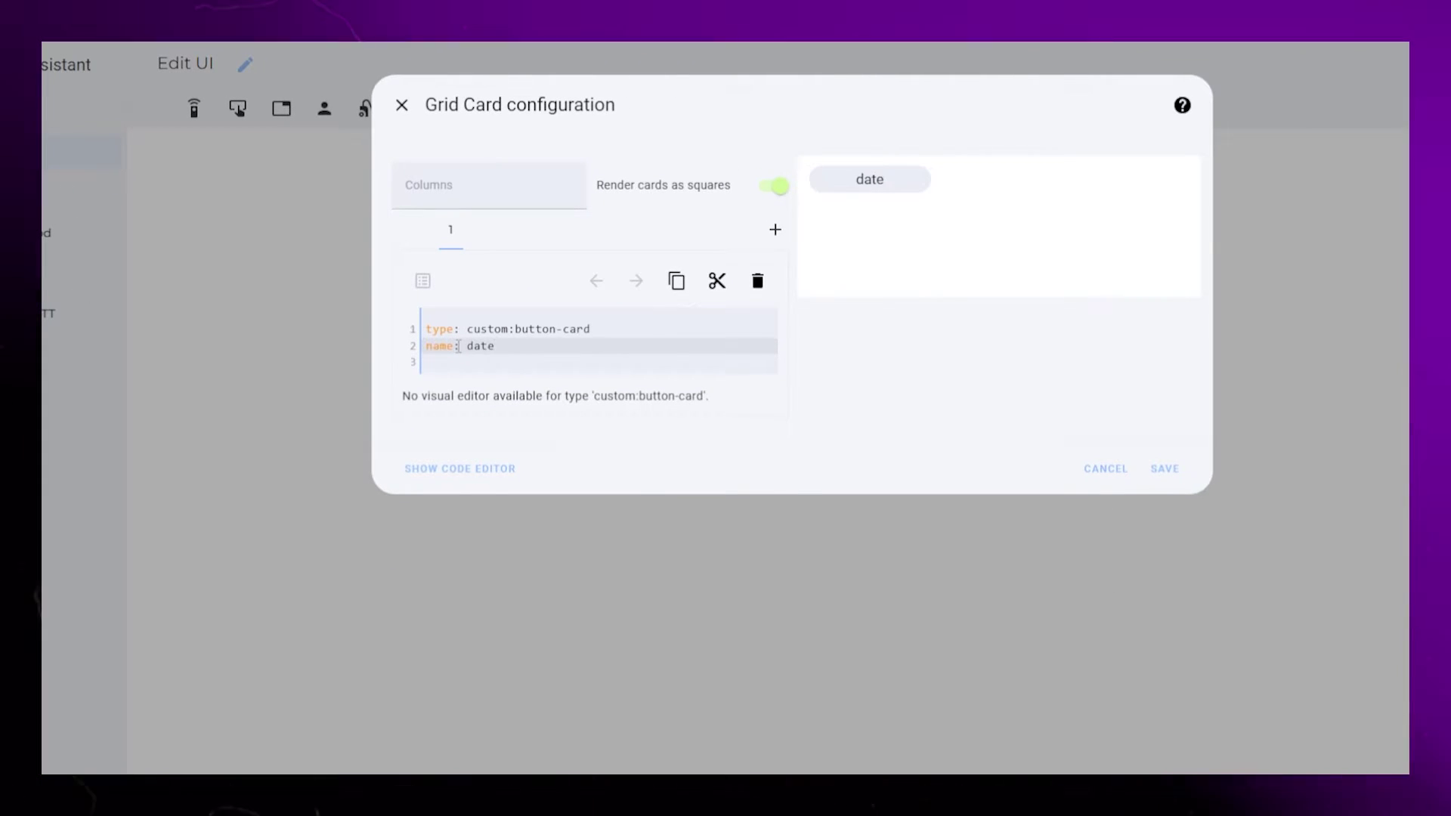
key(Return)
text(label: time)
key(Return)
text(sh)
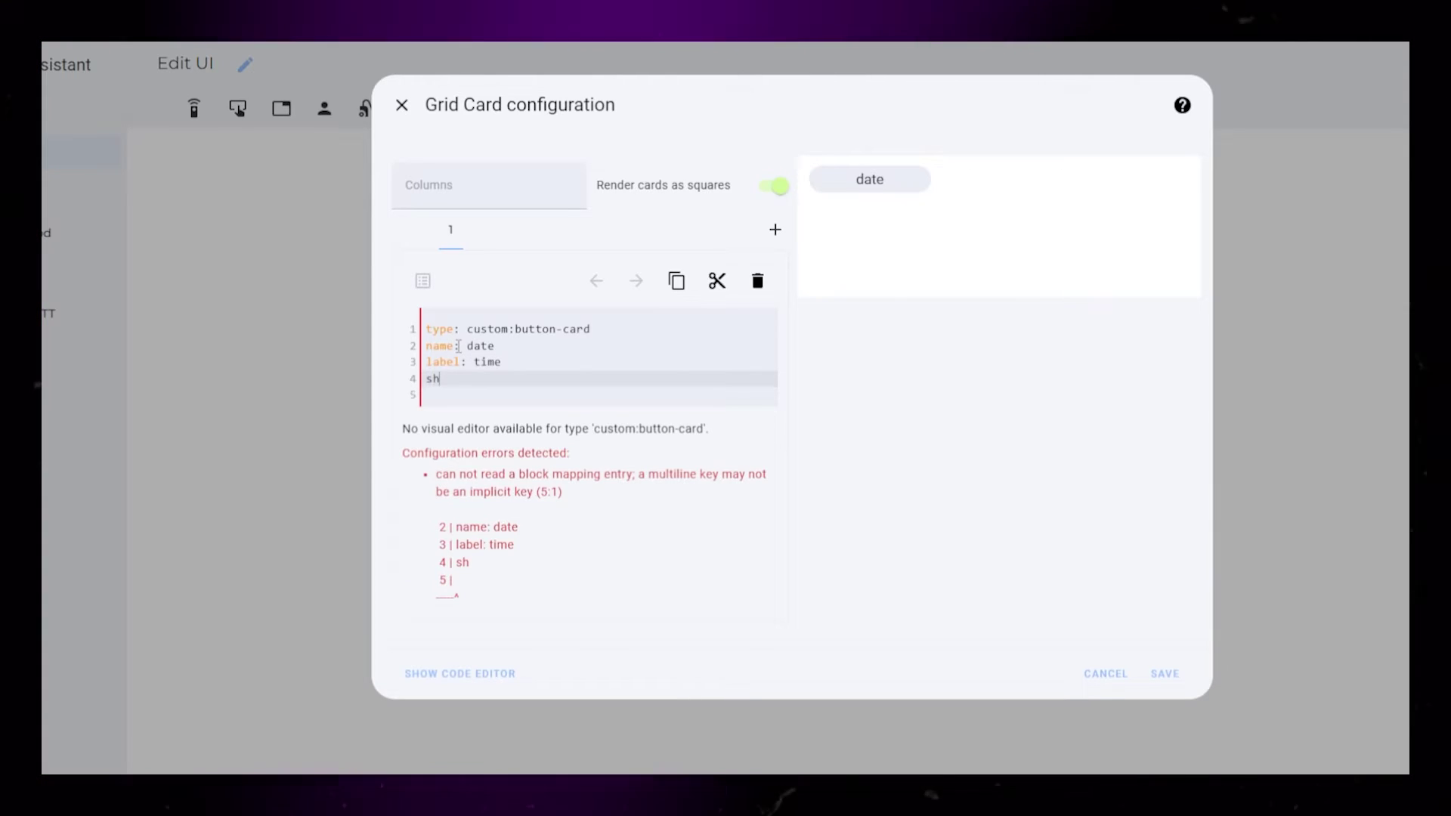
text(ow_label: true)
key(Return)
key(Return)
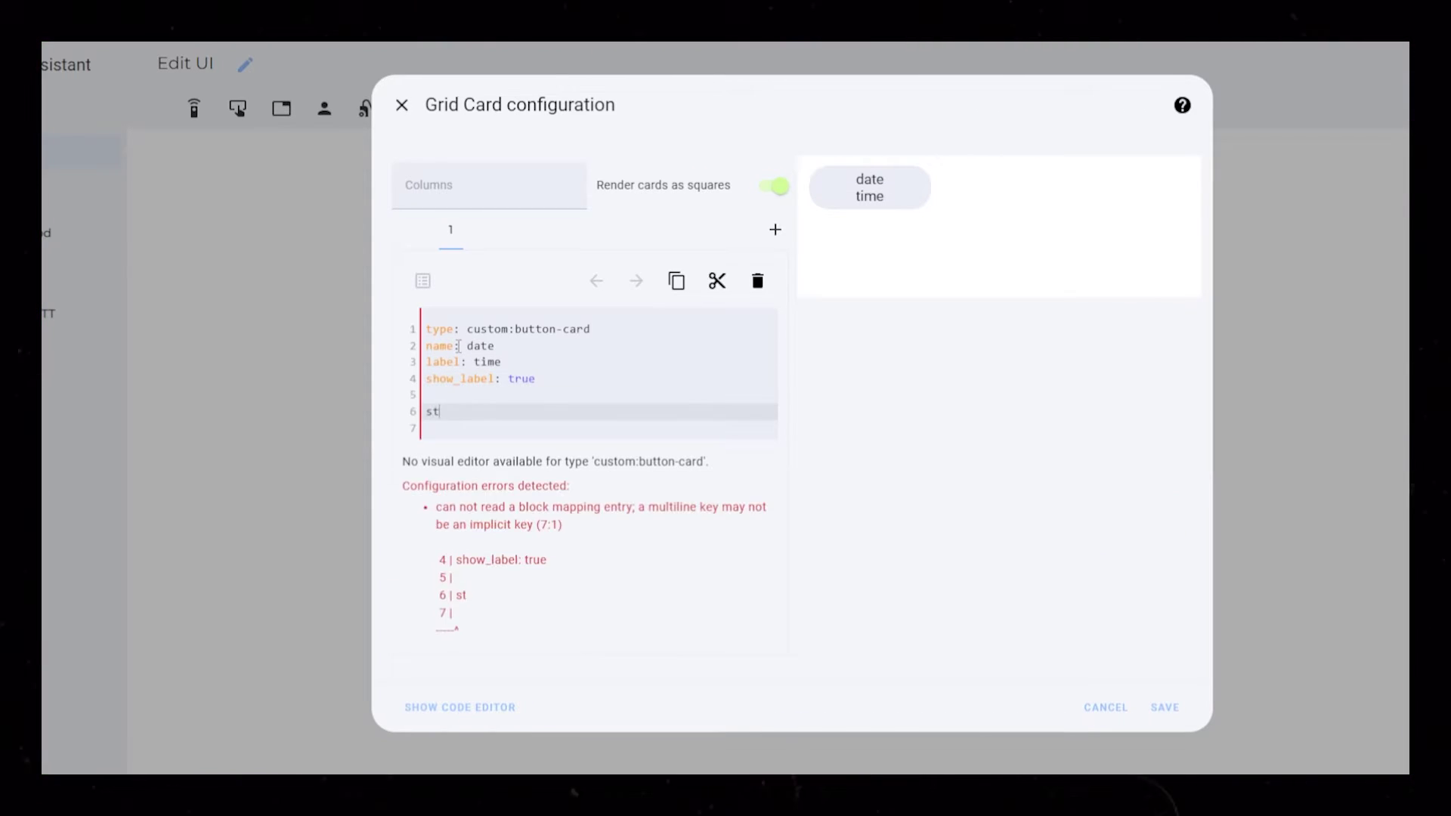
Add a styles section to the button-card with empty grid, card, name and label entries.
text(styles:   )
text(grid:)
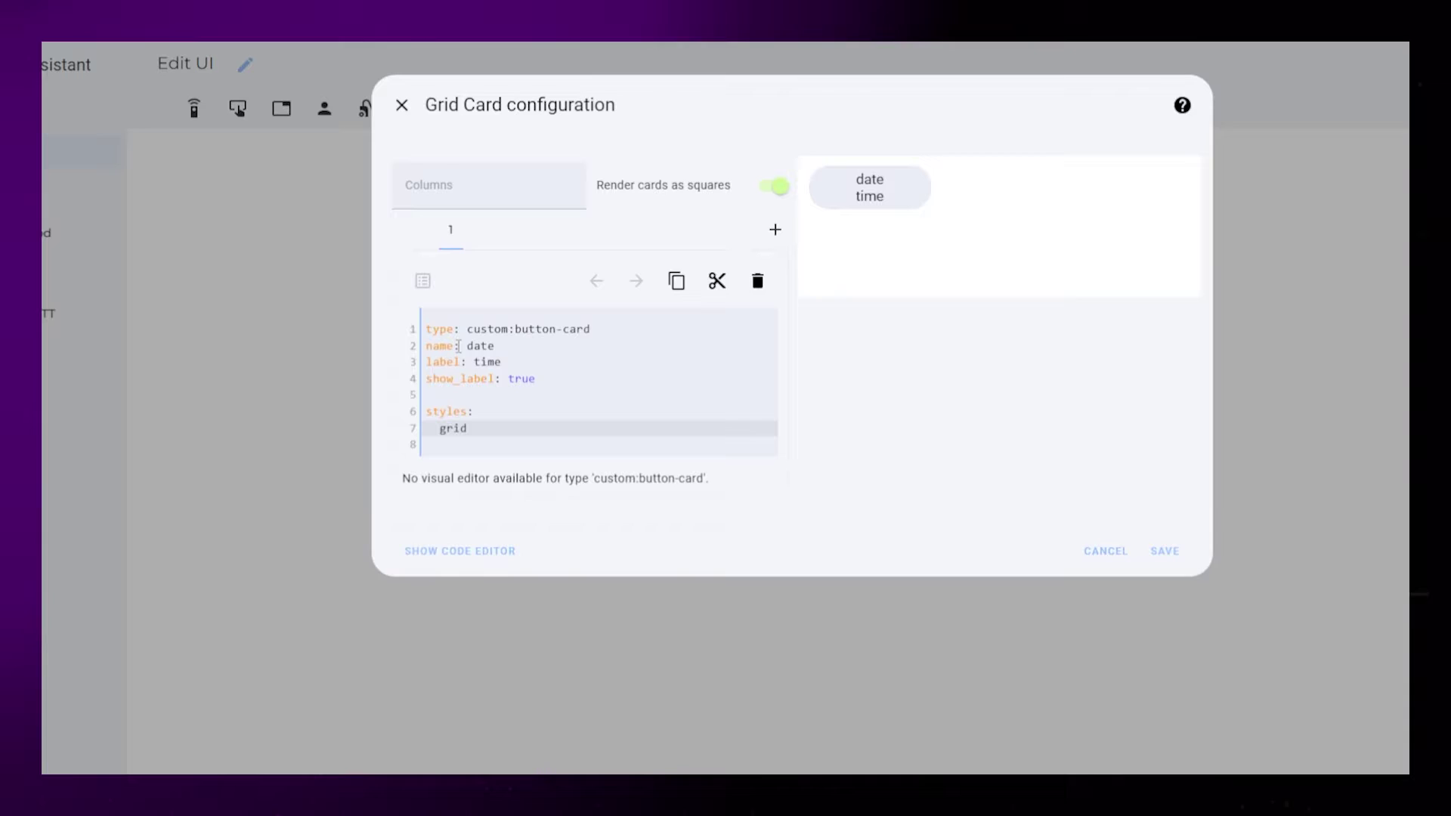
key(Return)
key(Return)
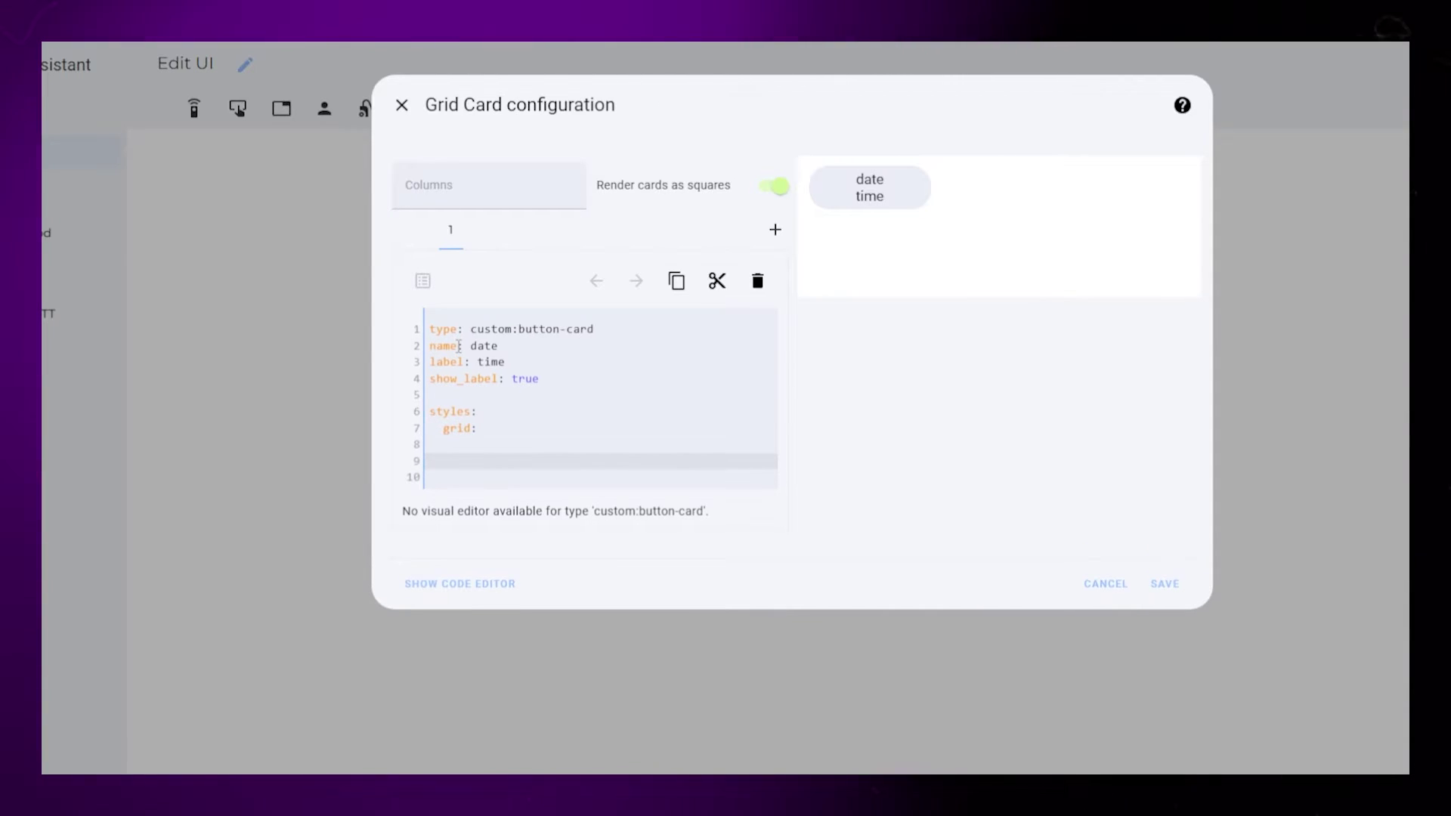
text(card:)
key(Return)
key(Return)
text(name:)
key(Return)
key(Return)
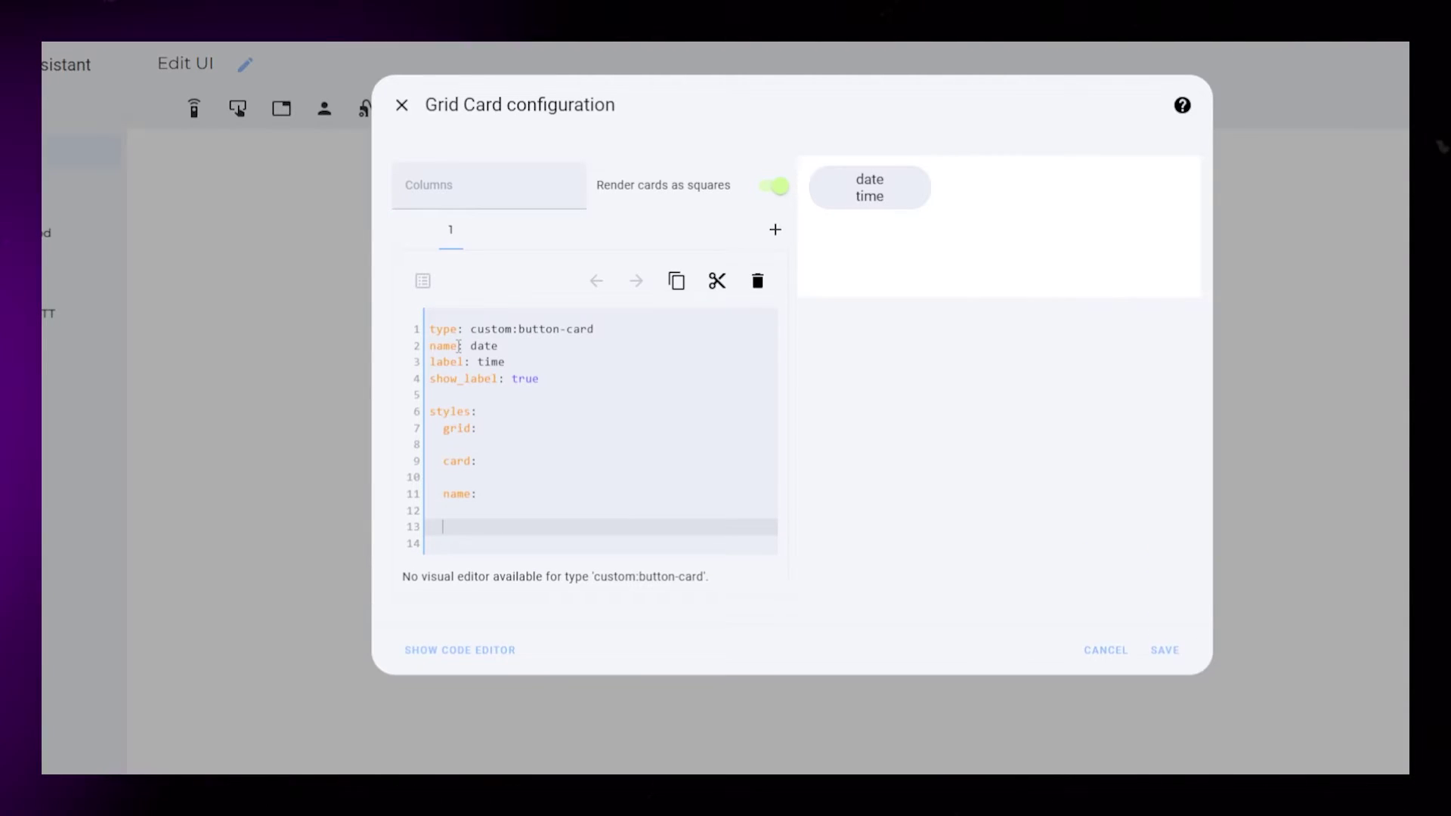
text(label:)
Set grid-template-areas to '"n" "l"' under the grid styles.
click(480, 444)
text(- grid)
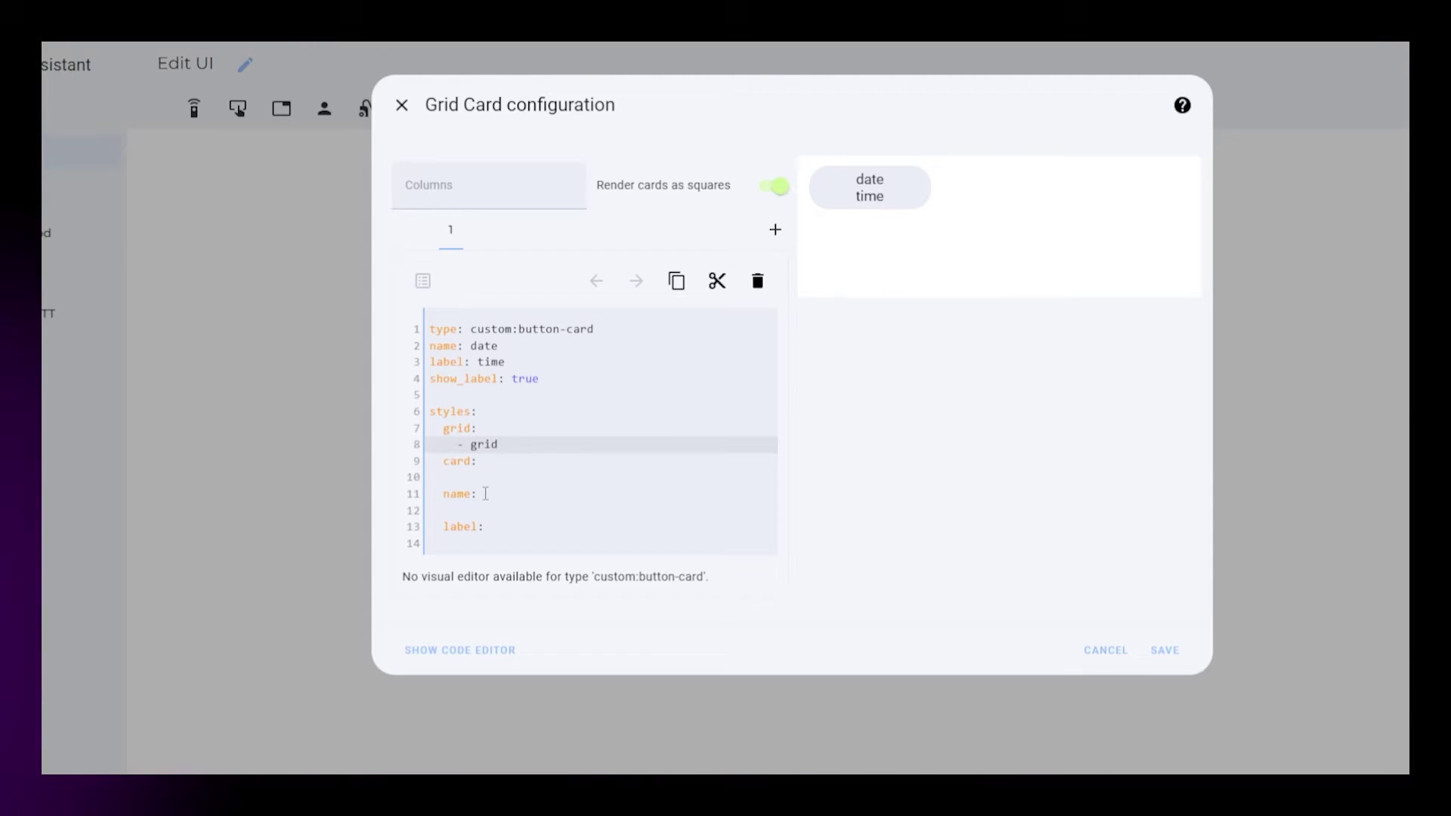
text(-template-areas:)
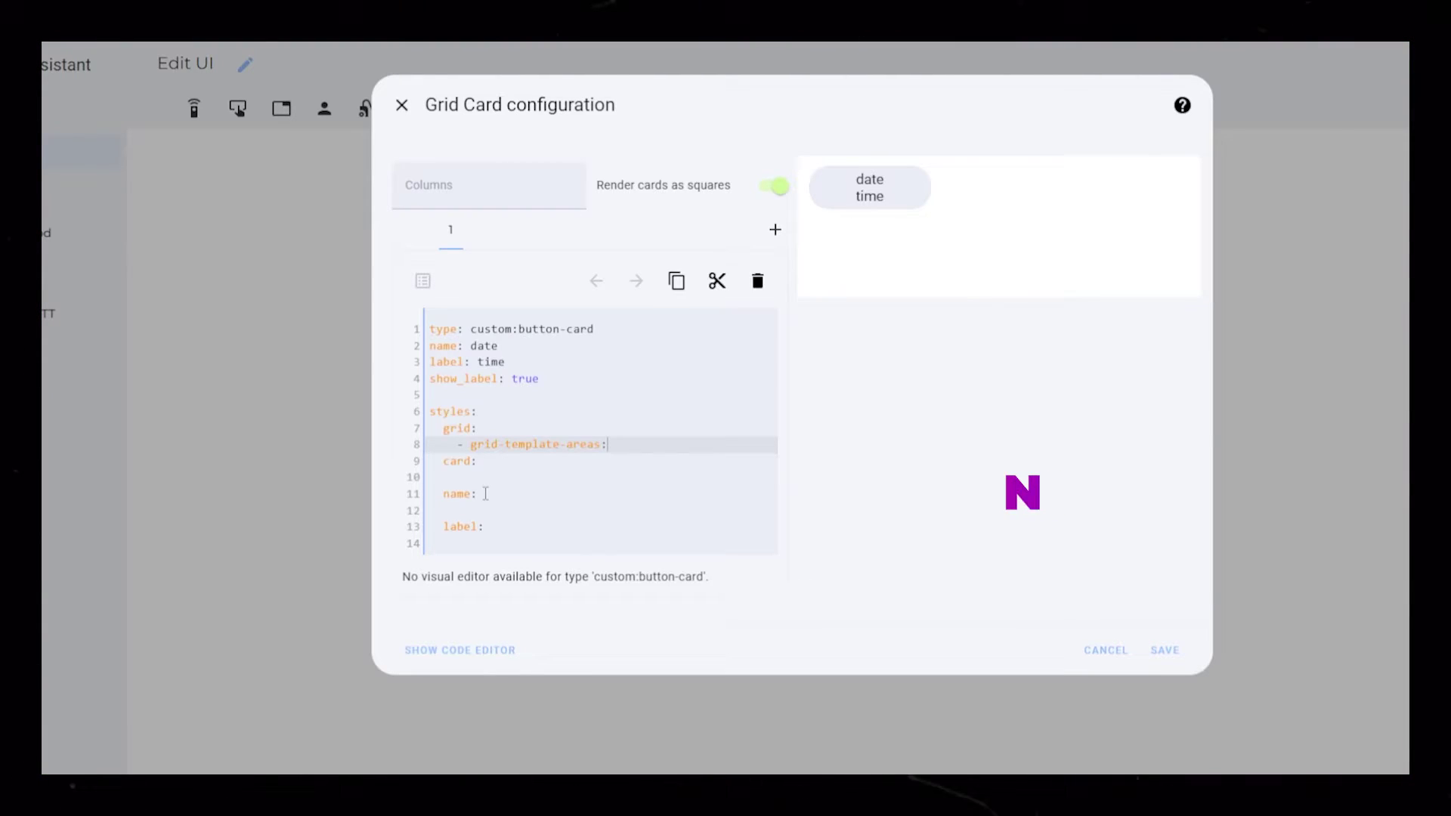
text( '""')
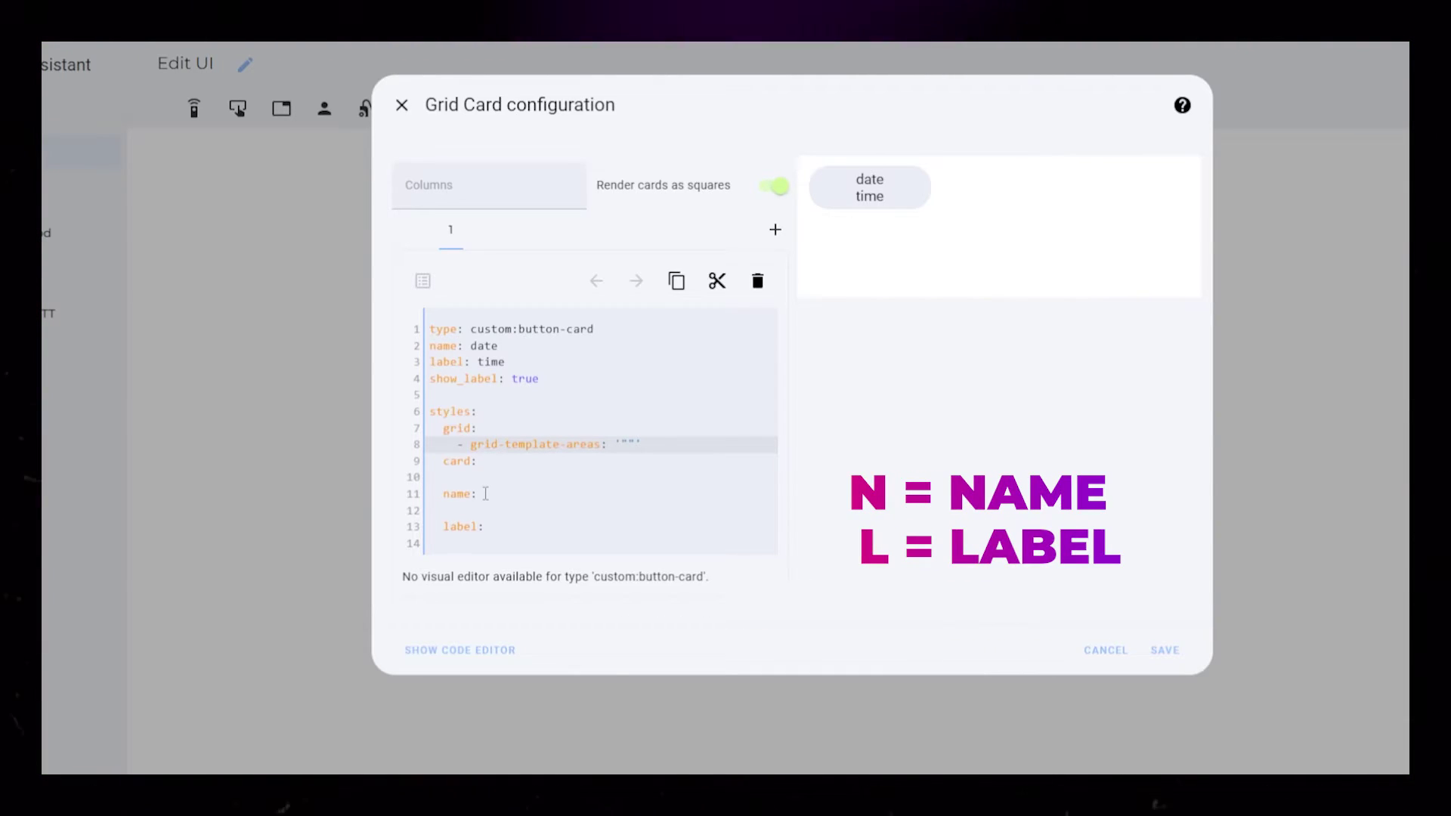
text(n" ")
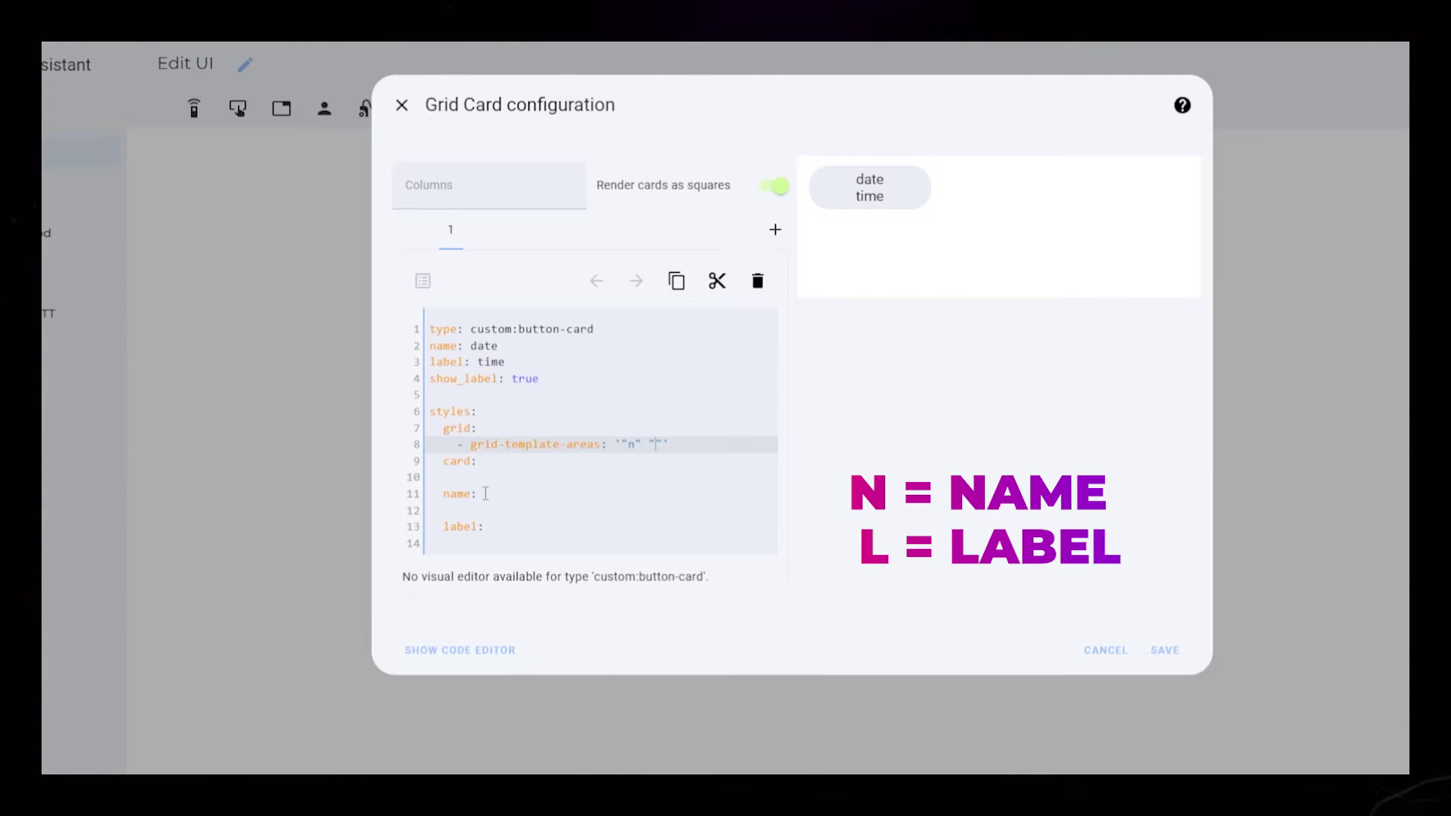
text(l)
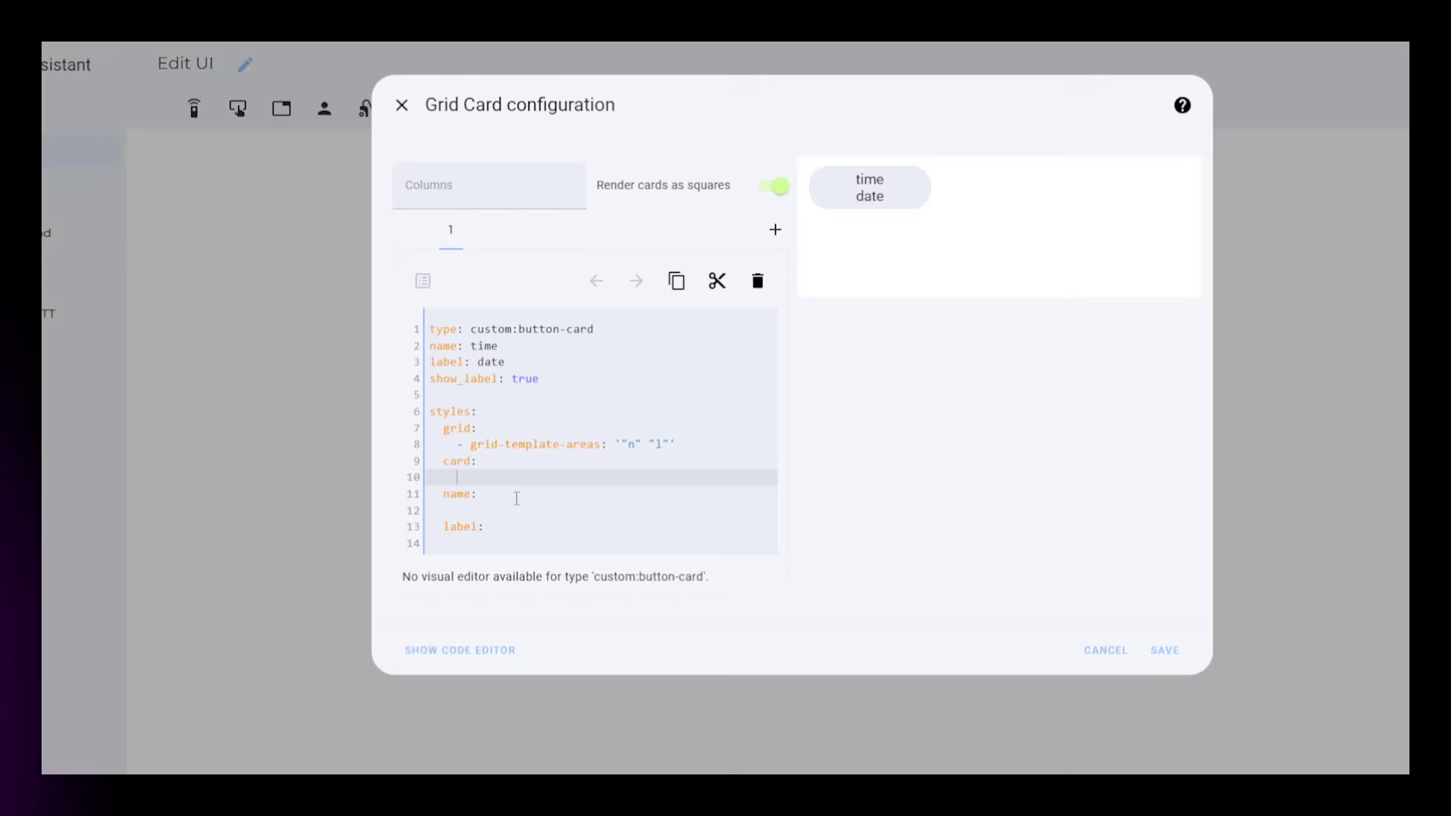
Set the card background to none, and give the name style justify-self: start and font-size: 14px.
text(- background:)
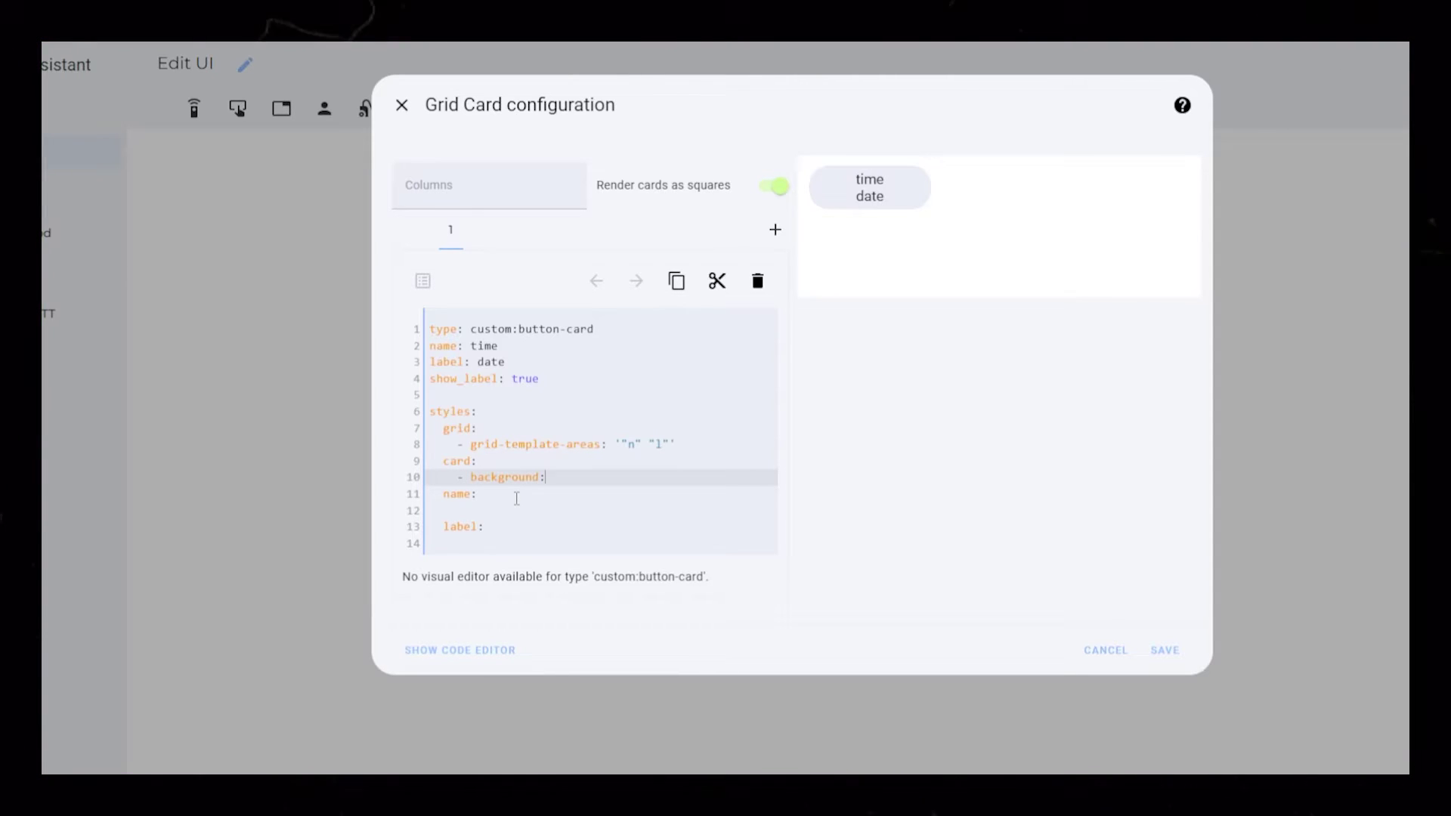
text( none)
click(508, 511)
text(- justify-self: start)
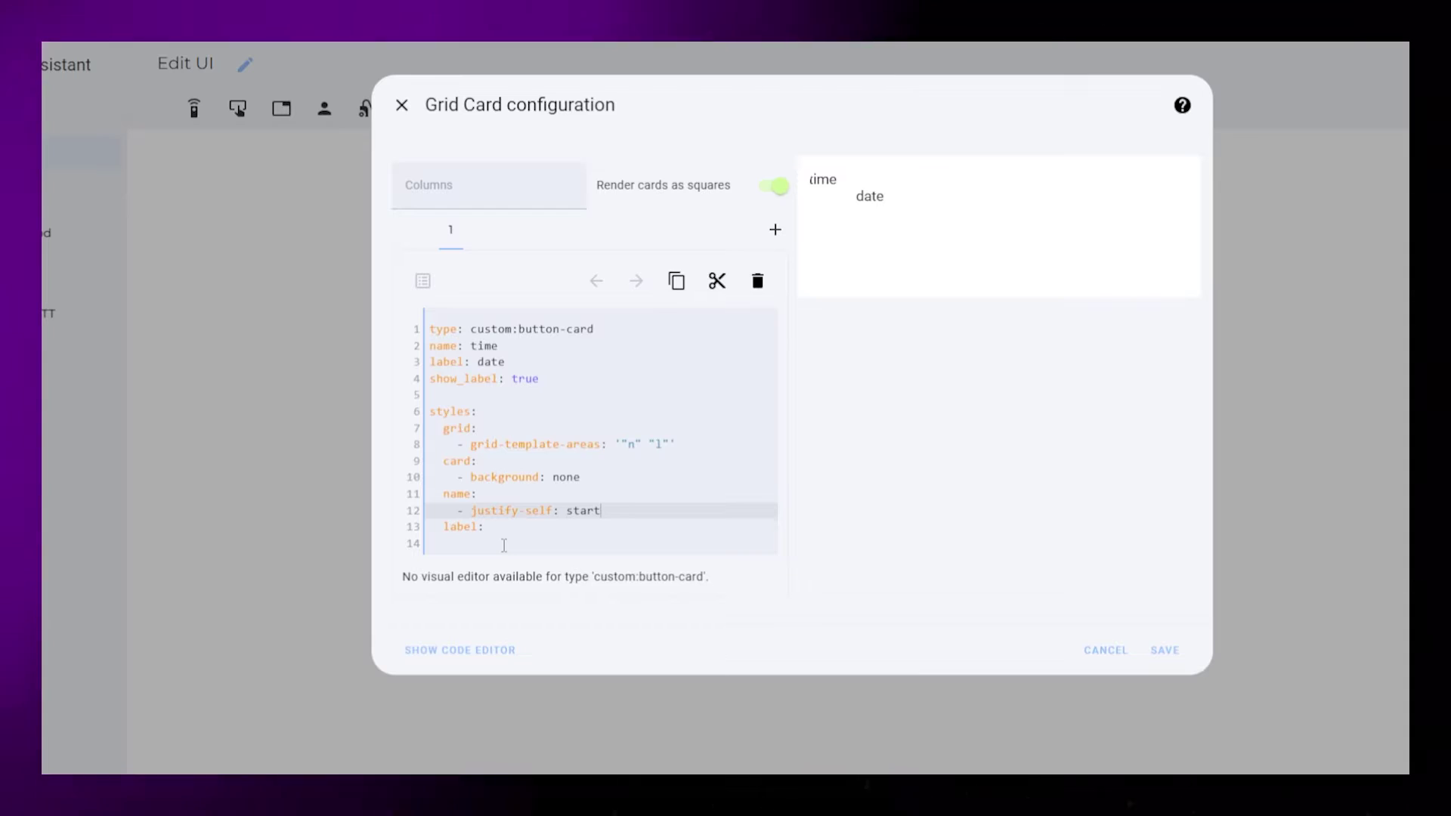
key(Return)
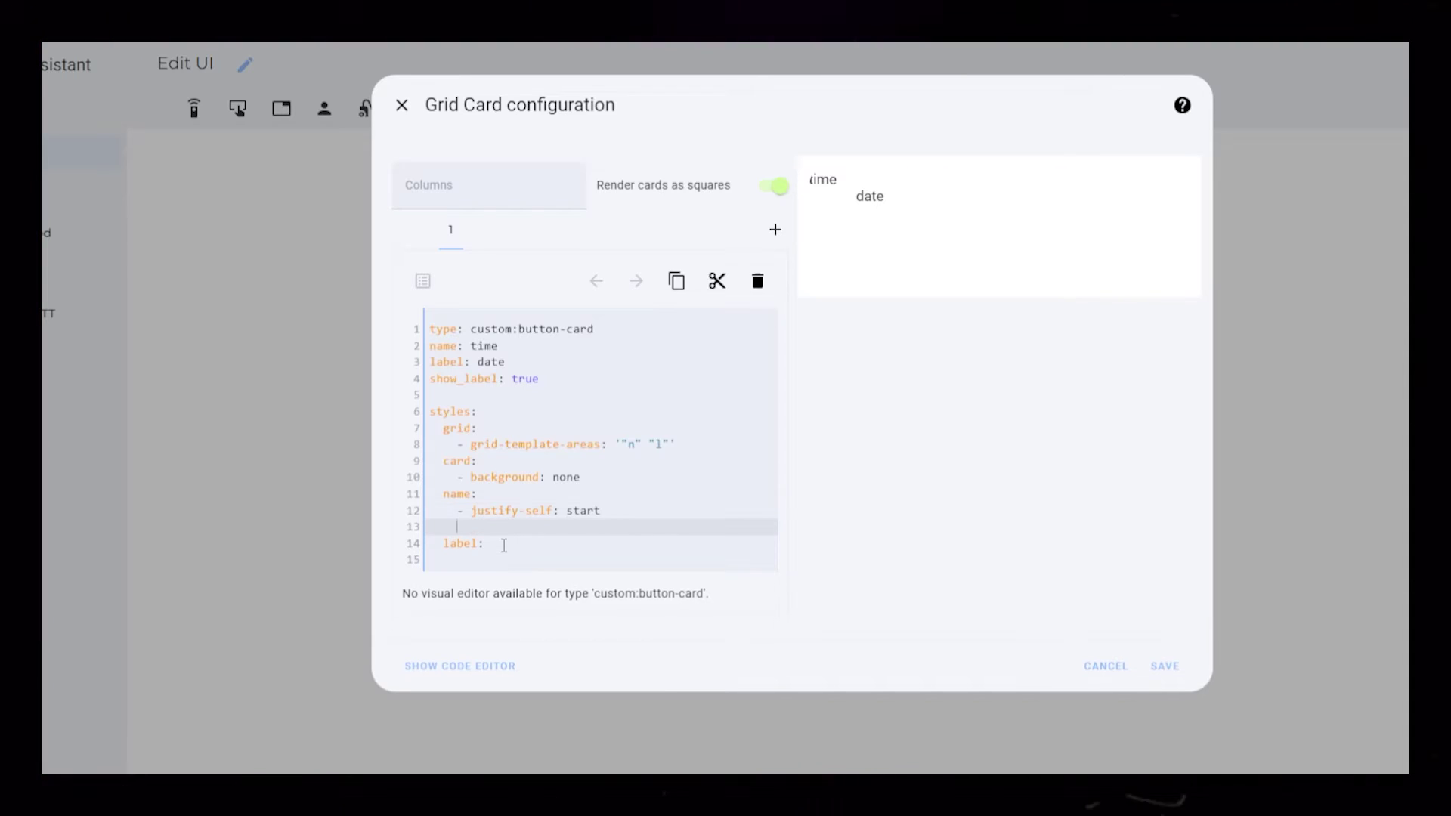
text(- font-size: 14px)
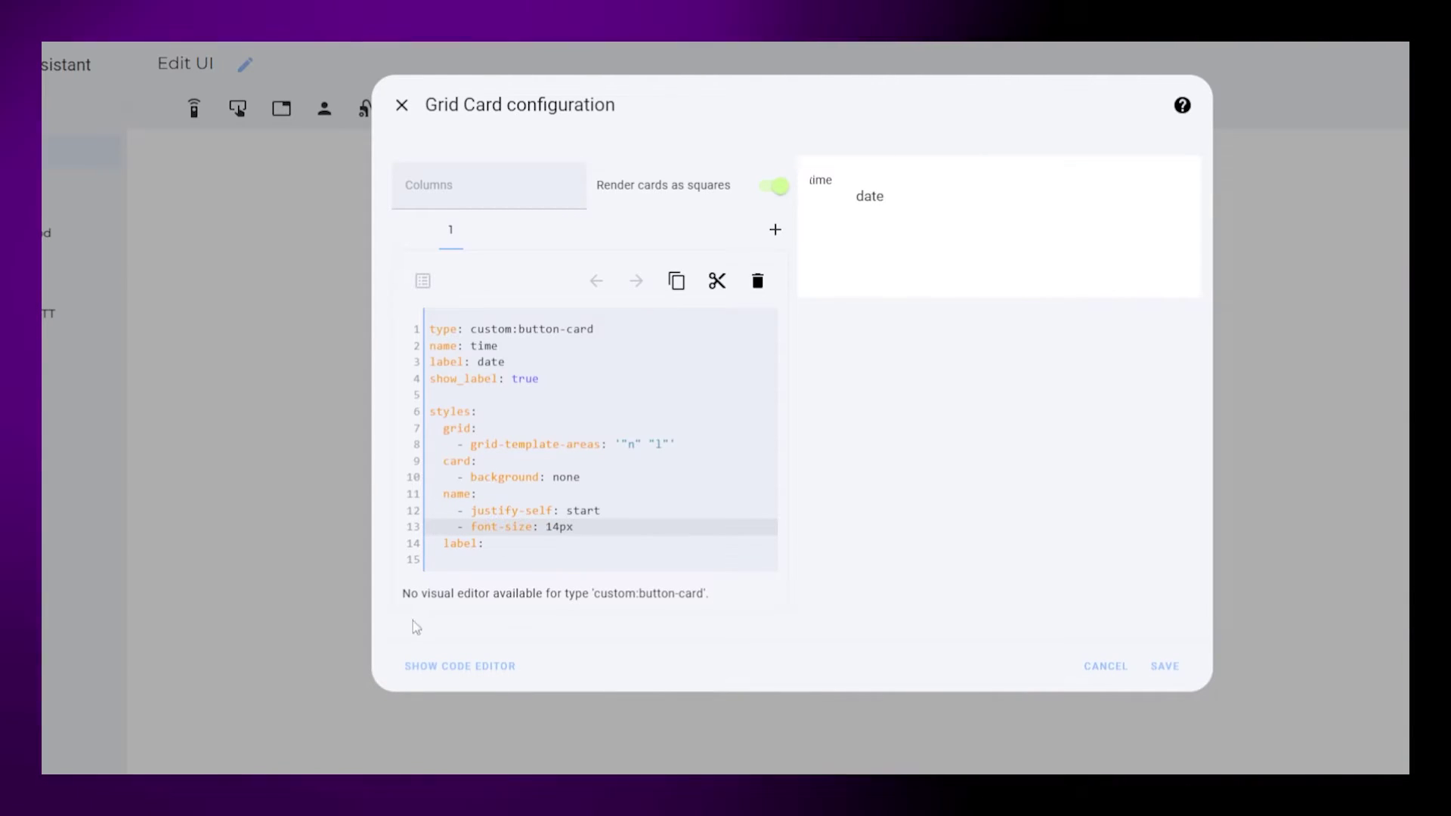
Copy the name's justify-self and font-size styles to the label and set the label's font size to 26px.
click(483, 560)
drag(575, 526, 428, 511)
key(ctrl+c)
click(483, 560)
key(ctrl+v)
drag(553, 576, 546, 576)
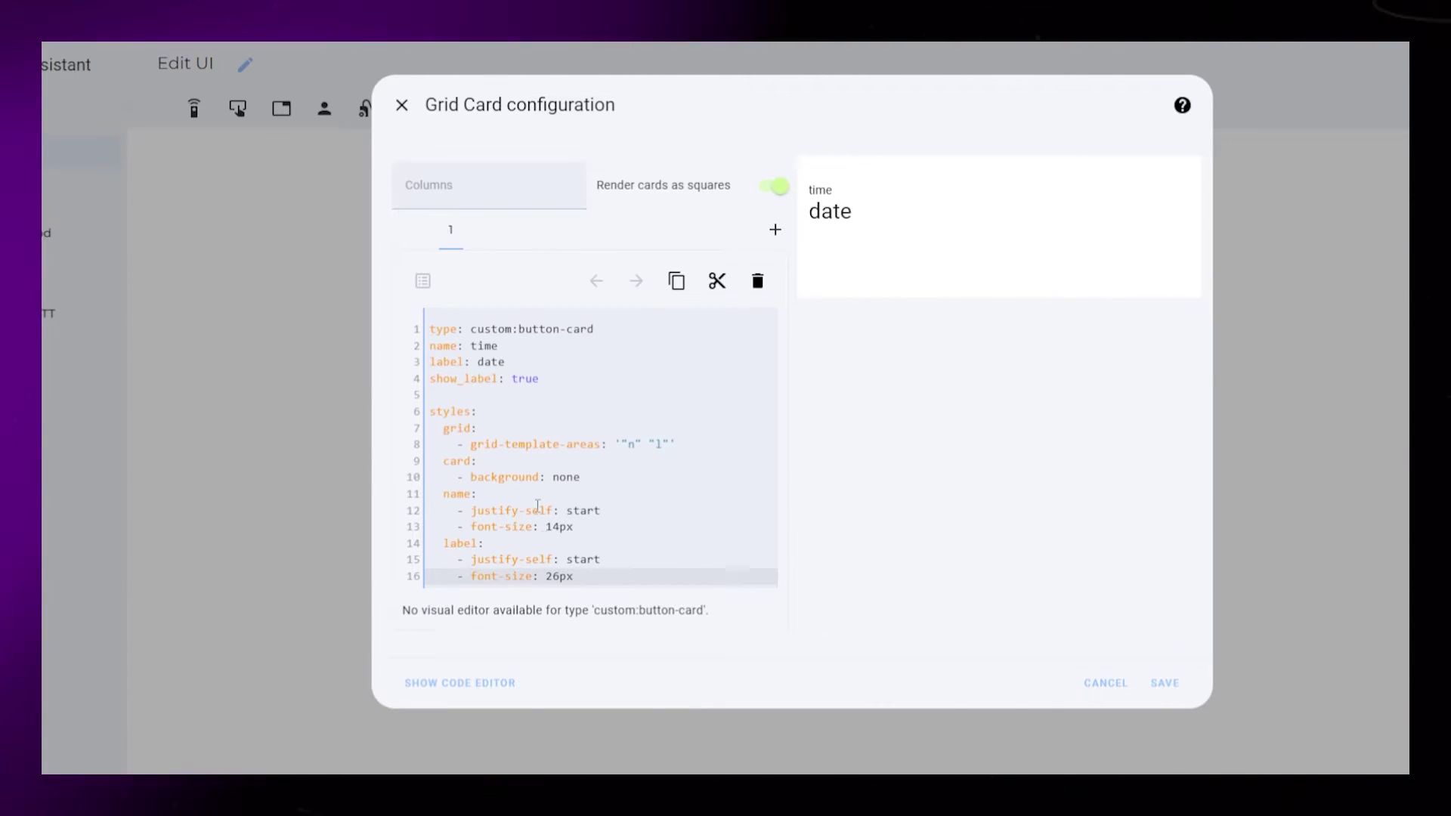
Add overflow: visible to the card styles, below the background entry.
click(596, 477)
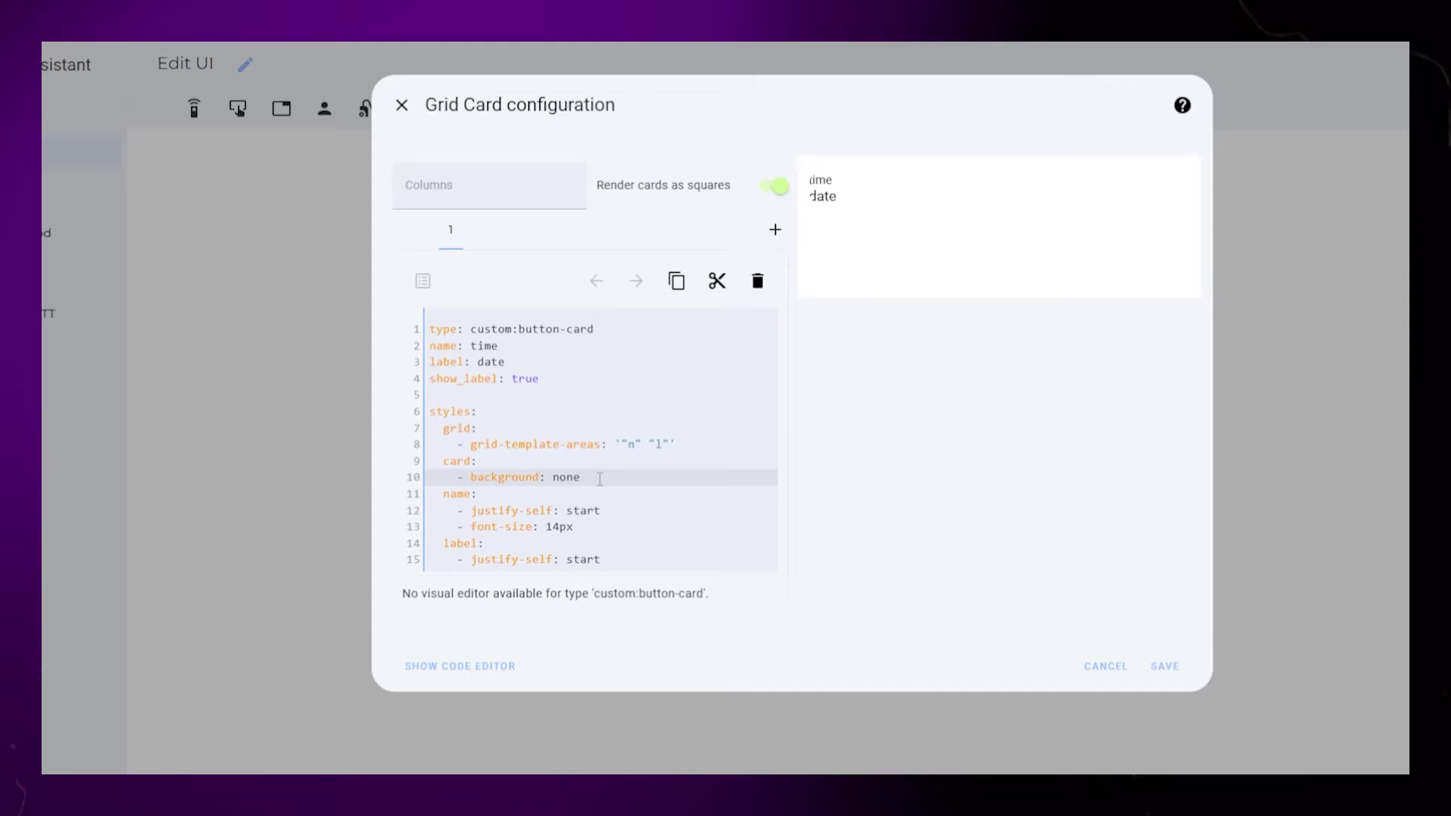
key(Return)
text(- overflow: visible)
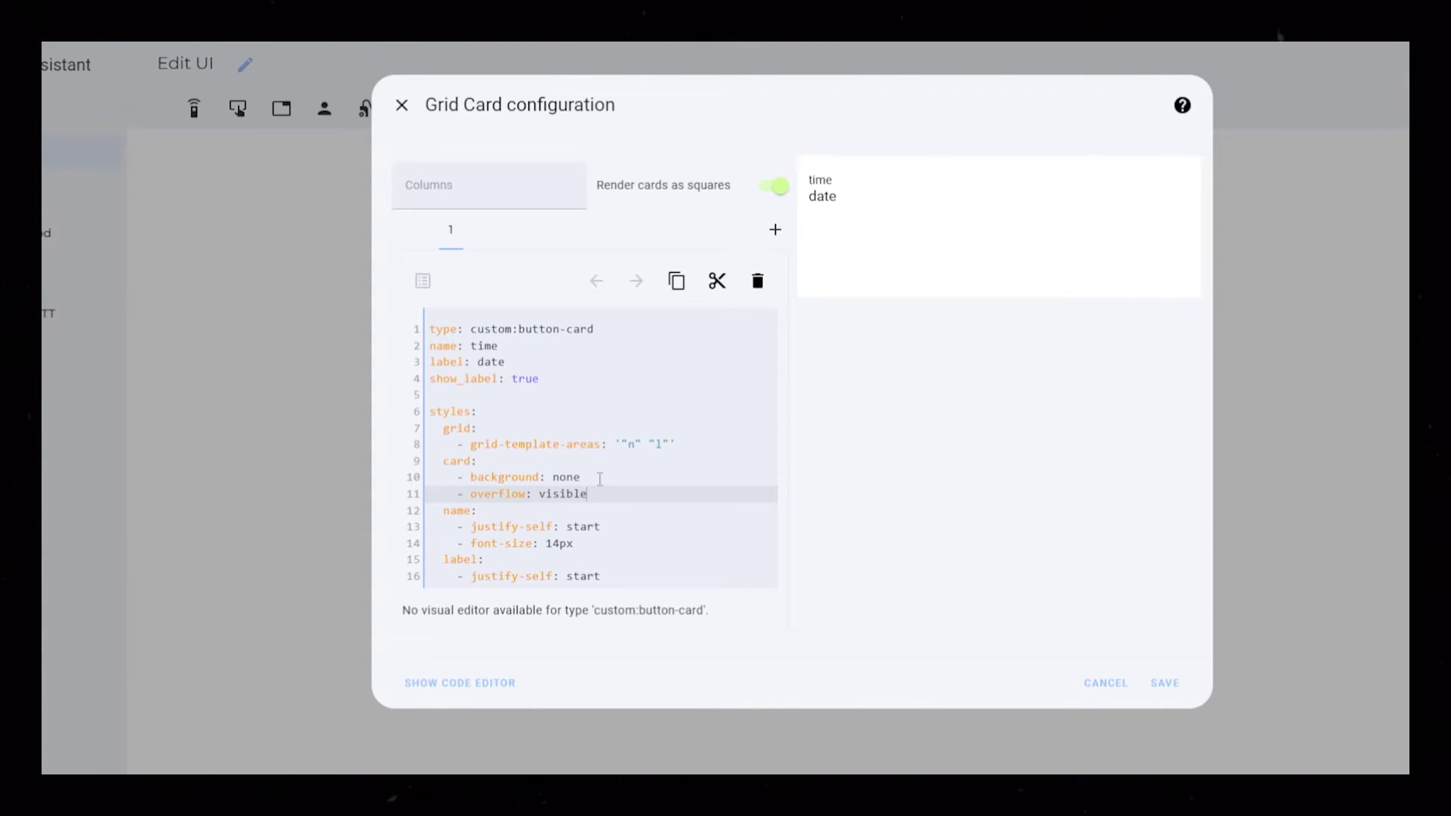
Add font-size: 26px and font-weight: 500 to the label styles, below justify-self.
key(ctrl+c)
click(611, 576)
key(Return)
key(ctrl+v)
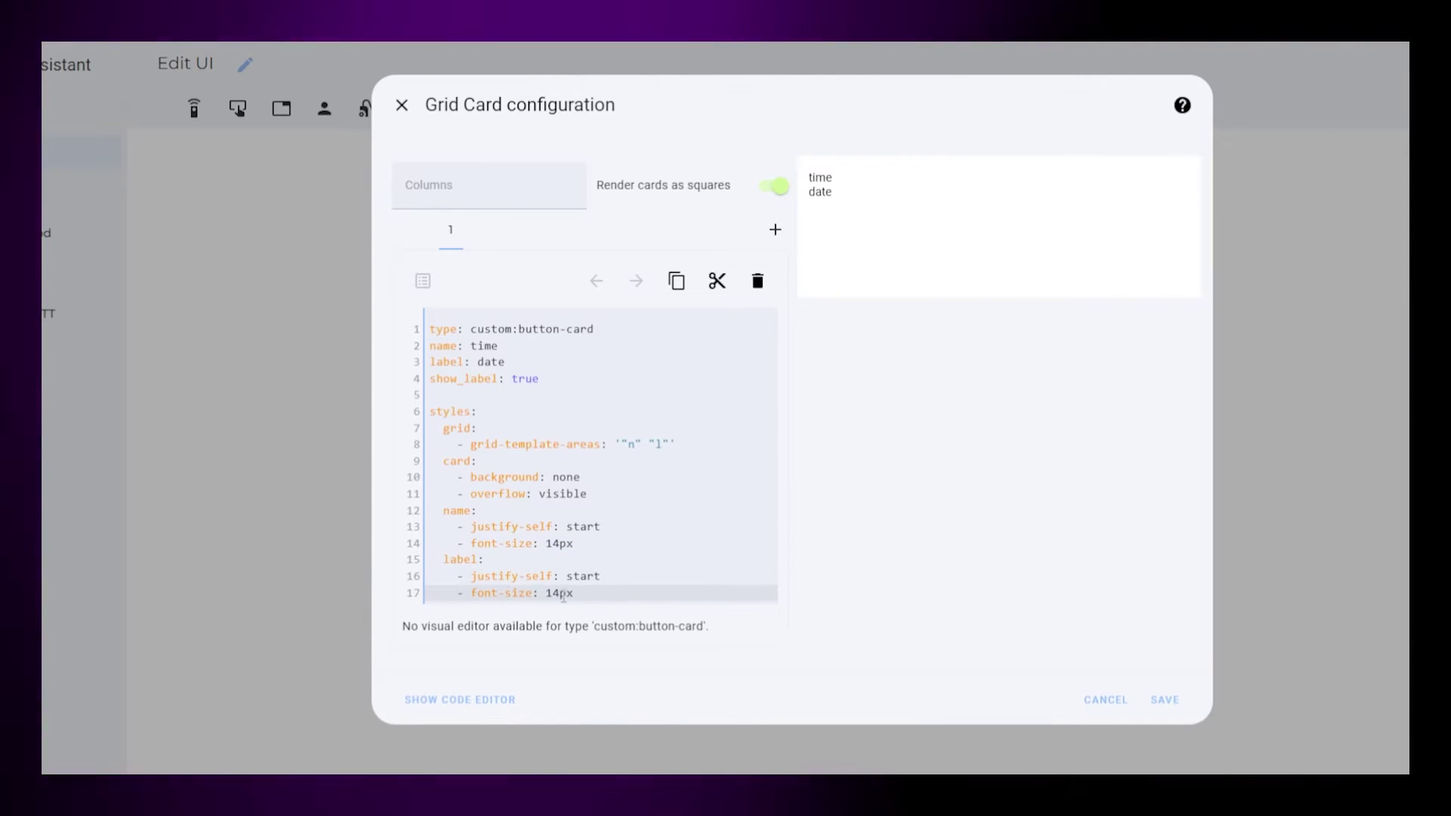
drag(560, 593, 546, 593)
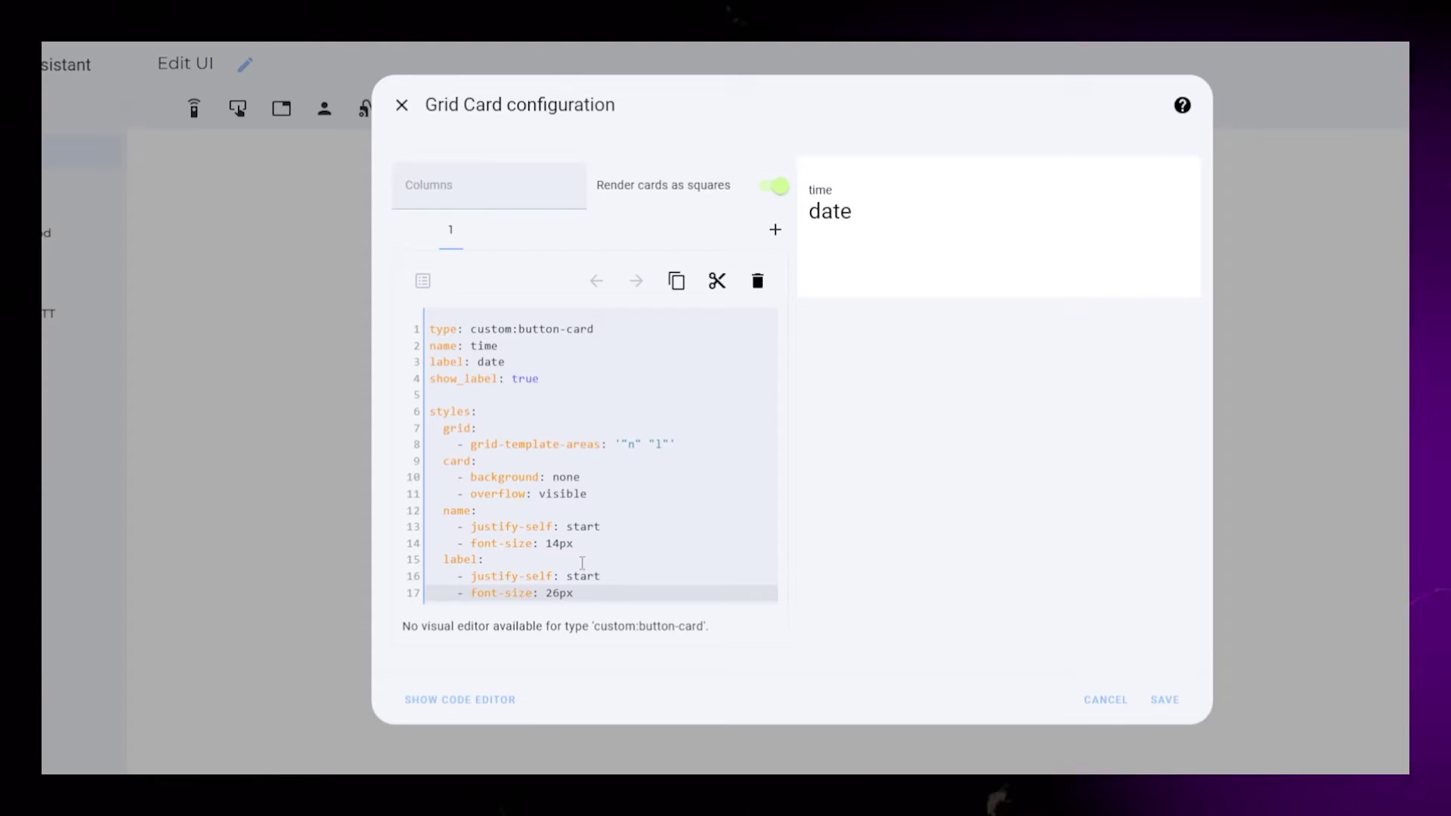
key(Return)
text(- font-weight: 500)
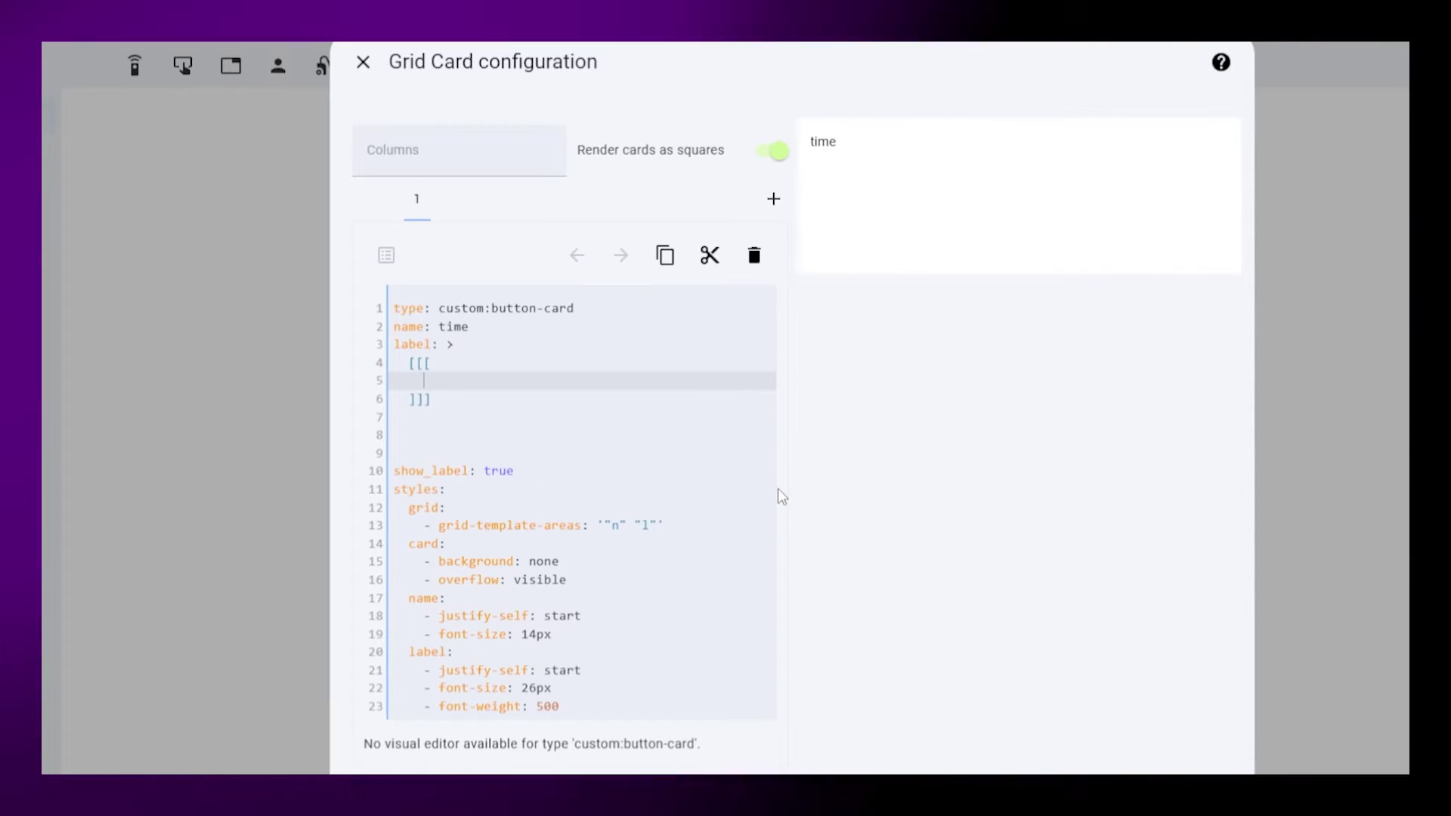
Start a return statement inside the label's JavaScript template and set the card's name to "date".
text(return)
double_click(471, 327)
text(date)
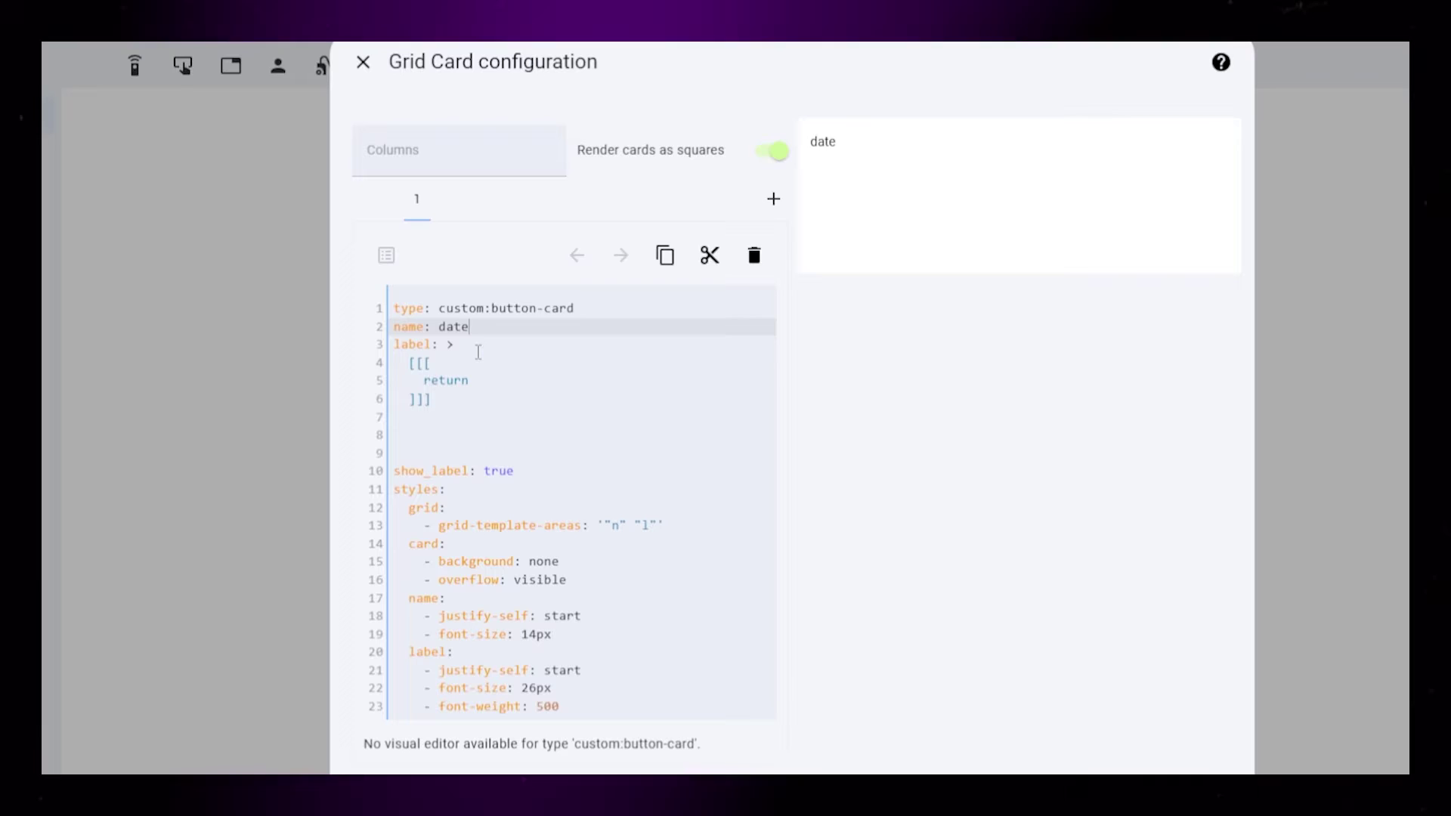
Make the label template return new Date().toLocaleTimeString('en-US', { hour12: false, hour: '2-digit', minute: '2-digit'}).
key(Down)
key(Down)
key(Down)
text(new Date().toLocaleTimeString(')
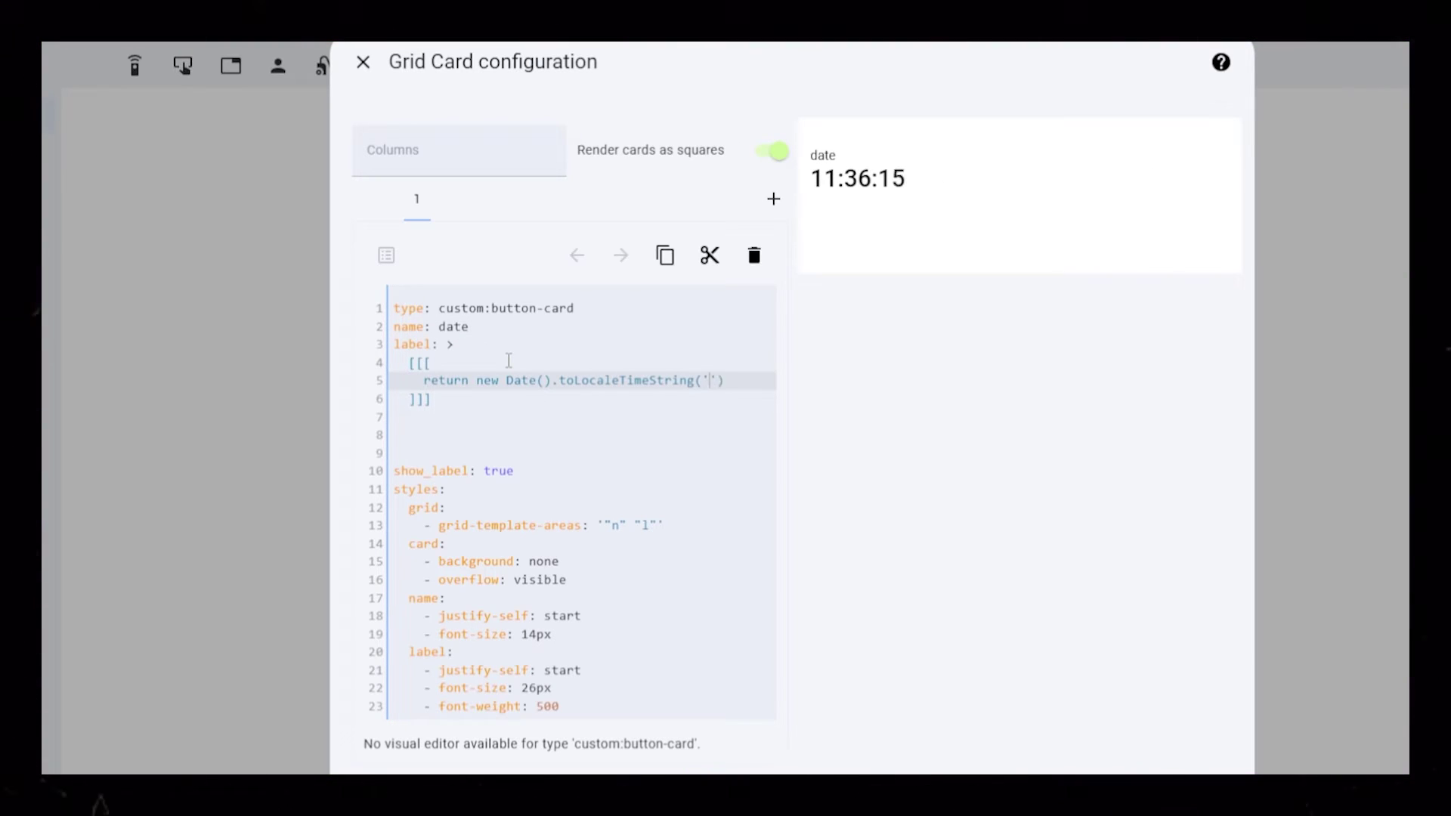
text(en-US', {)
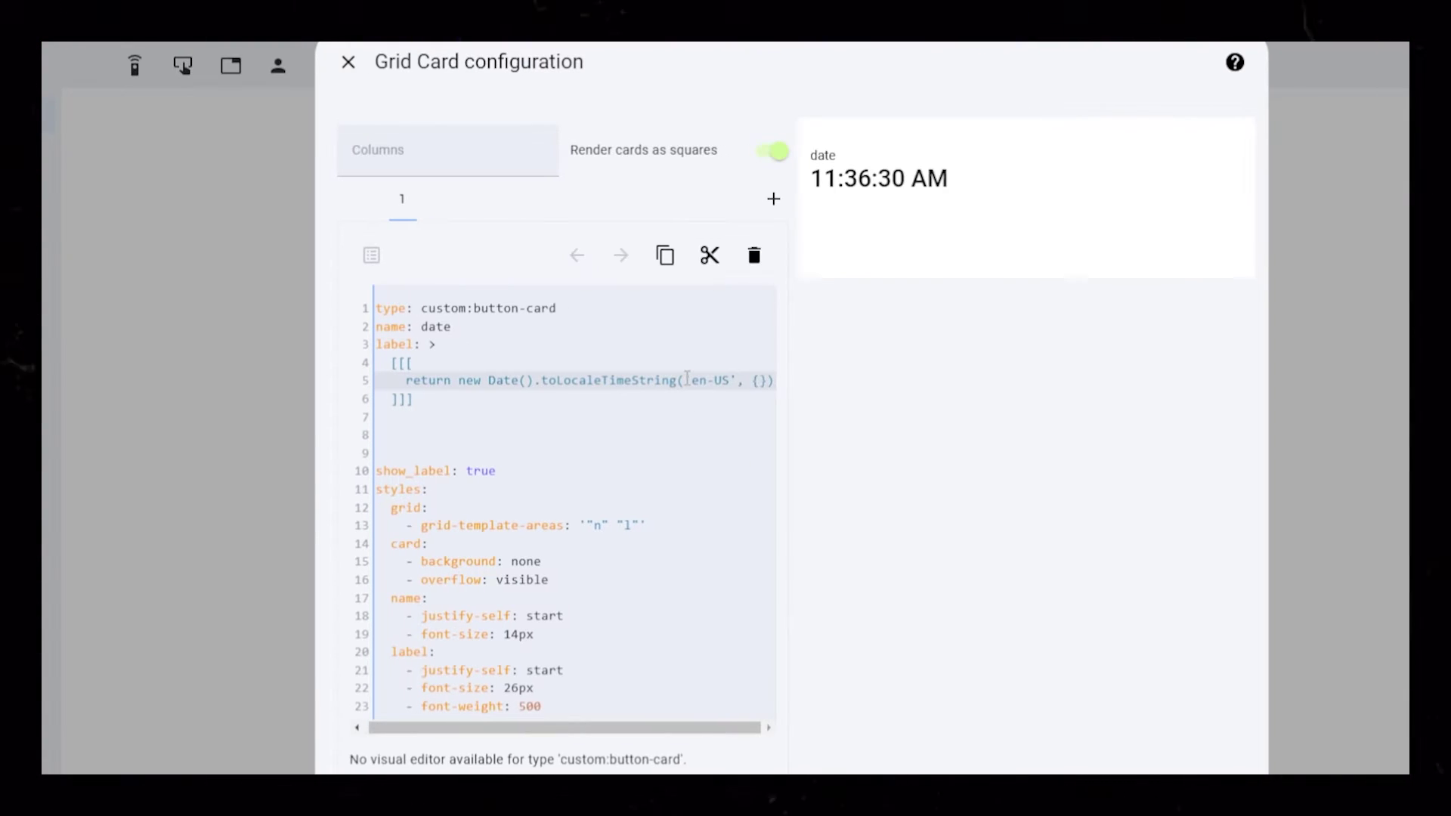
text( hour12: false, hour: '2)
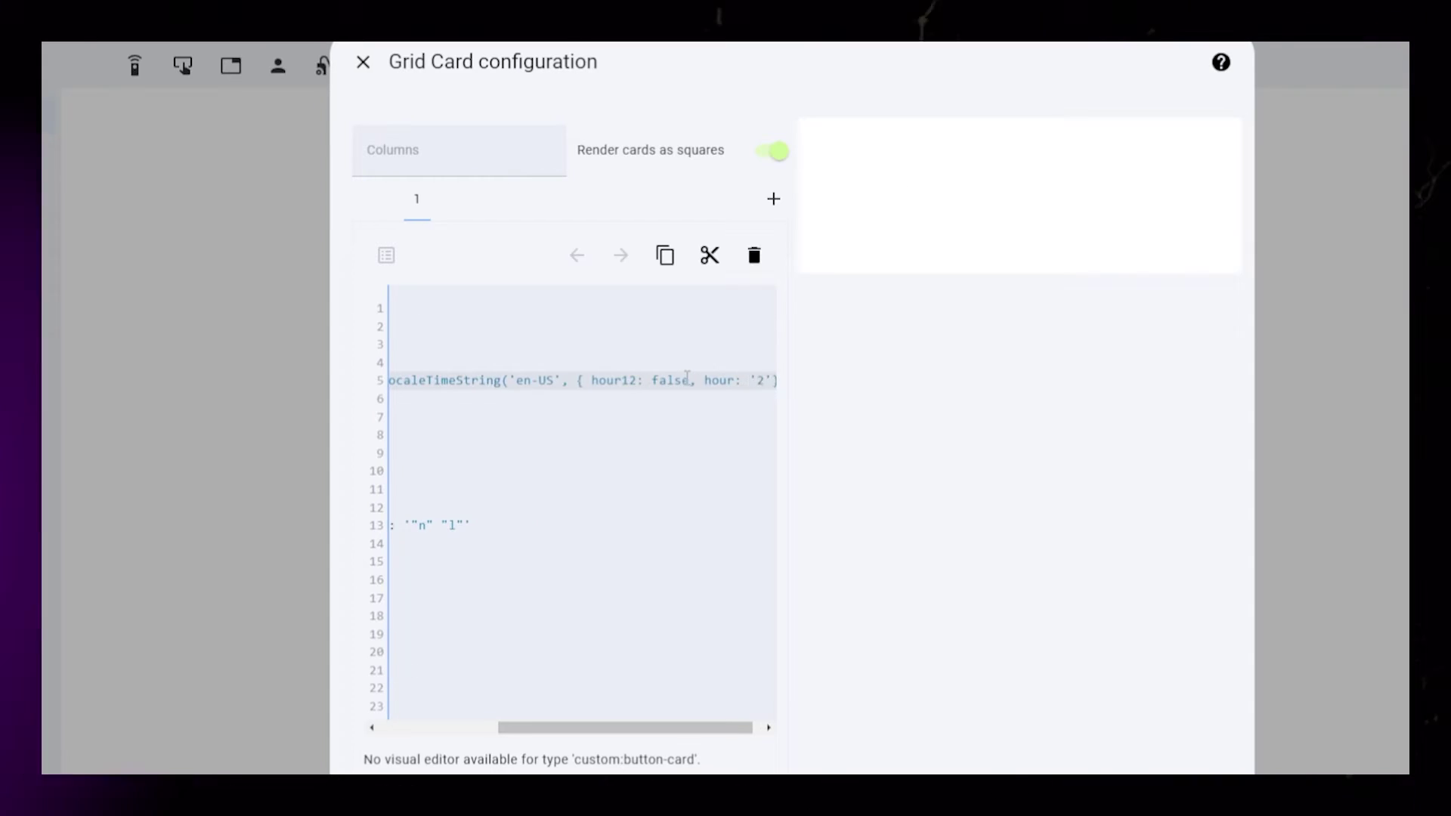
text(-digit', minute: '2-digit)
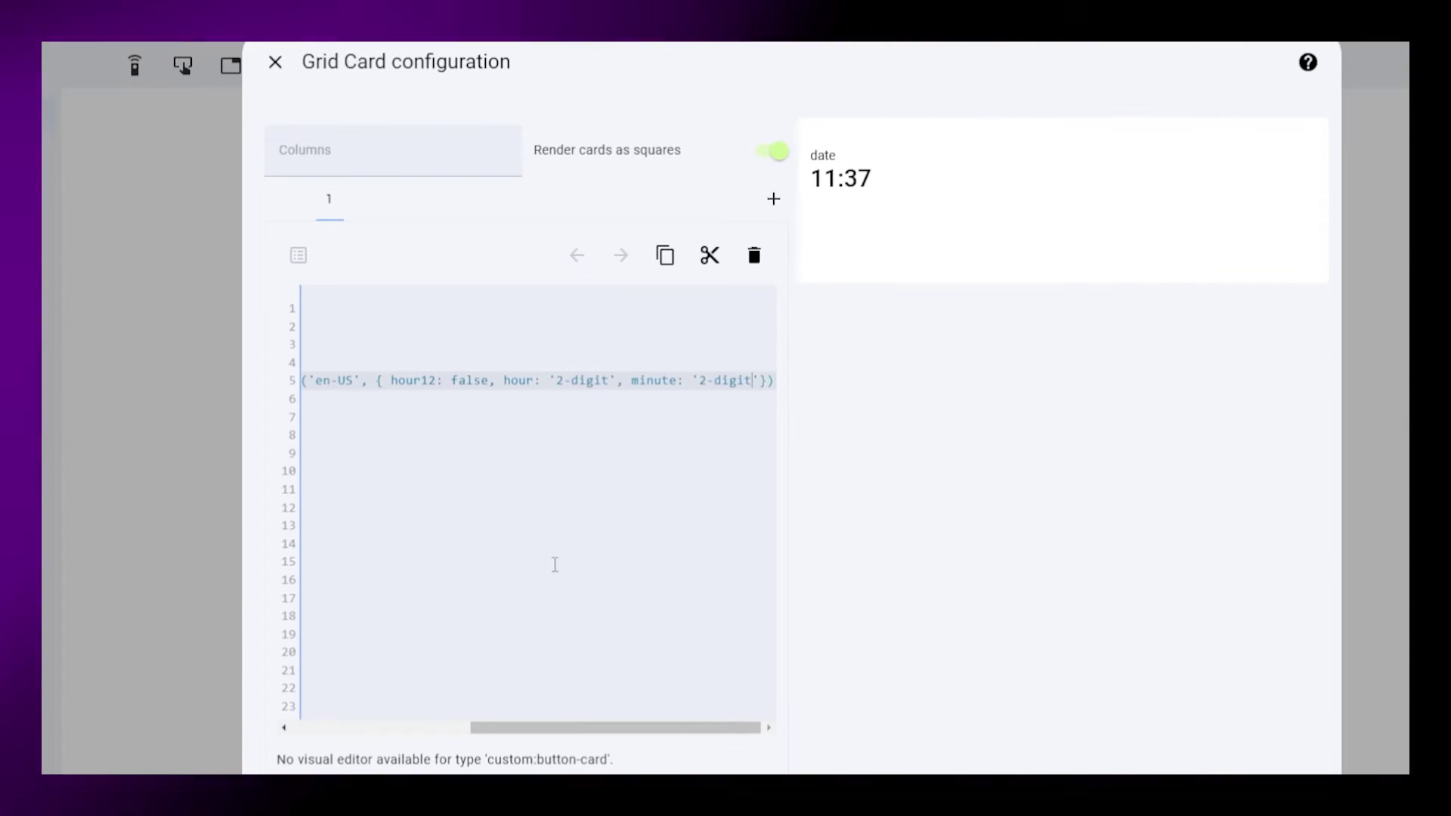
Replace the name value "date" with an empty multi-line [[[ ]]] JavaScript template introduced by >.
scroll(554, 565, left, 5)
double_click(367, 326)
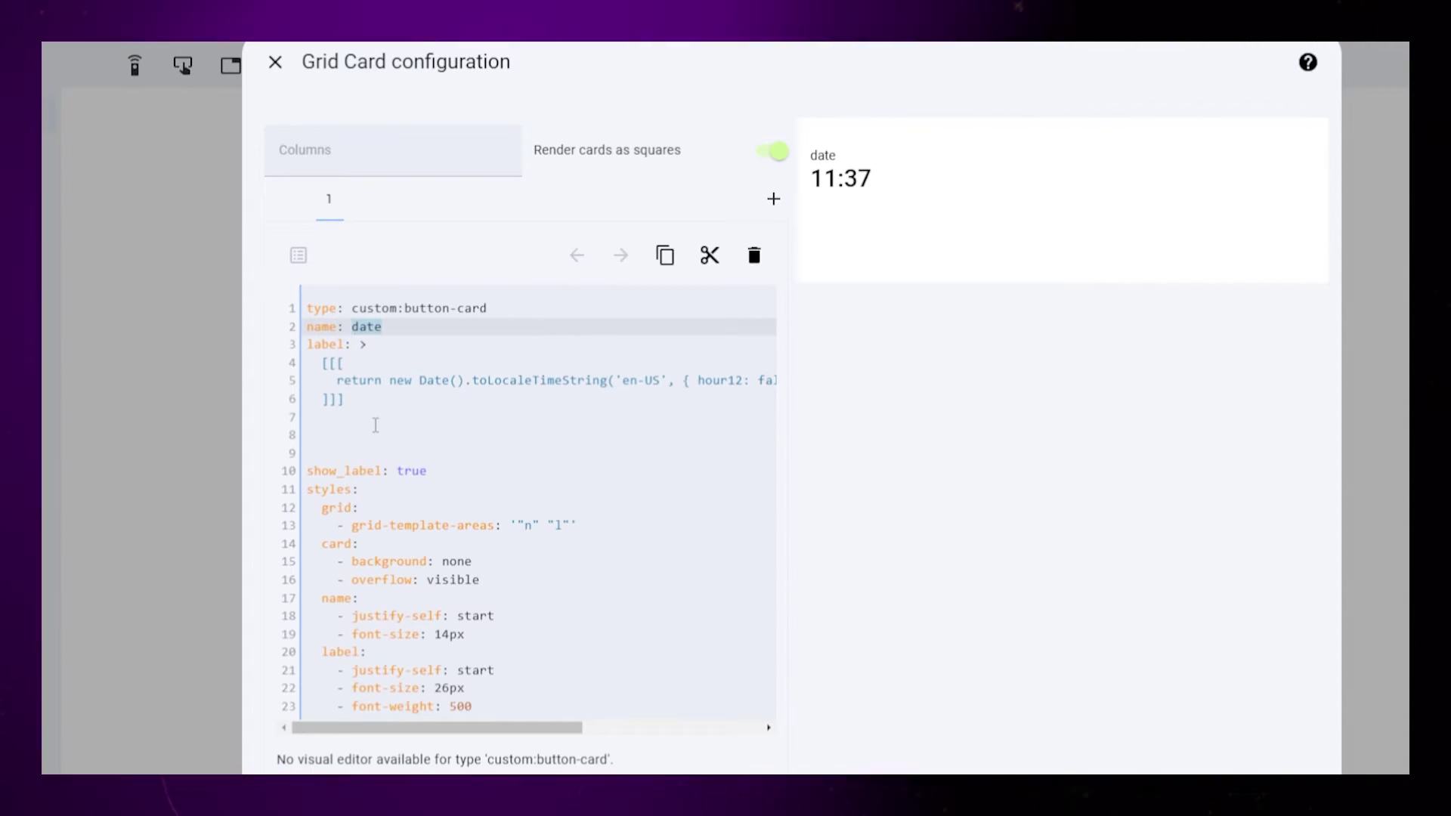
text([[[]]])
key(Left)
key(Left)
key(Left)
key(Left)
key(Left)
key(Left)
text(>)
key(Return)
key(Tab)
key(Right)
key(Right)
key(Right)
key(Return)
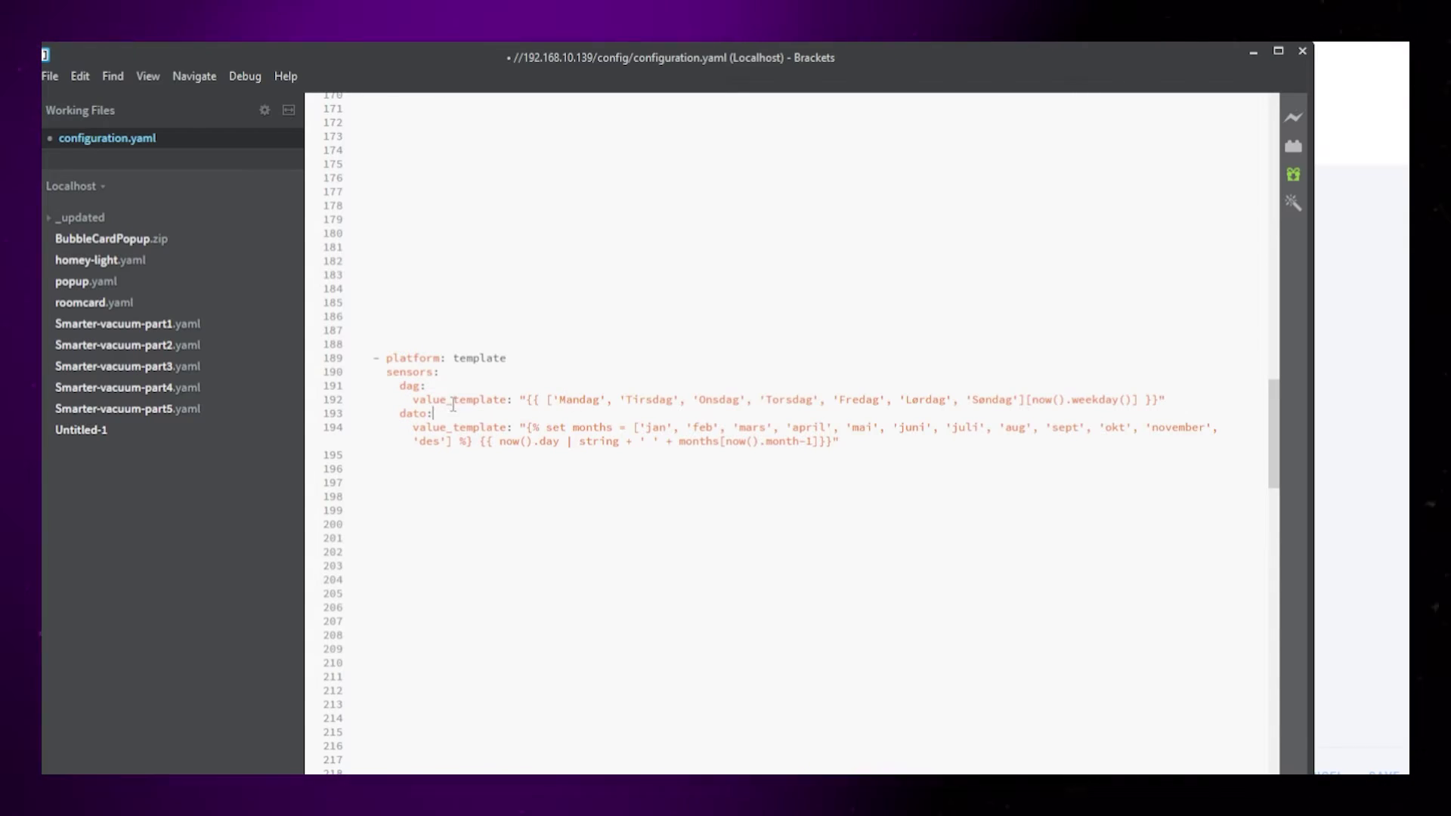
Switch to configuration.yaml in Brackets and examine the weekday and month lists in the dag and dato template sensors.
drag(560, 399, 609, 400)
drag(978, 416, 1005, 402)
drag(1085, 401, 1127, 413)
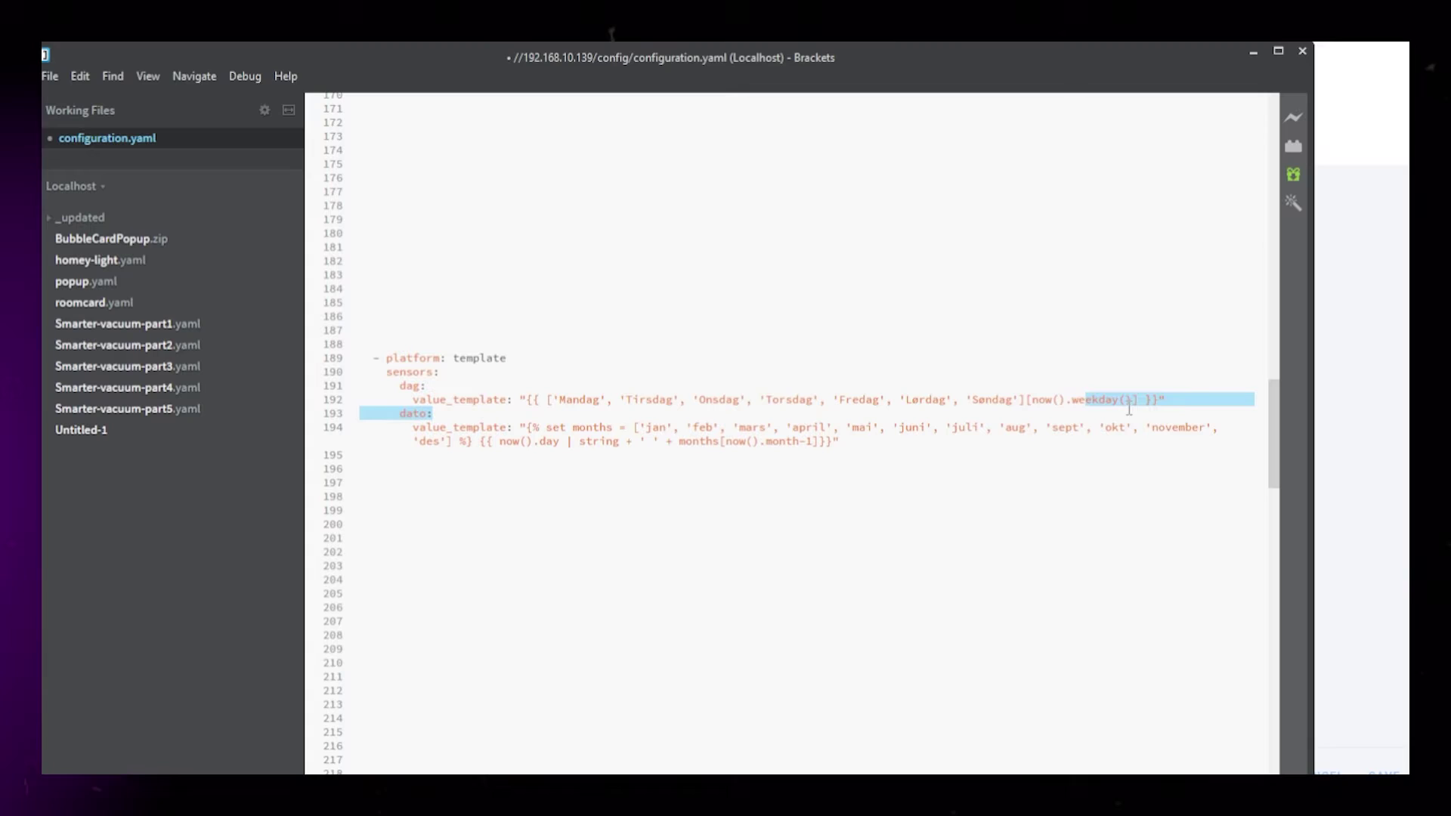
click(1112, 401)
drag(633, 428, 696, 442)
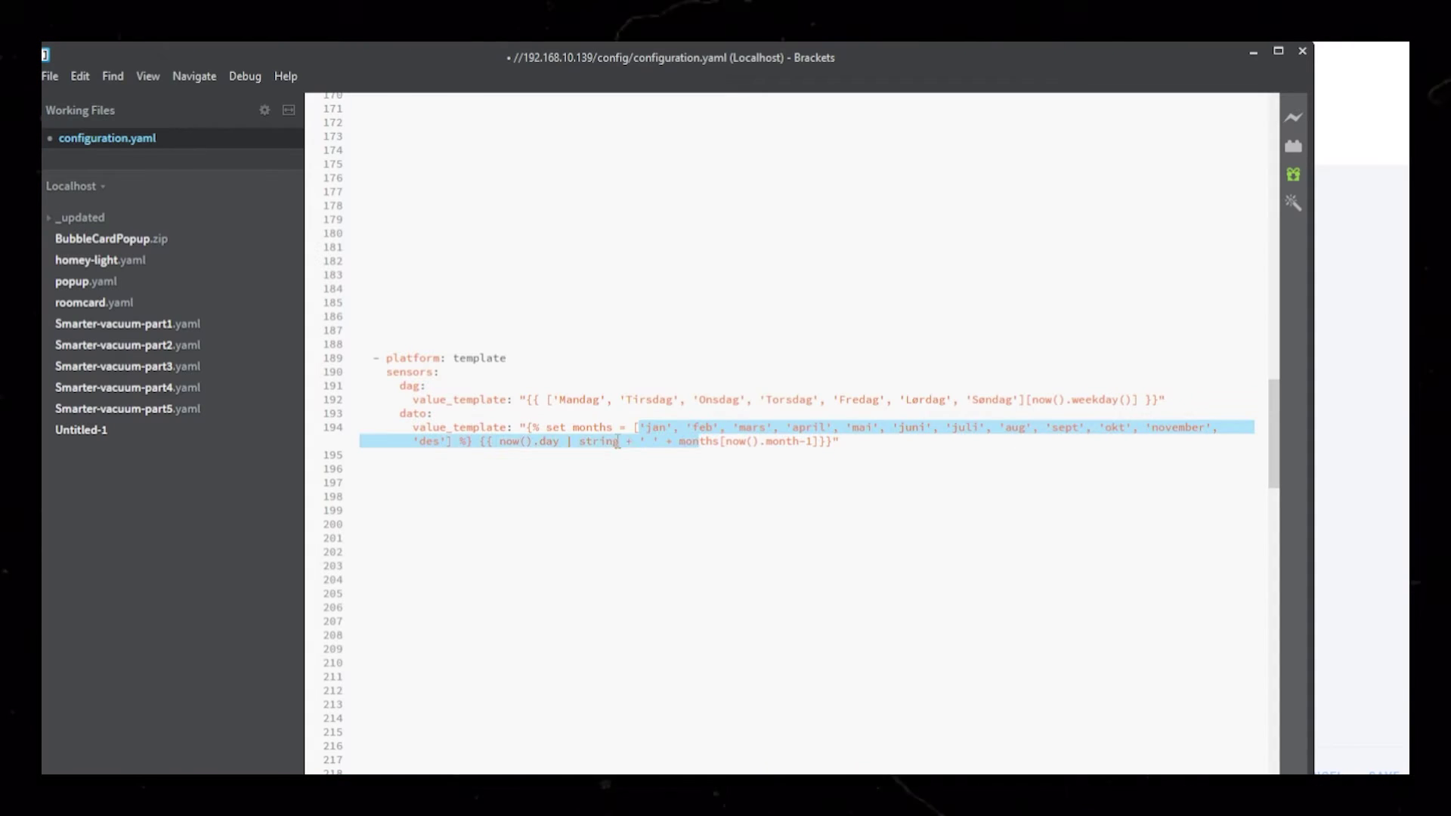
click(482, 442)
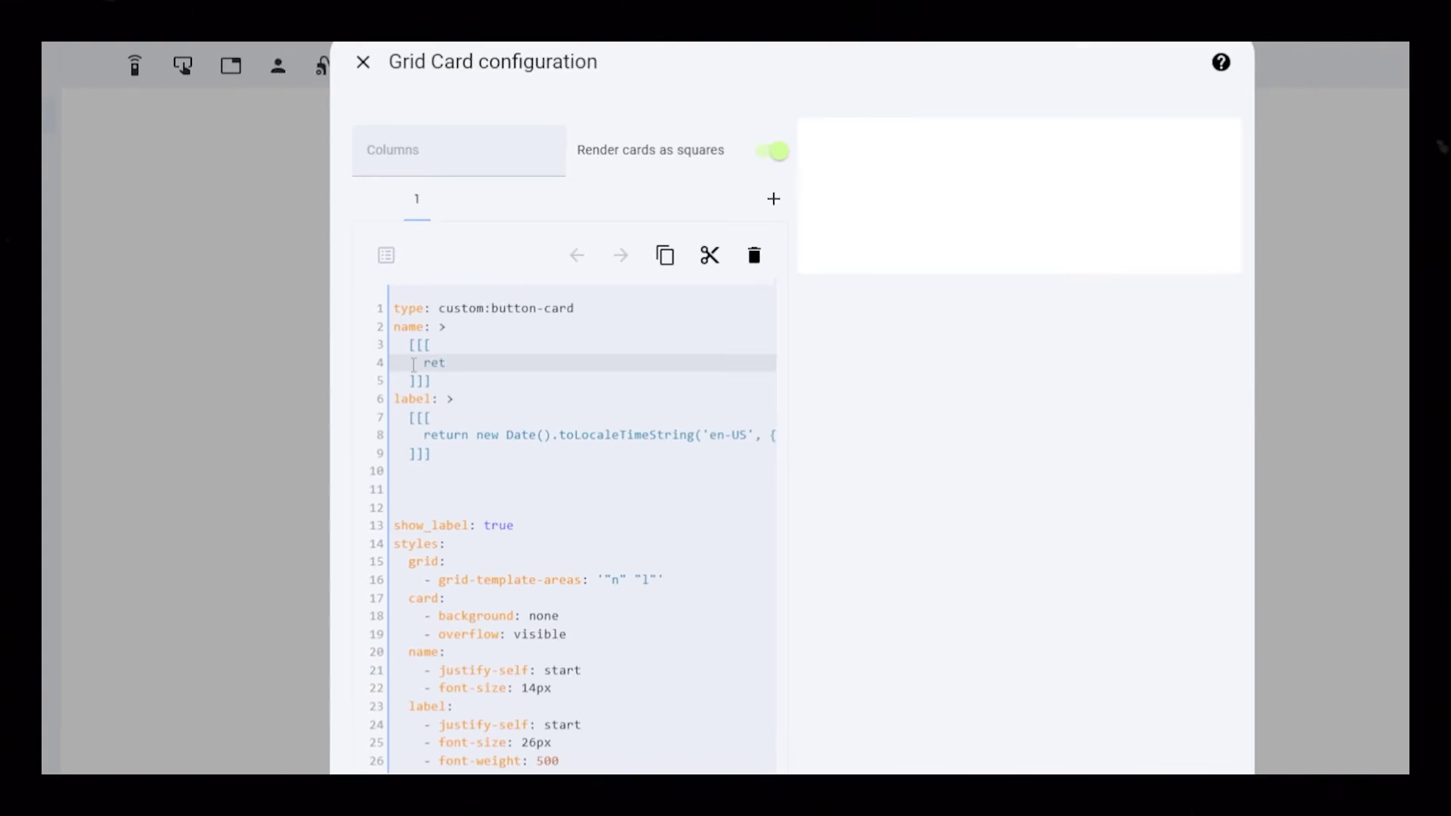
Make the name template return states['sensor.dag'].state + ", " + states['sensor.dato'].state.
text(['sensor.dag'])
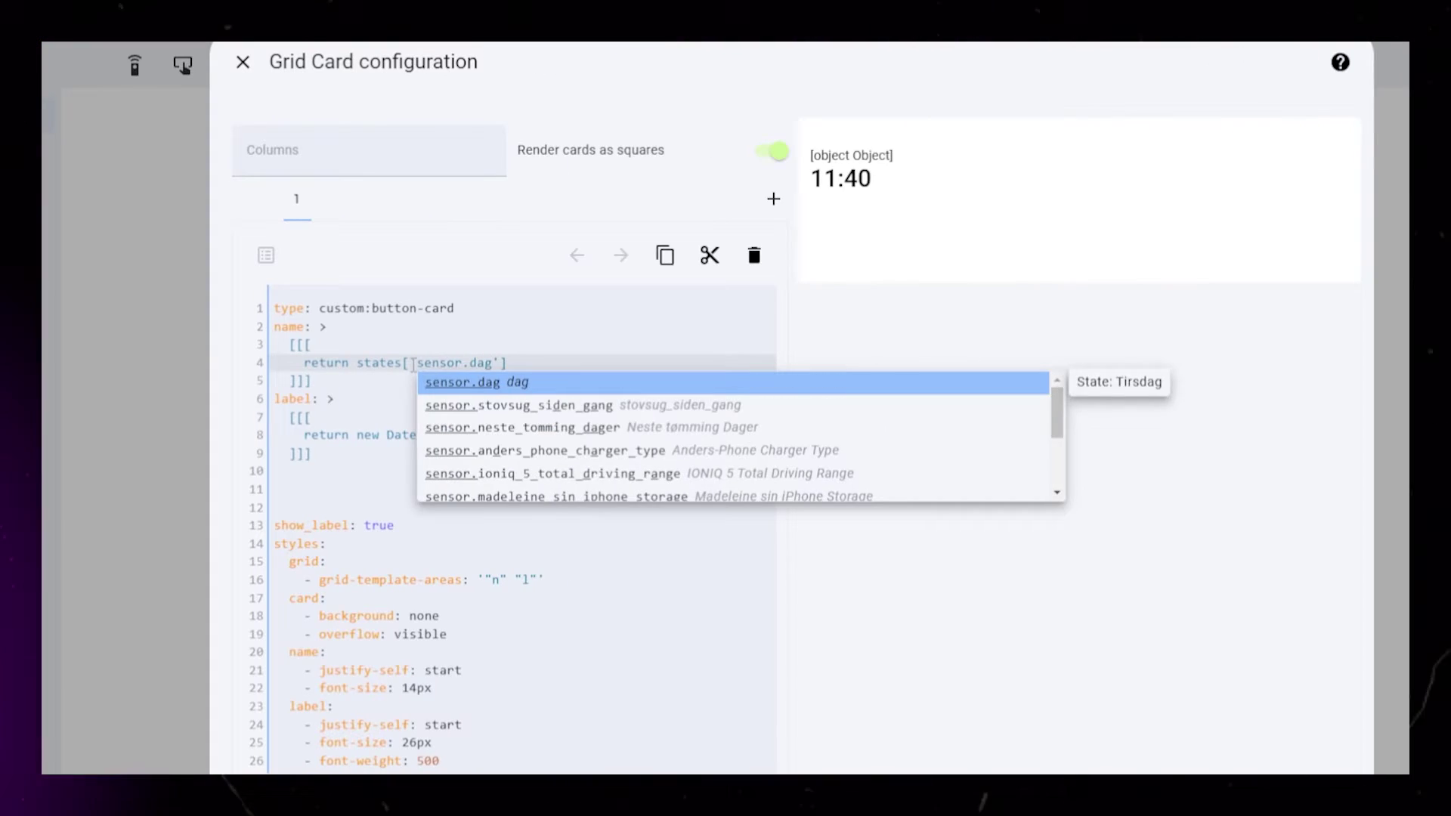
text(.state + ", " +)
drag(476, 363, 672, 361)
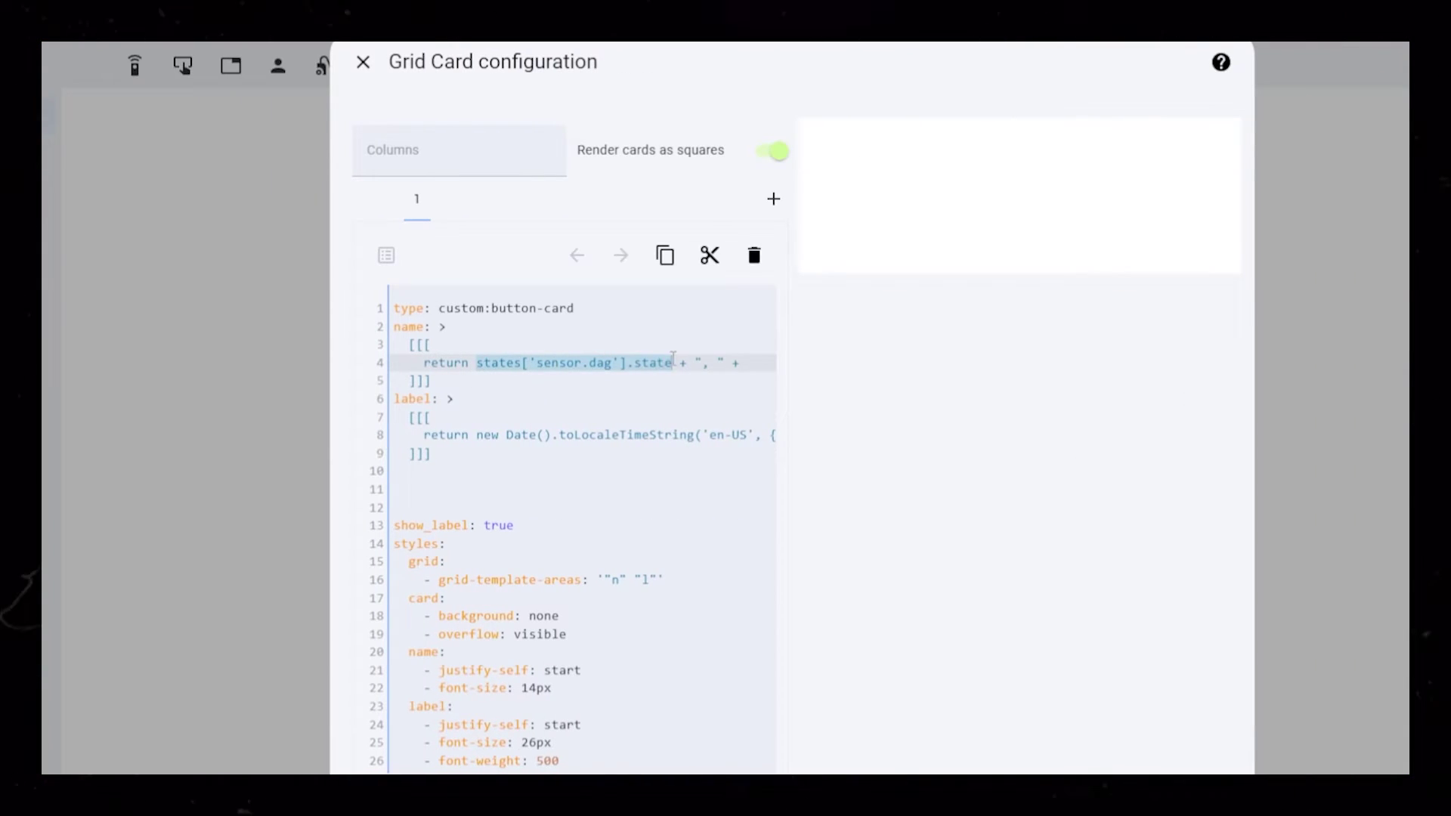
key(ctrl+c)
click(744, 362)
key(ctrl+v)
double_click(695, 363)
text(dato)
click(382, 382)
click(340, 396)
click(328, 506)
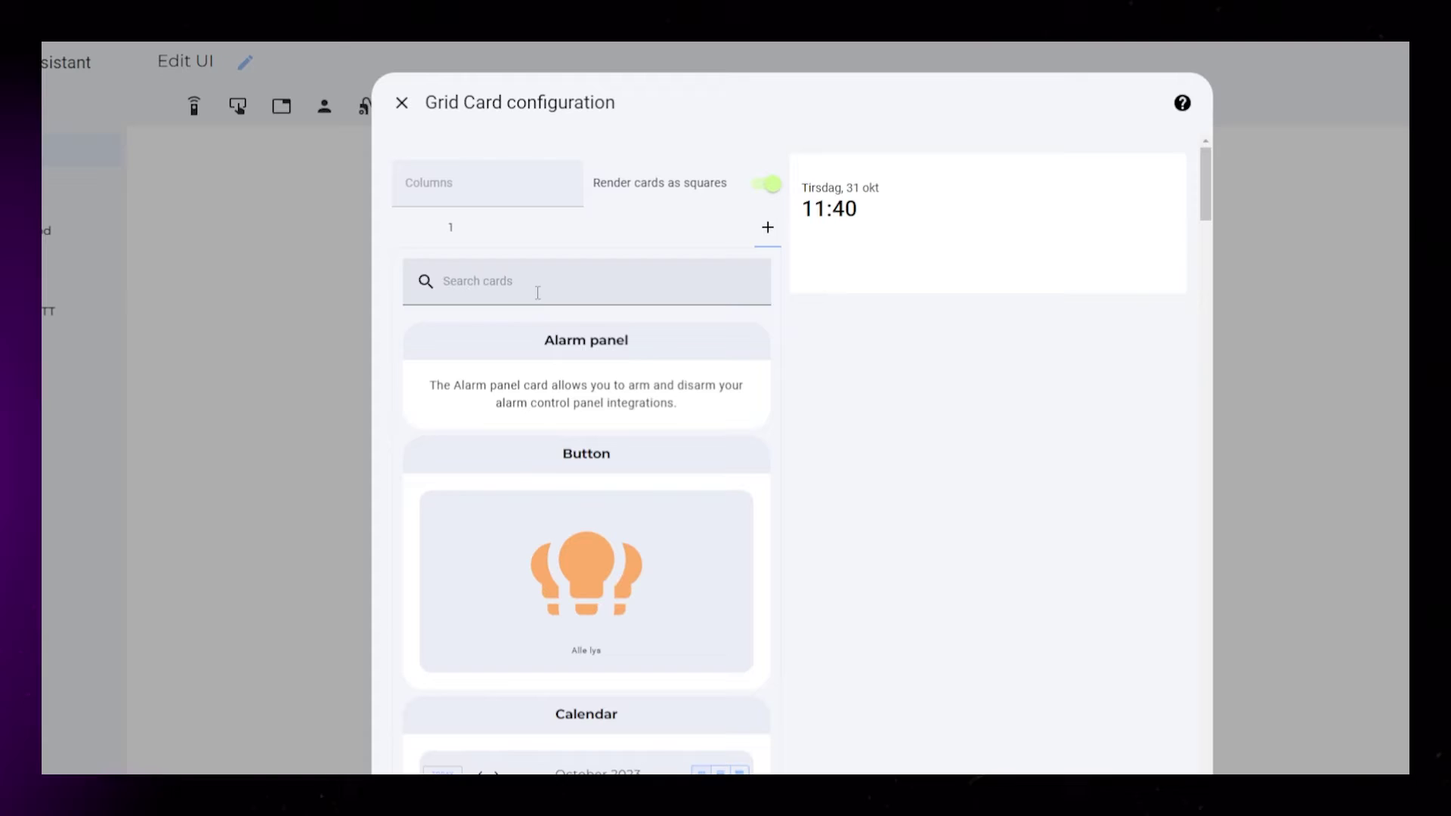
Add a second card of type custom:button-card to the grid and set its name to House Temperature.
text(button)
click(552, 620)
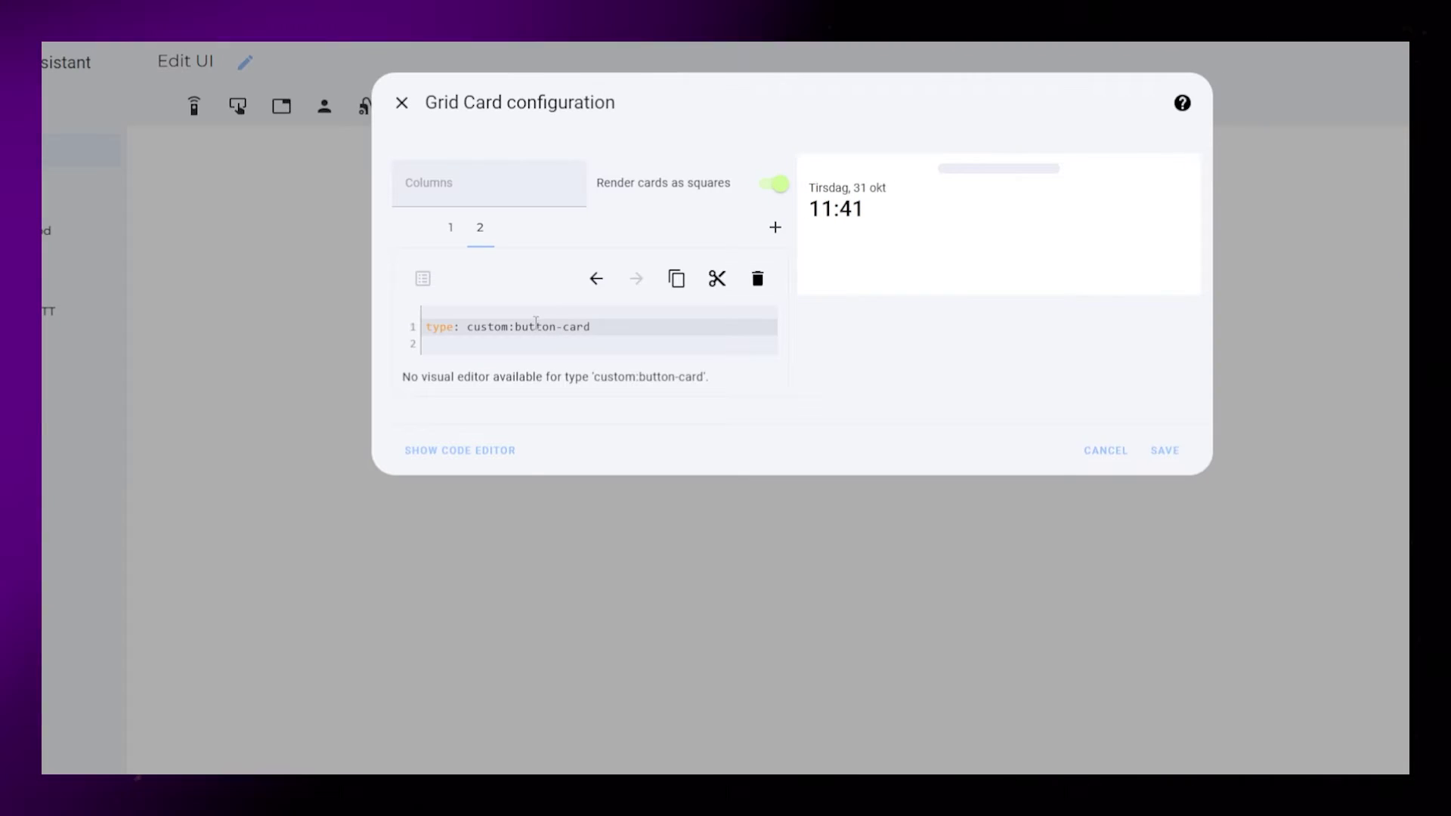
click(564, 344)
text(name: Home Te)
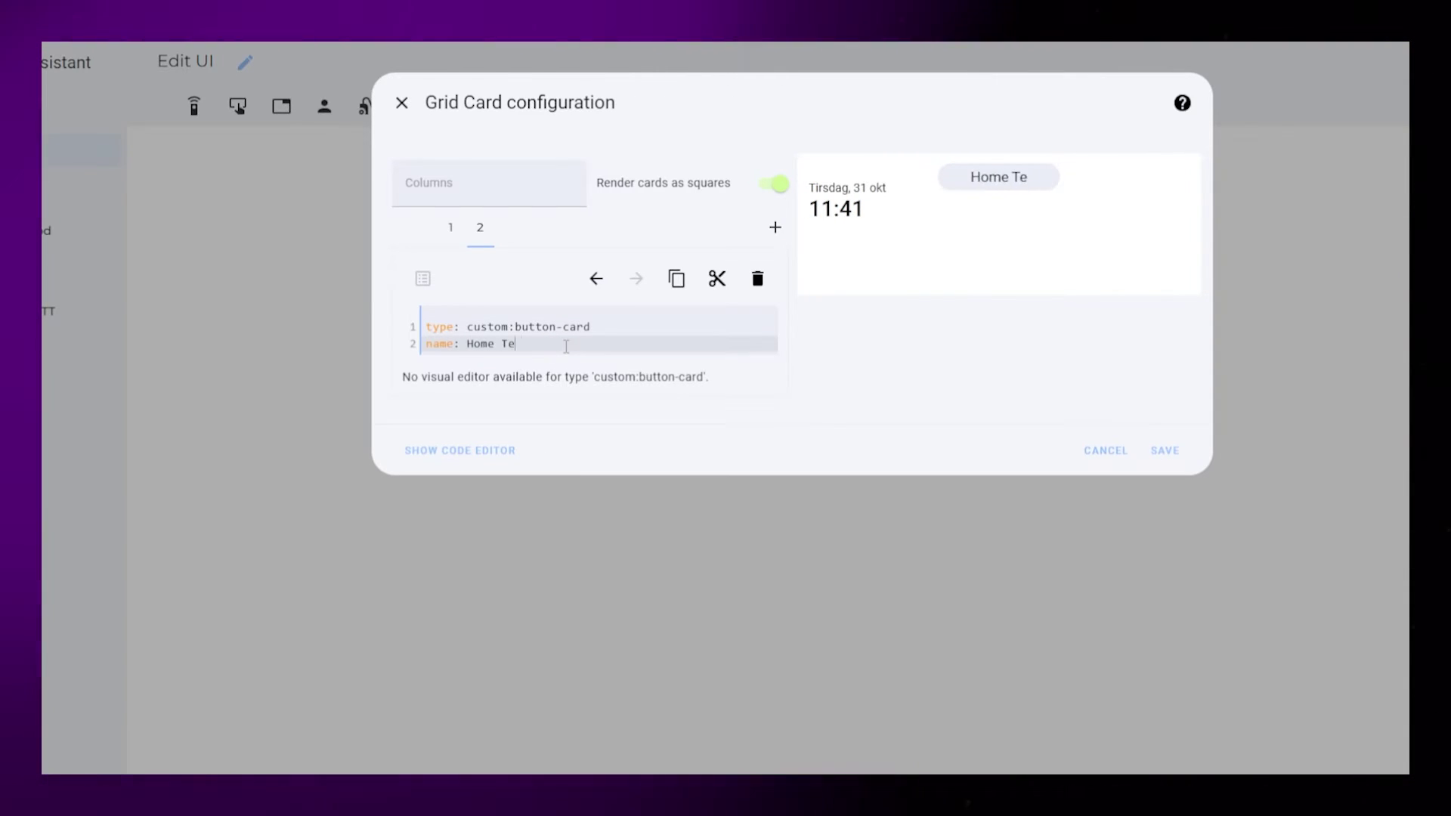
text(mperatureHouse)
Give the second button-card the label Outside Temperature and add show_label: true.
key(End)
key(Return)
text(label: Outside Temperature)
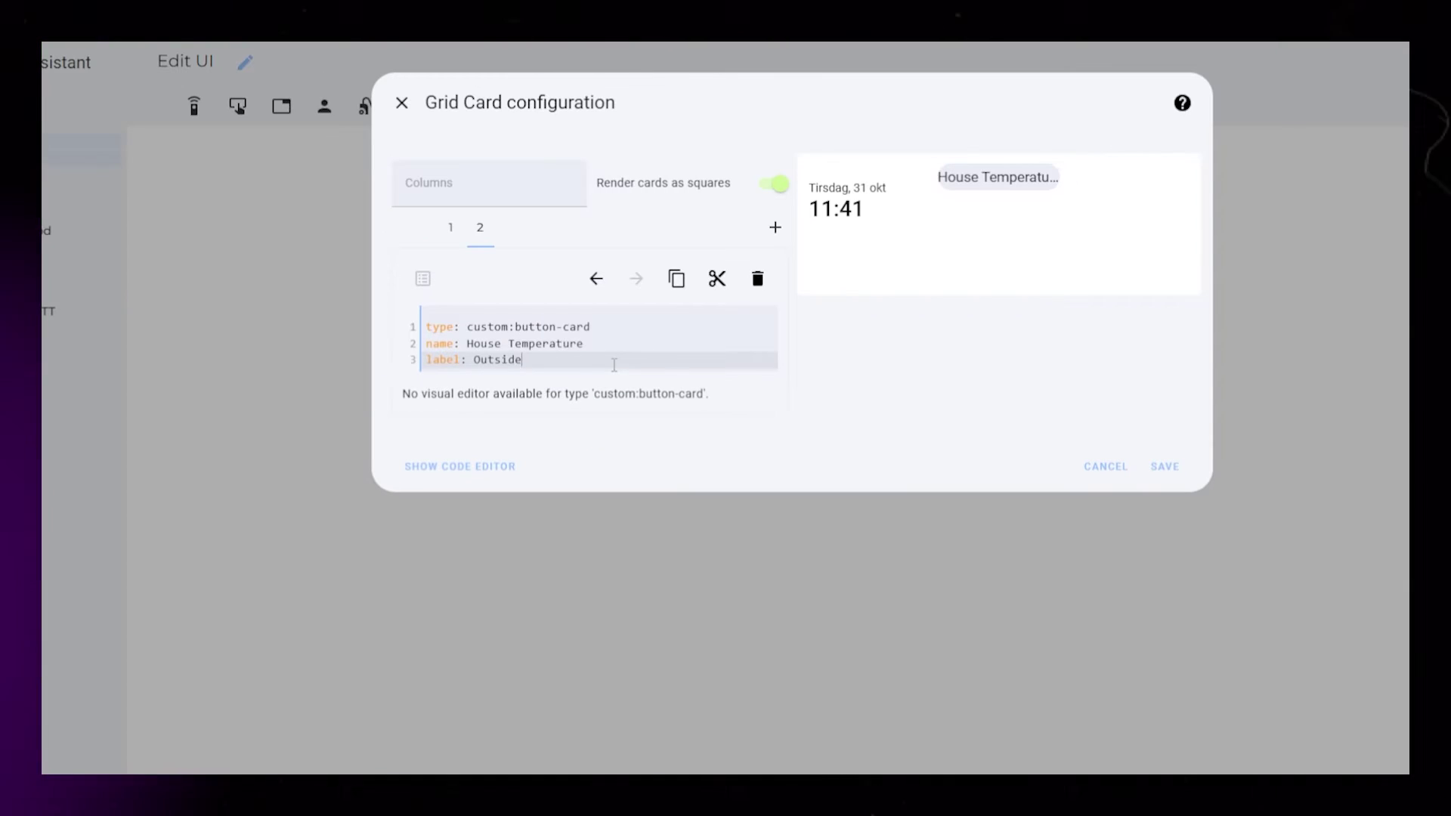
key(Return)
text(show_label: true)
Add a custom_fields block below show_label with an icon field that starts a | block value.
key(Return)
key(Return)
text(cust)
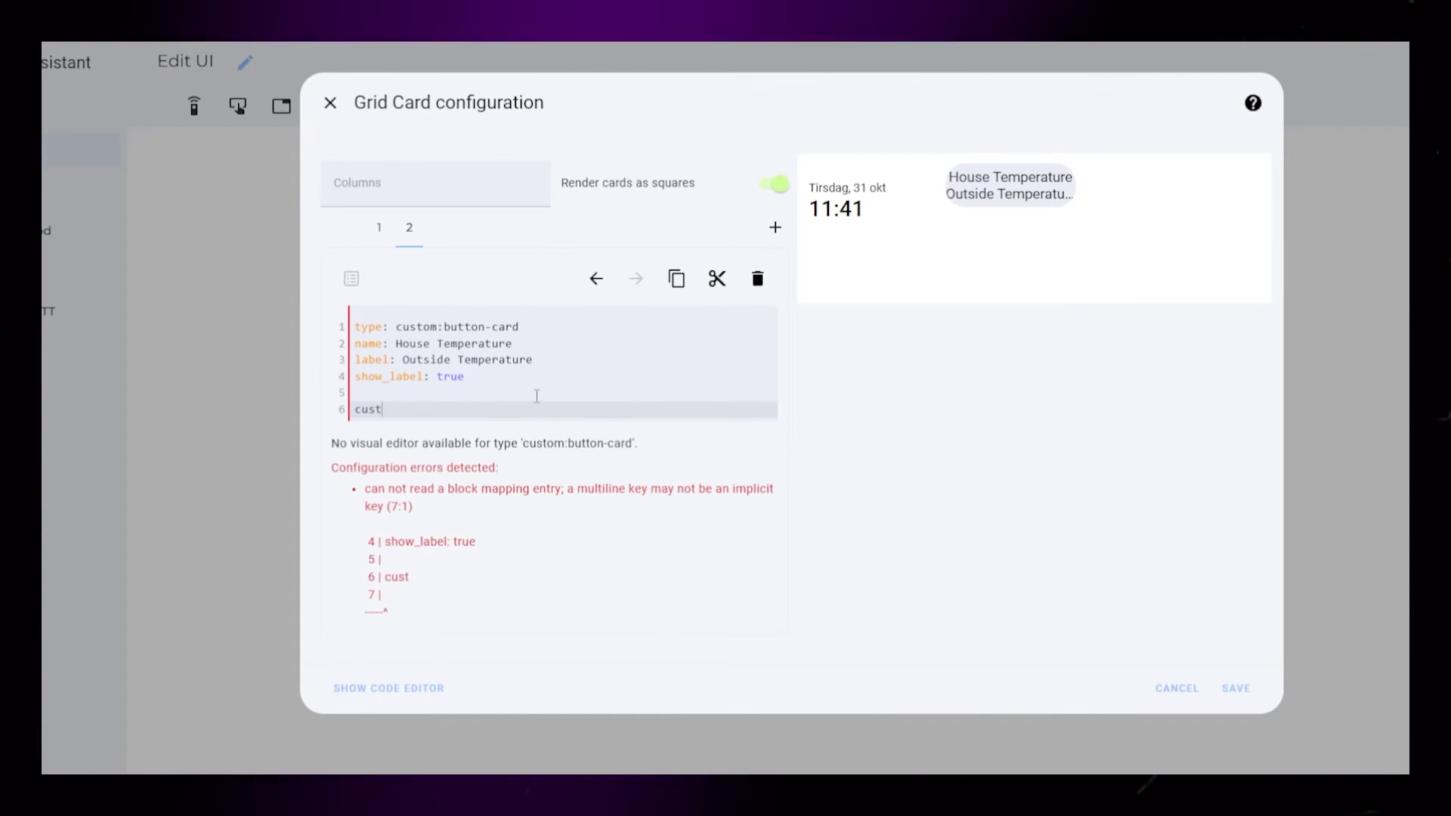
text(om_fields:)
key(Return)
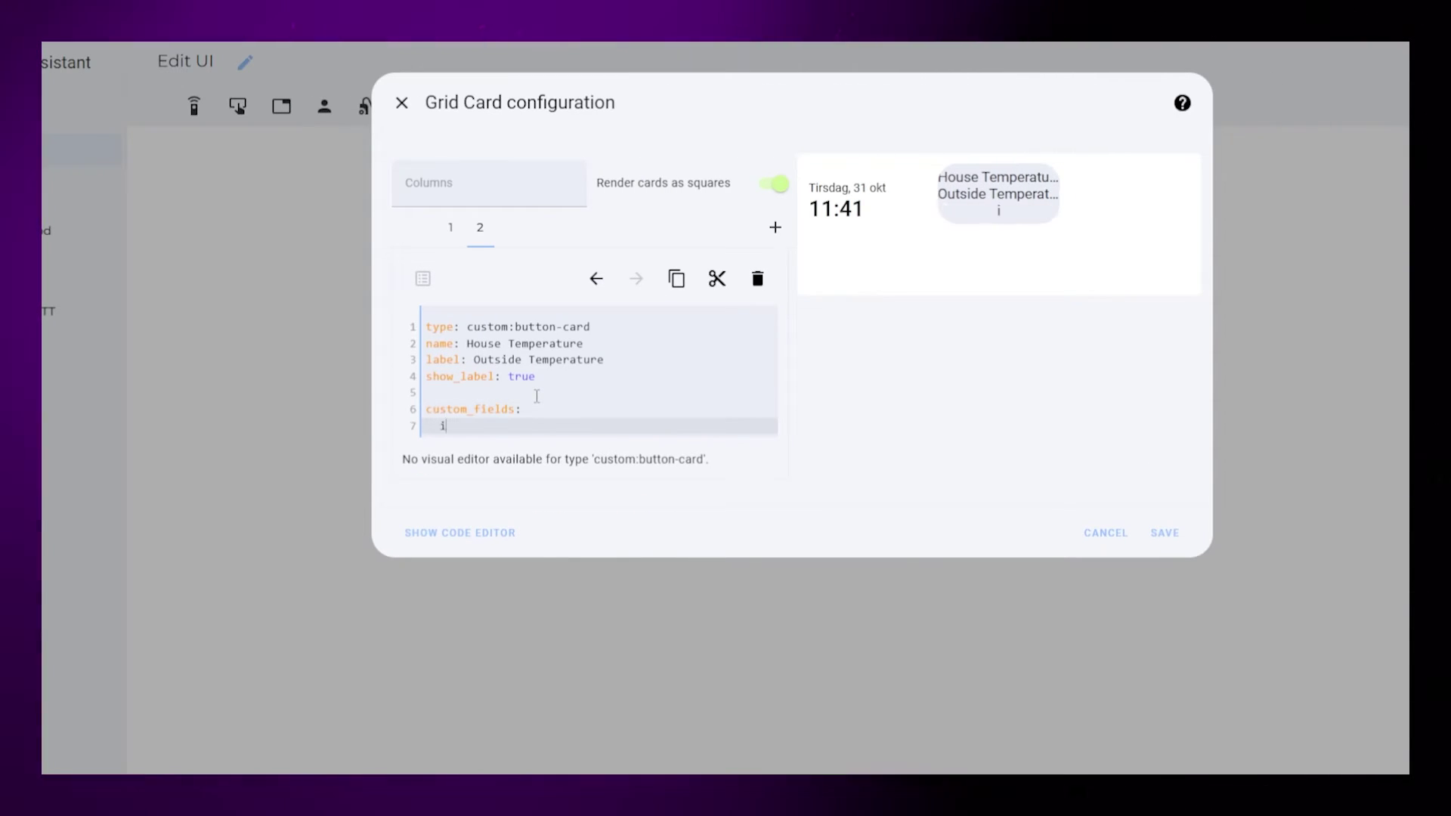
text(icon: |)
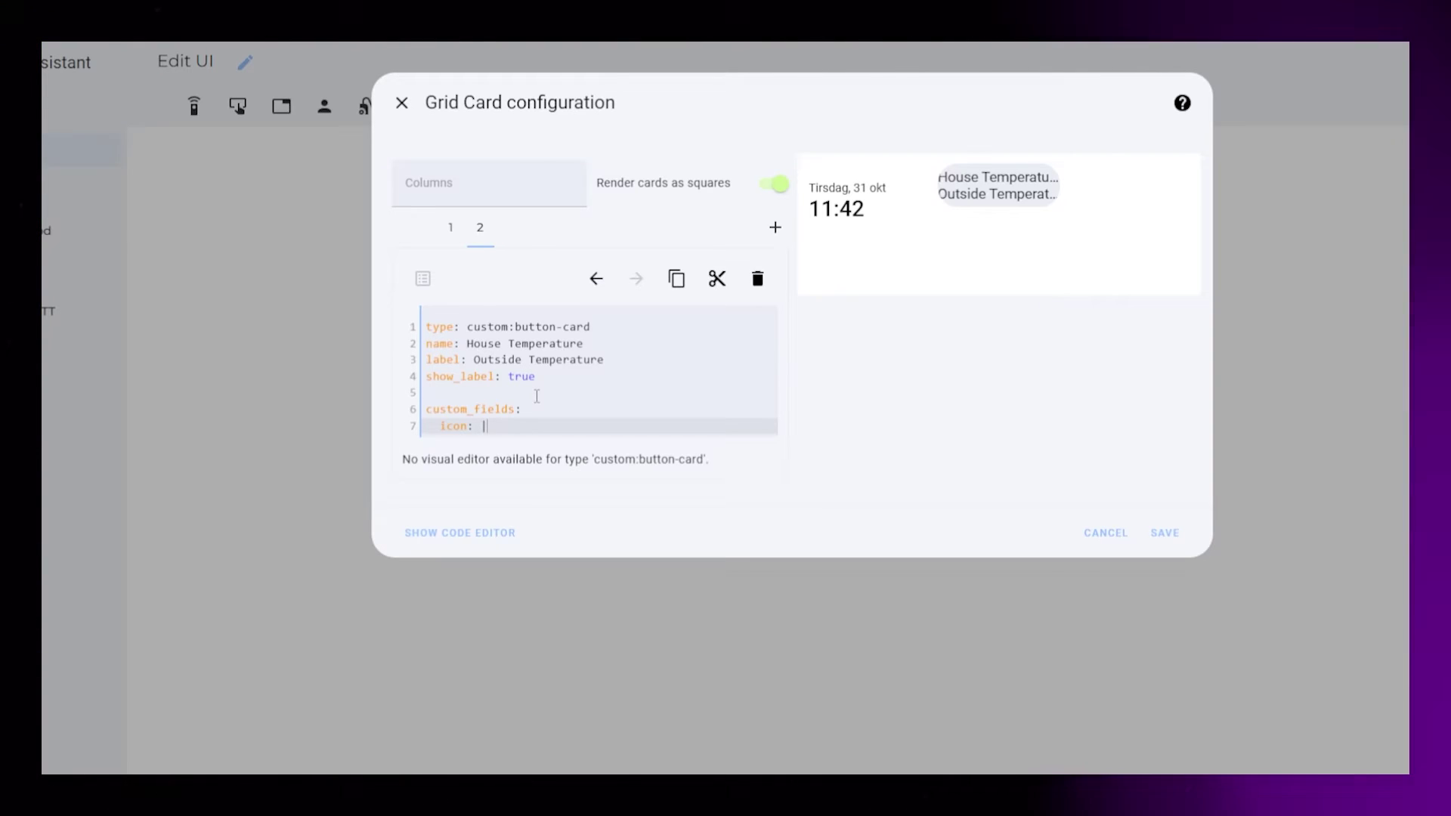
Add a styles block below custom_fields with empty grid, card and name sections.
key(Return)
key(Return)
text(styles:)
key(Return)
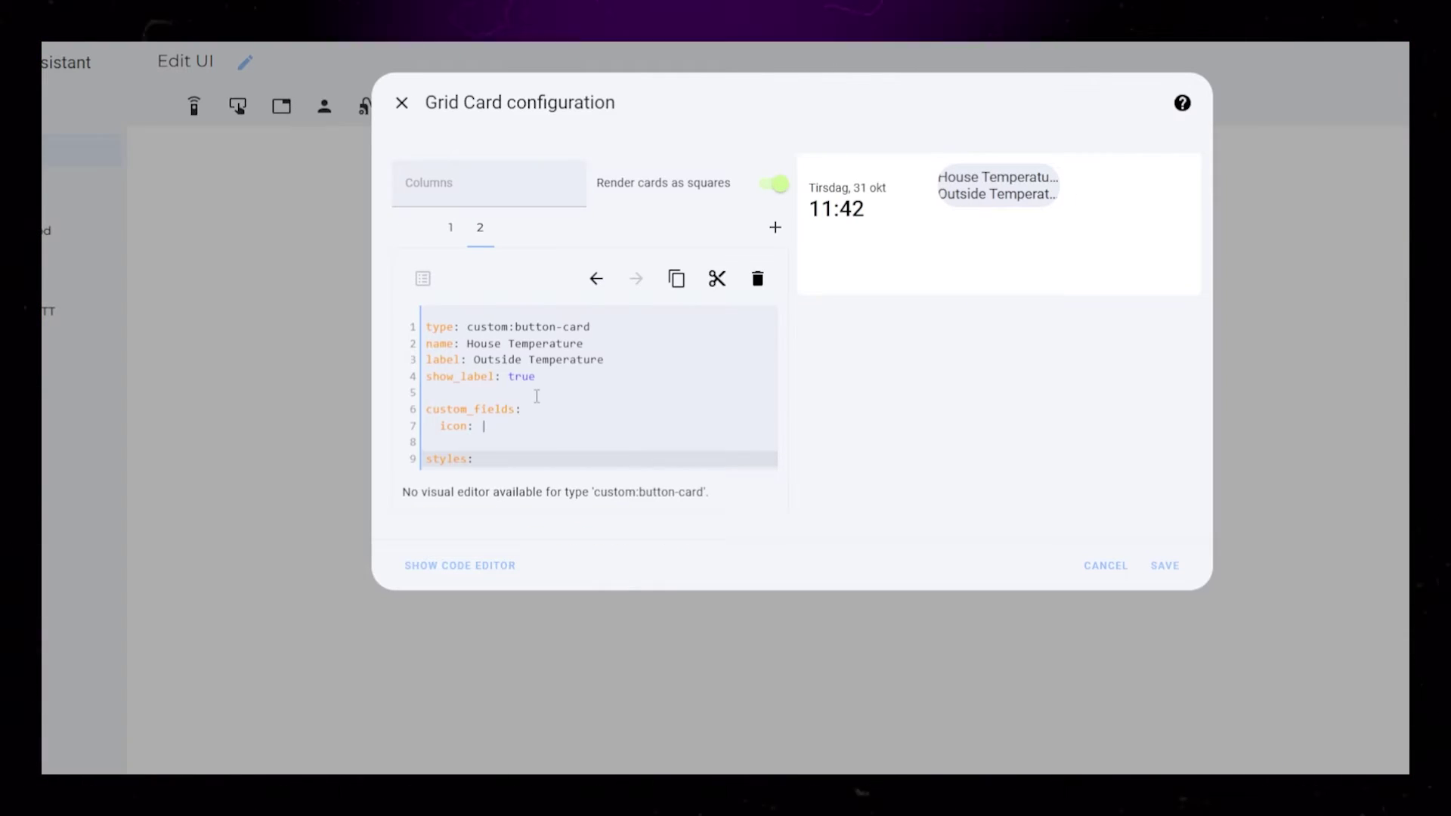
text(grid:)
key(Return)
key(Return)
text(card:)
key(Return)
key(Return)
text(name:)
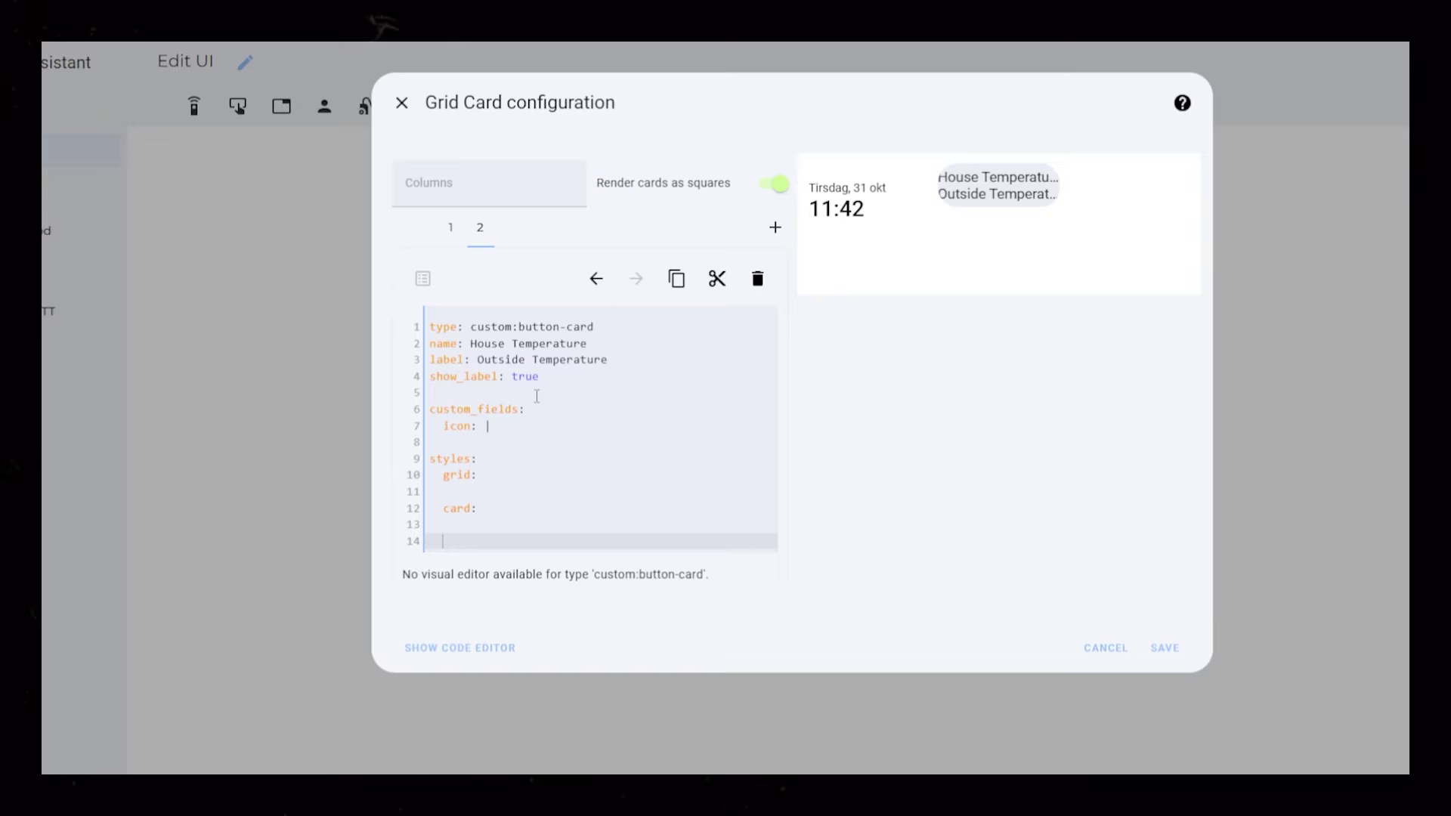
Extend the styles block with an empty label section and a custom_fields section containing an icon entry.
key(Return)
key(Return)
text(label:)
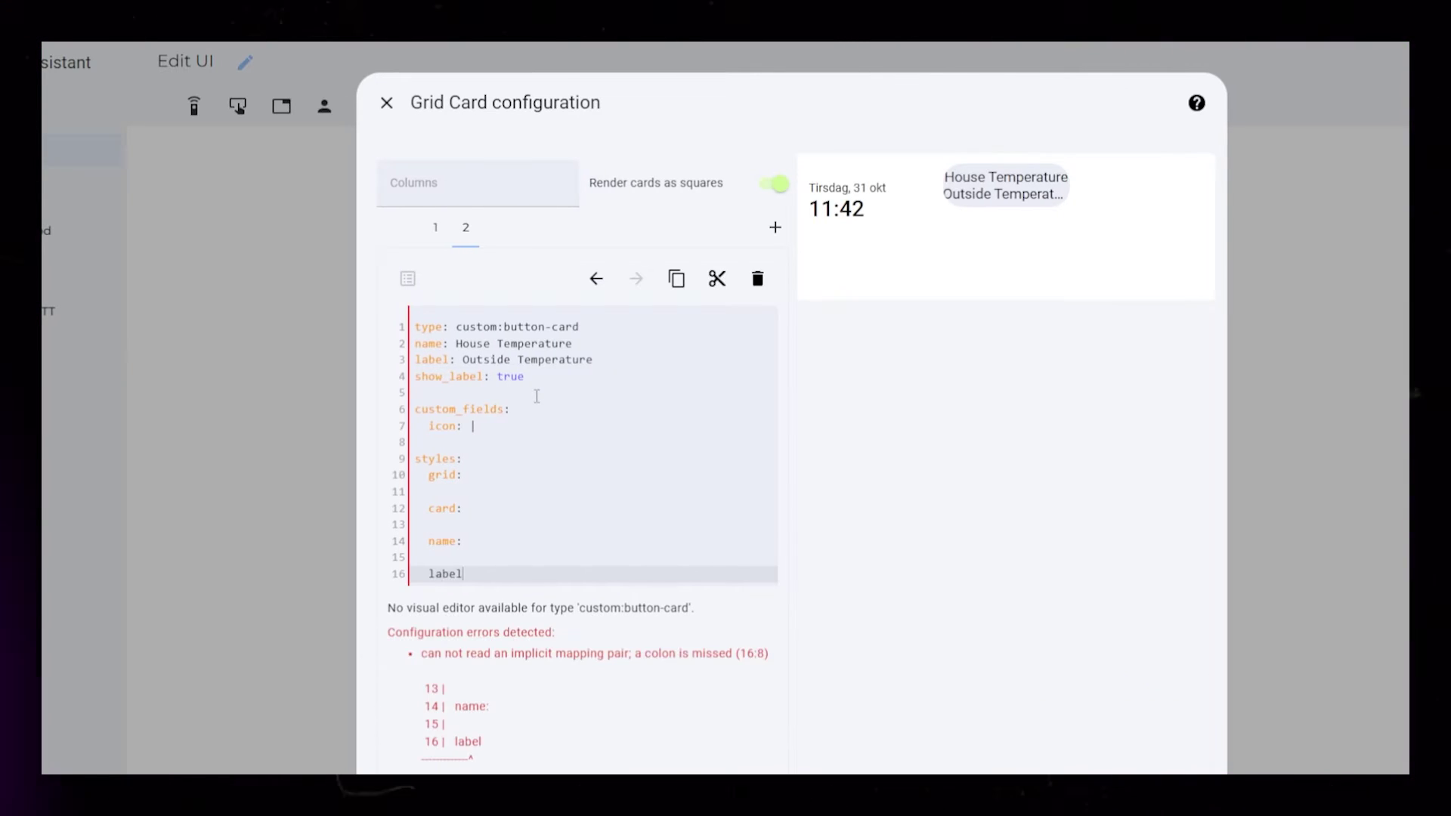
key(Return)
key(Return)
text(custom_fields:)
key(Return)
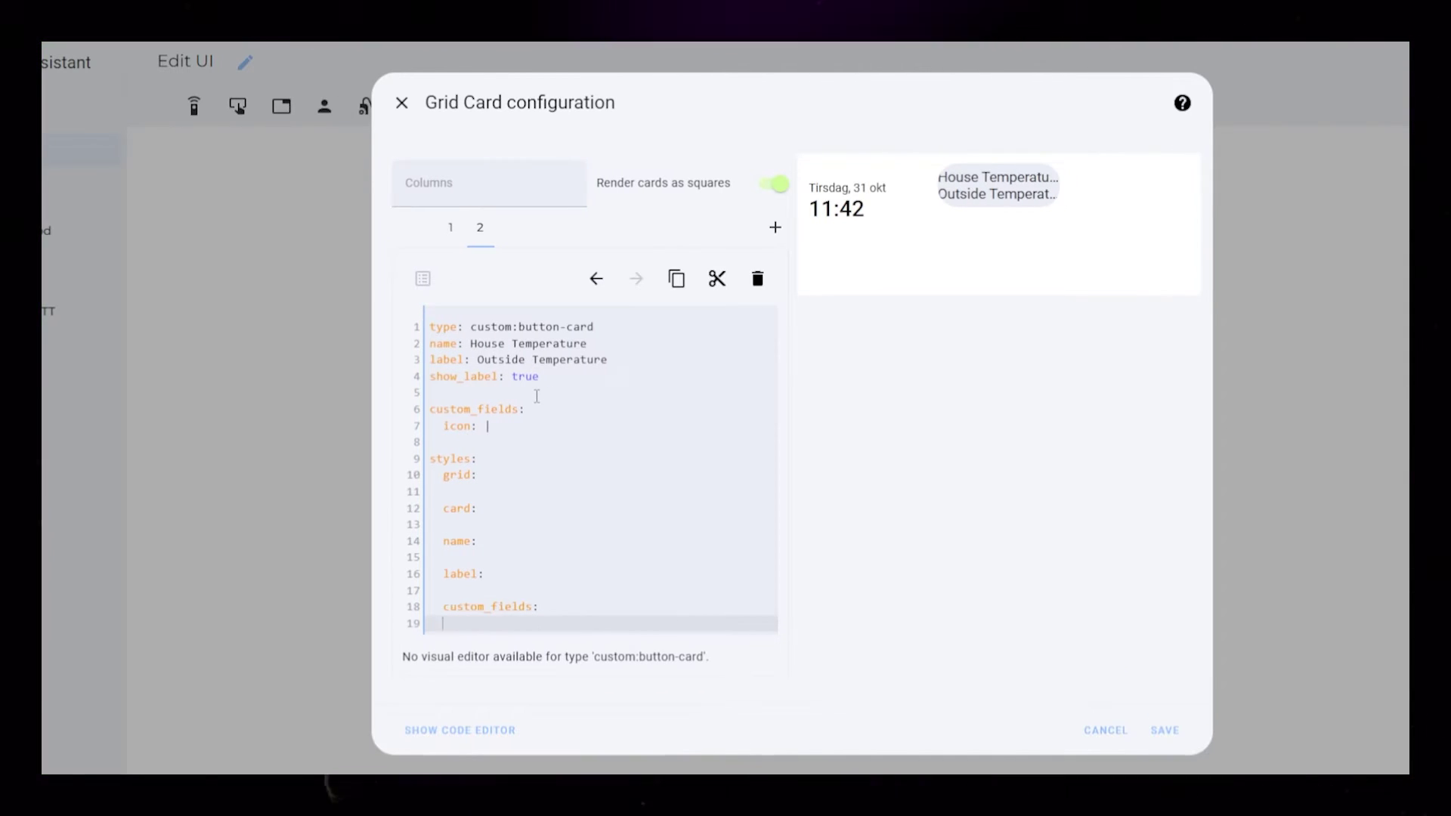
Style the second card with overflow: visible and background: none.
text(overflow: visible)
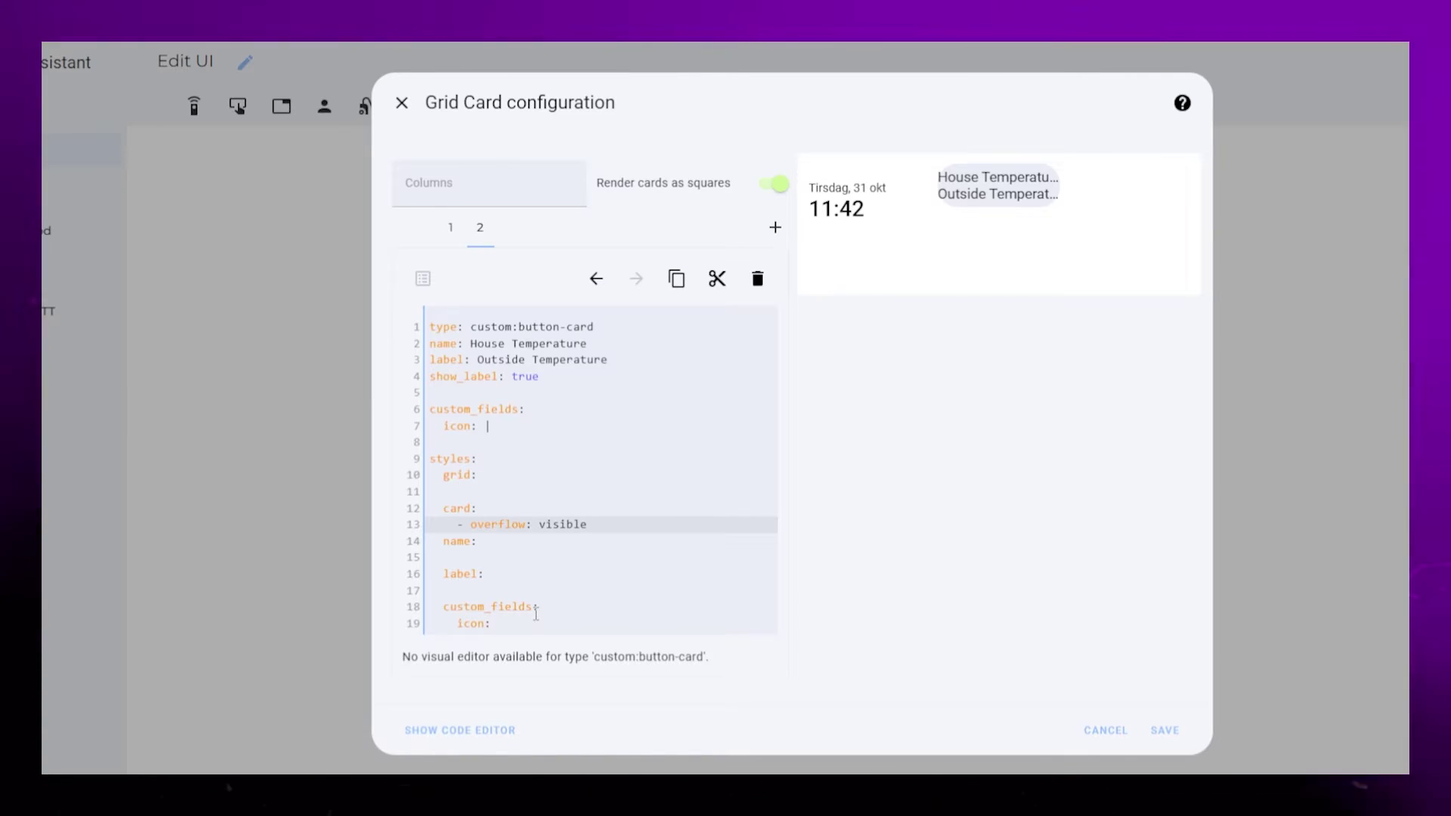
key(Return)
text(- back)
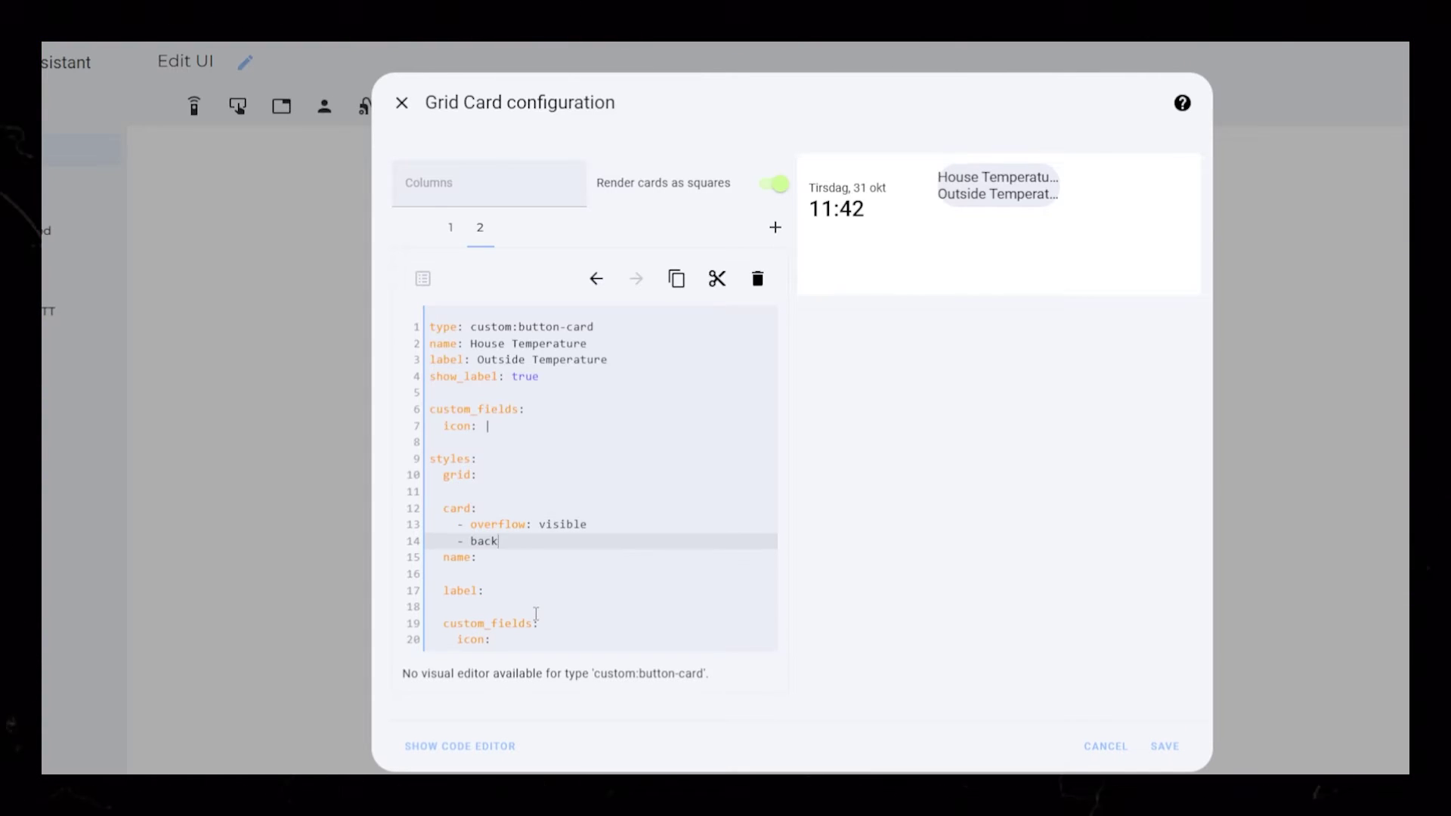
text(ground: none)
Style the second card's name with justify-self: end and font-size: 14px.
click(529, 581)
text(- )
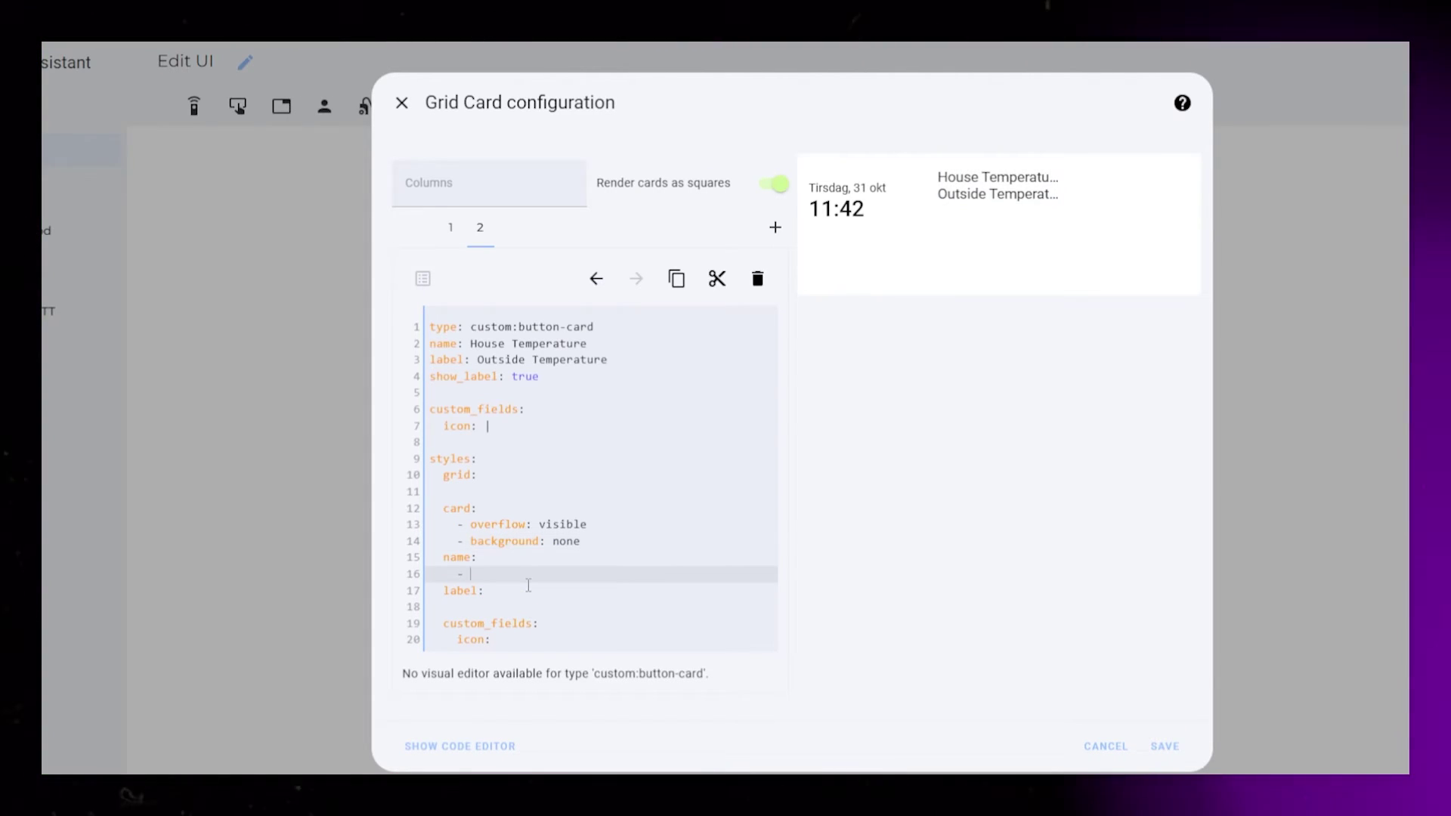
text(justify-self: e)
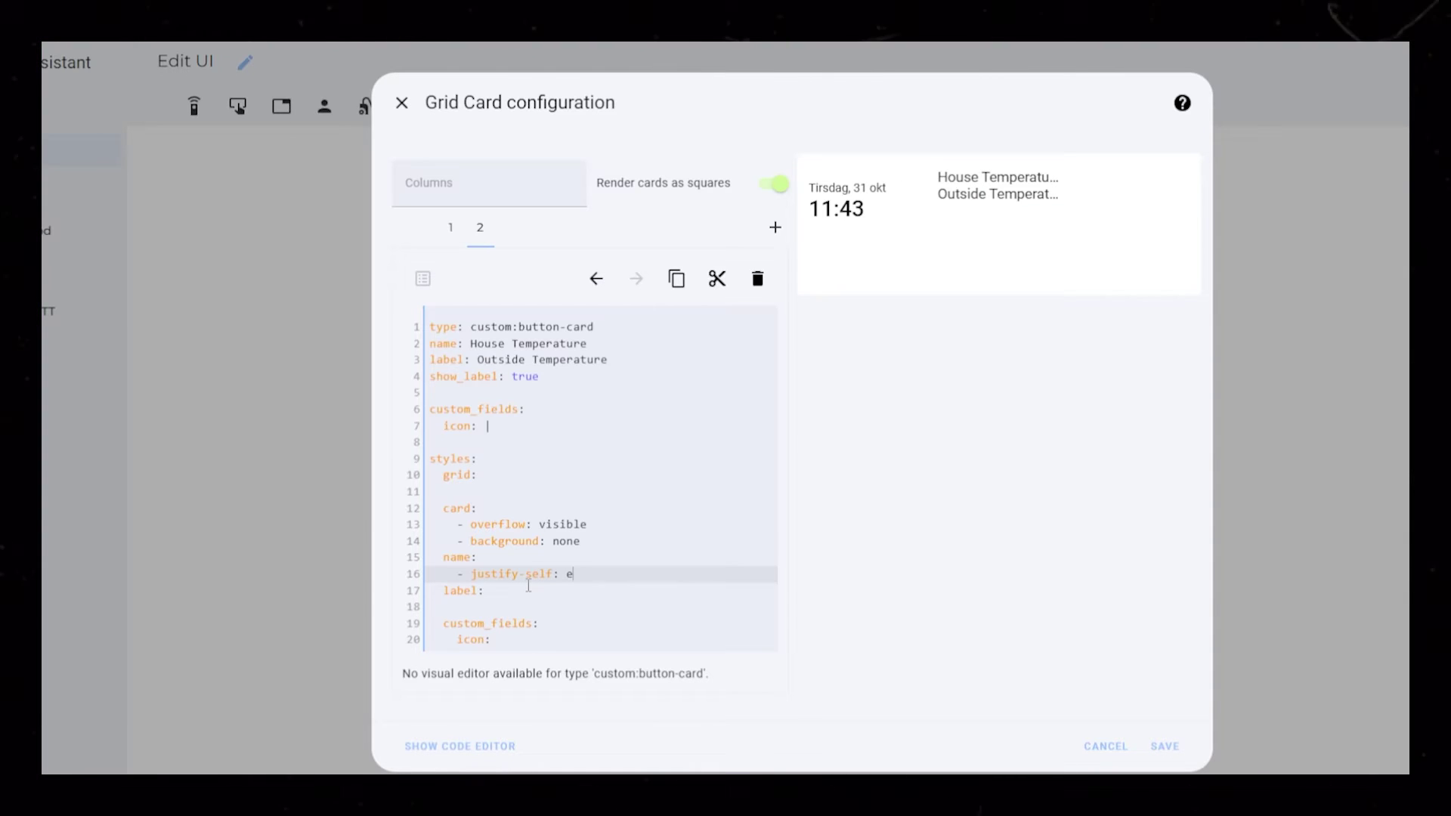
text(nd)
key(Return)
text(- )
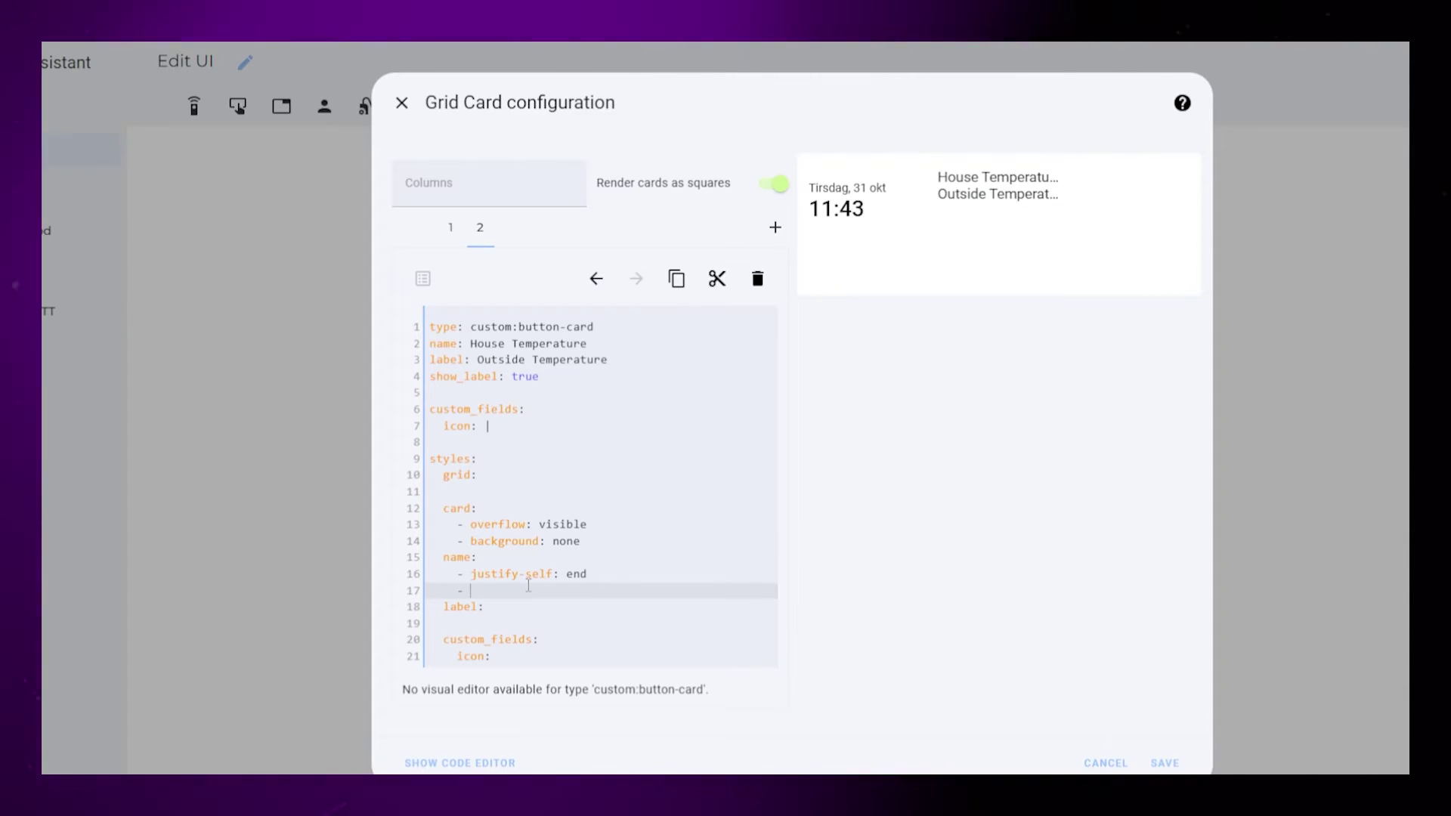
text(font-size: 14px)
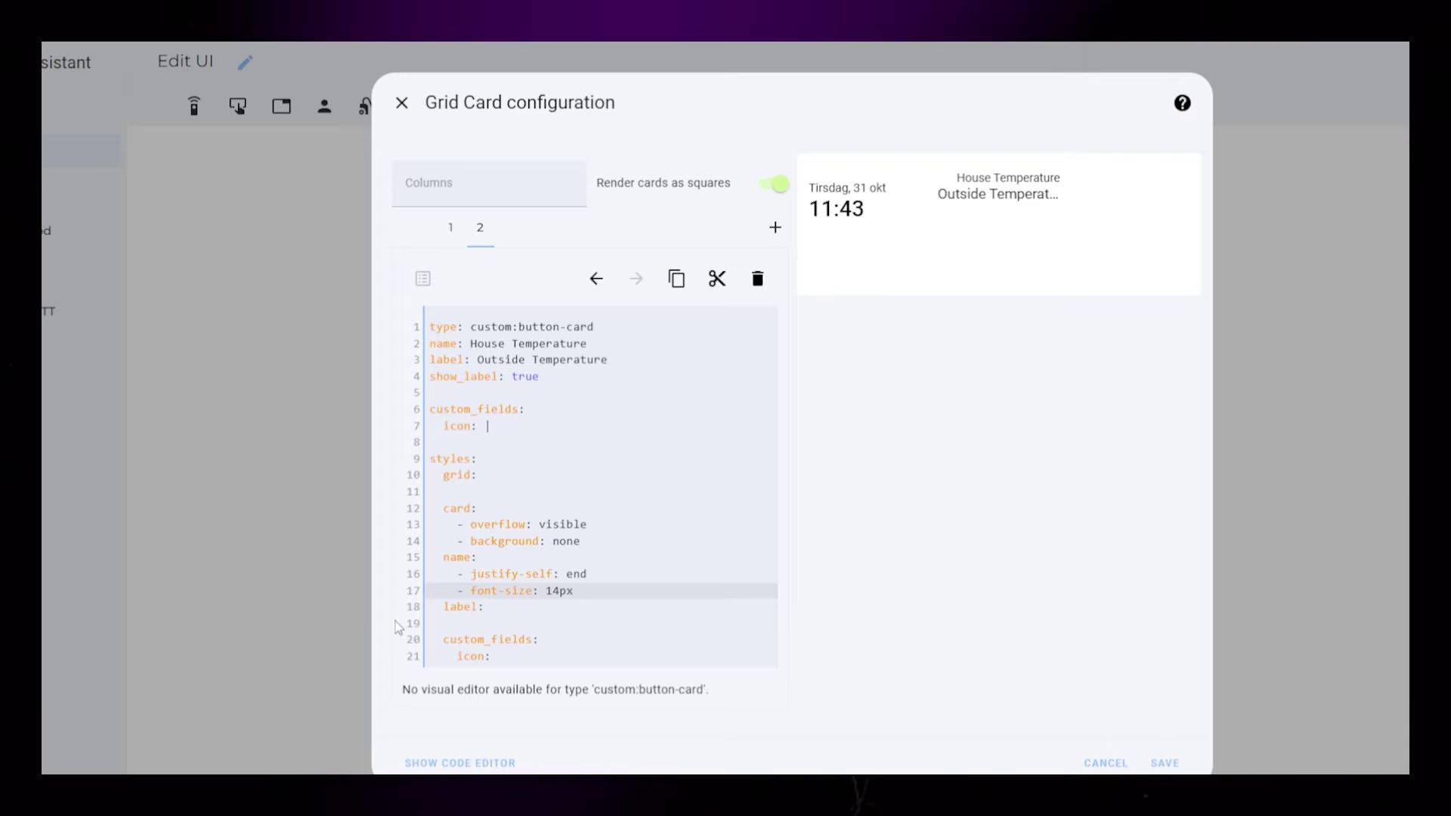
Style the second card's label with justify-self: end, font-size: 26px and font-weight: 500.
click(492, 622)
text(- justify-self: end     - font-size: 14px)
drag(546, 639, 559, 639)
text(26)
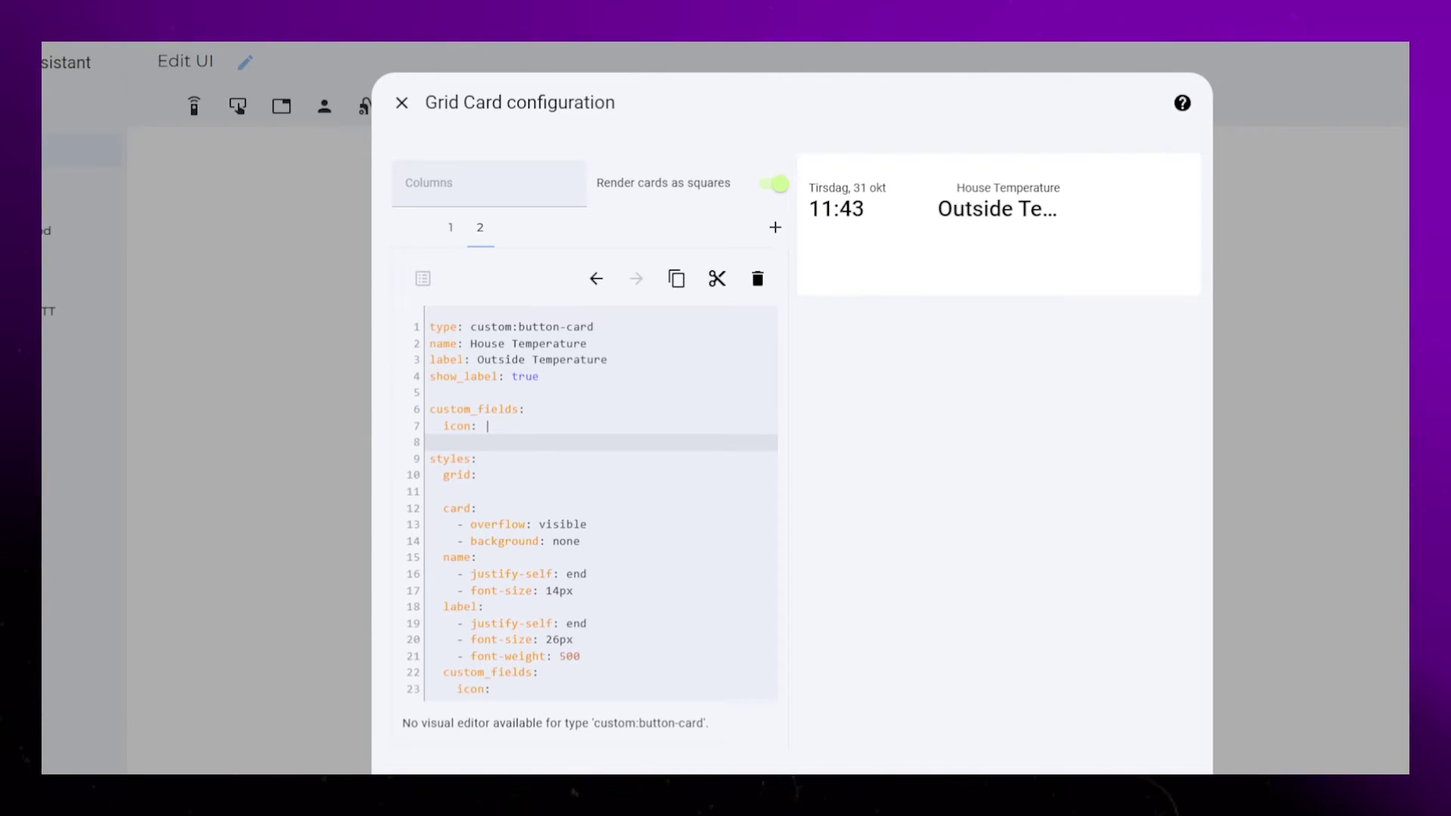
click(528, 443)
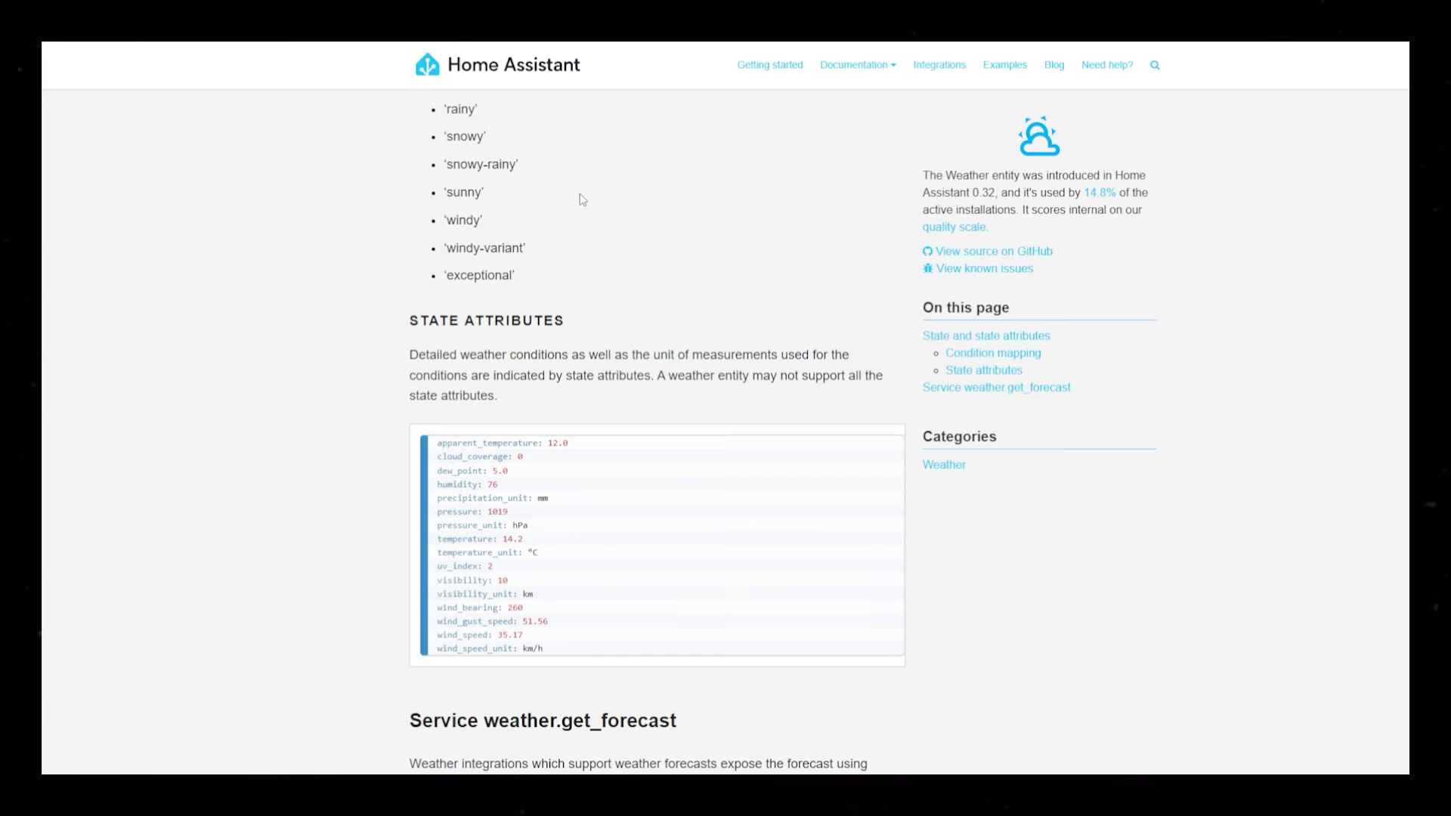
Examine the condition names in the Home Assistant weather documentation and browse the outlined weather icons on the Meteocons site.
scroll(595, 201, up, 4)
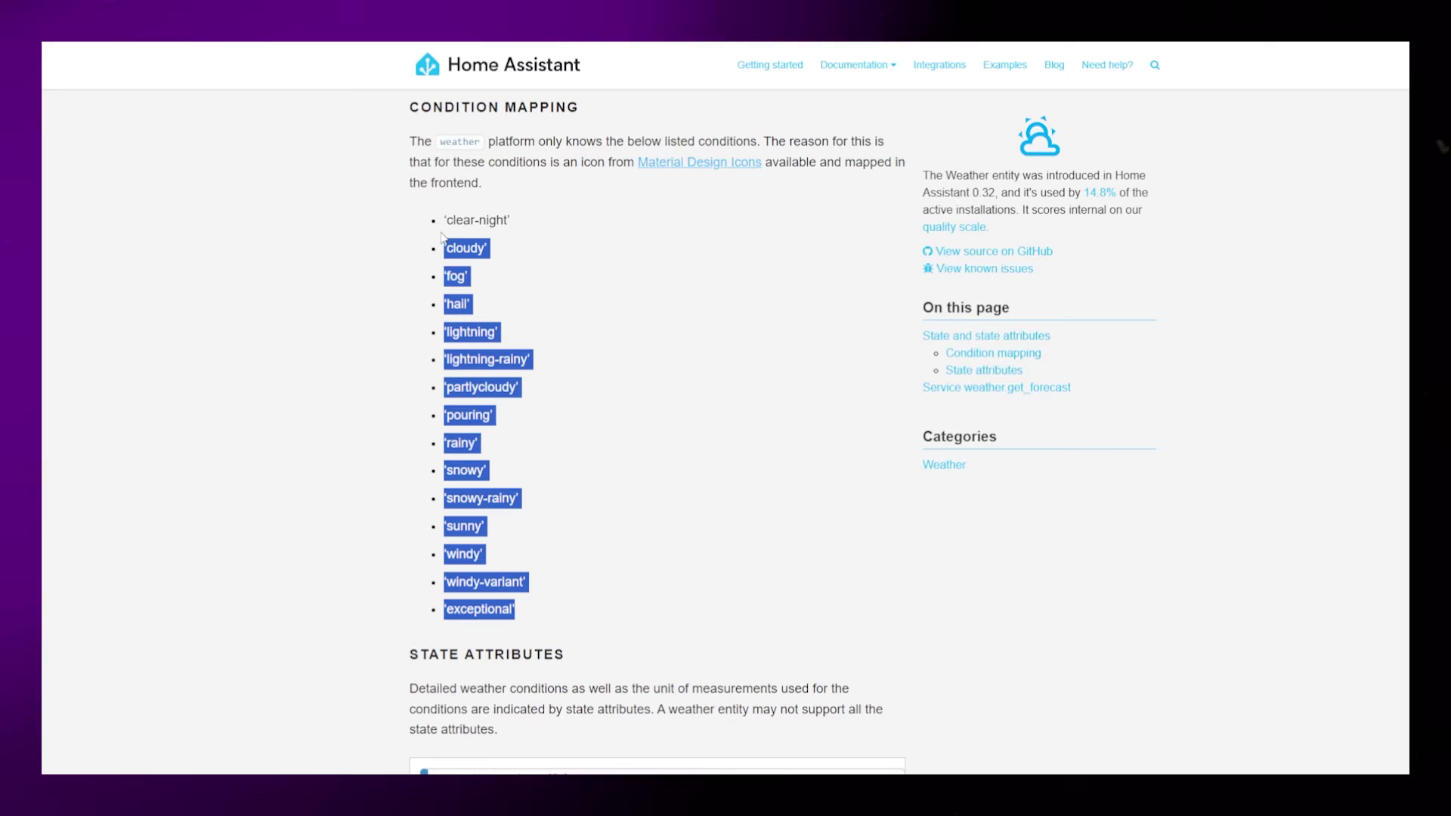
drag(442, 238, 438, 218)
click(492, 646)
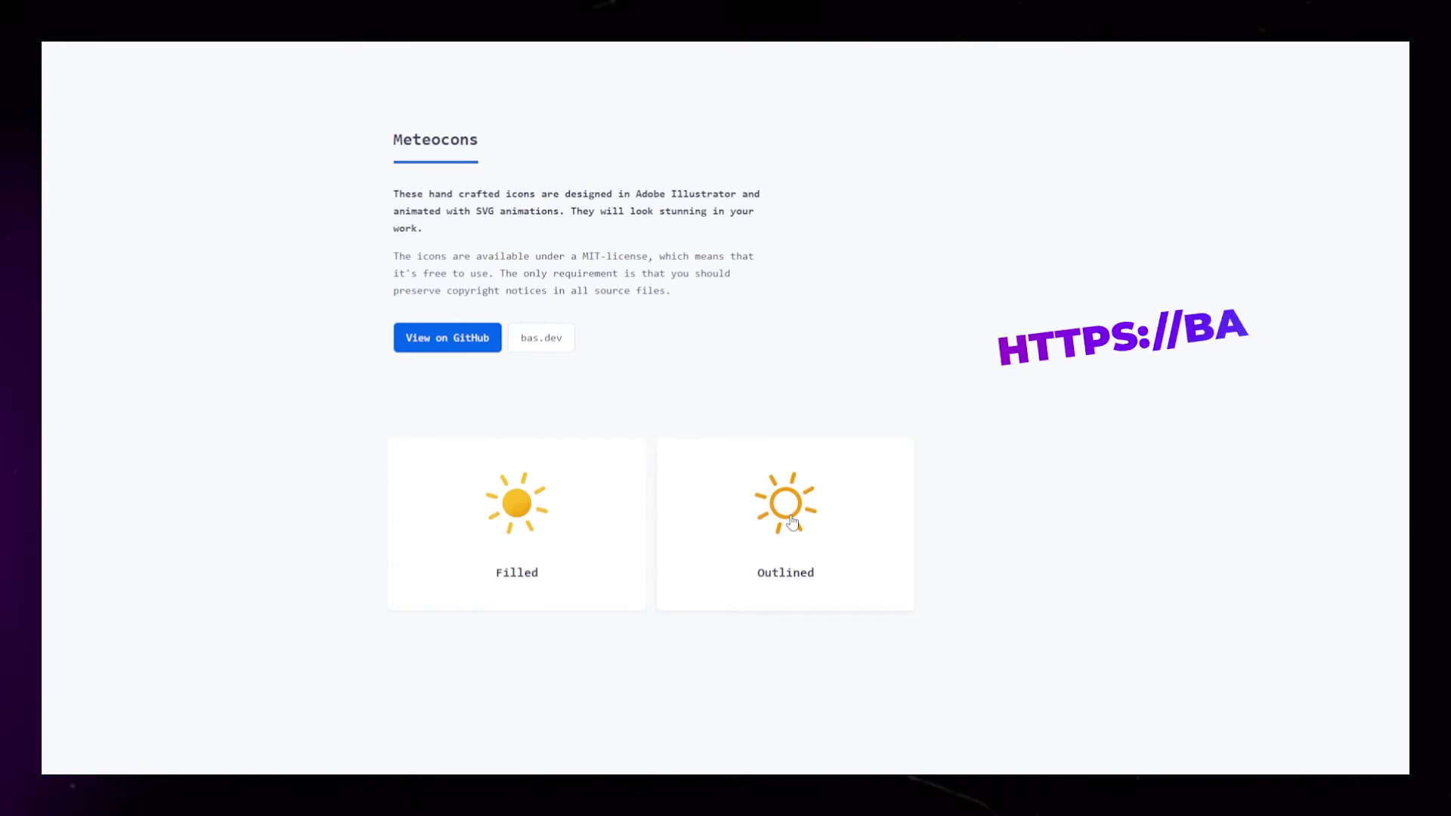
scroll(323, 503, down, 7)
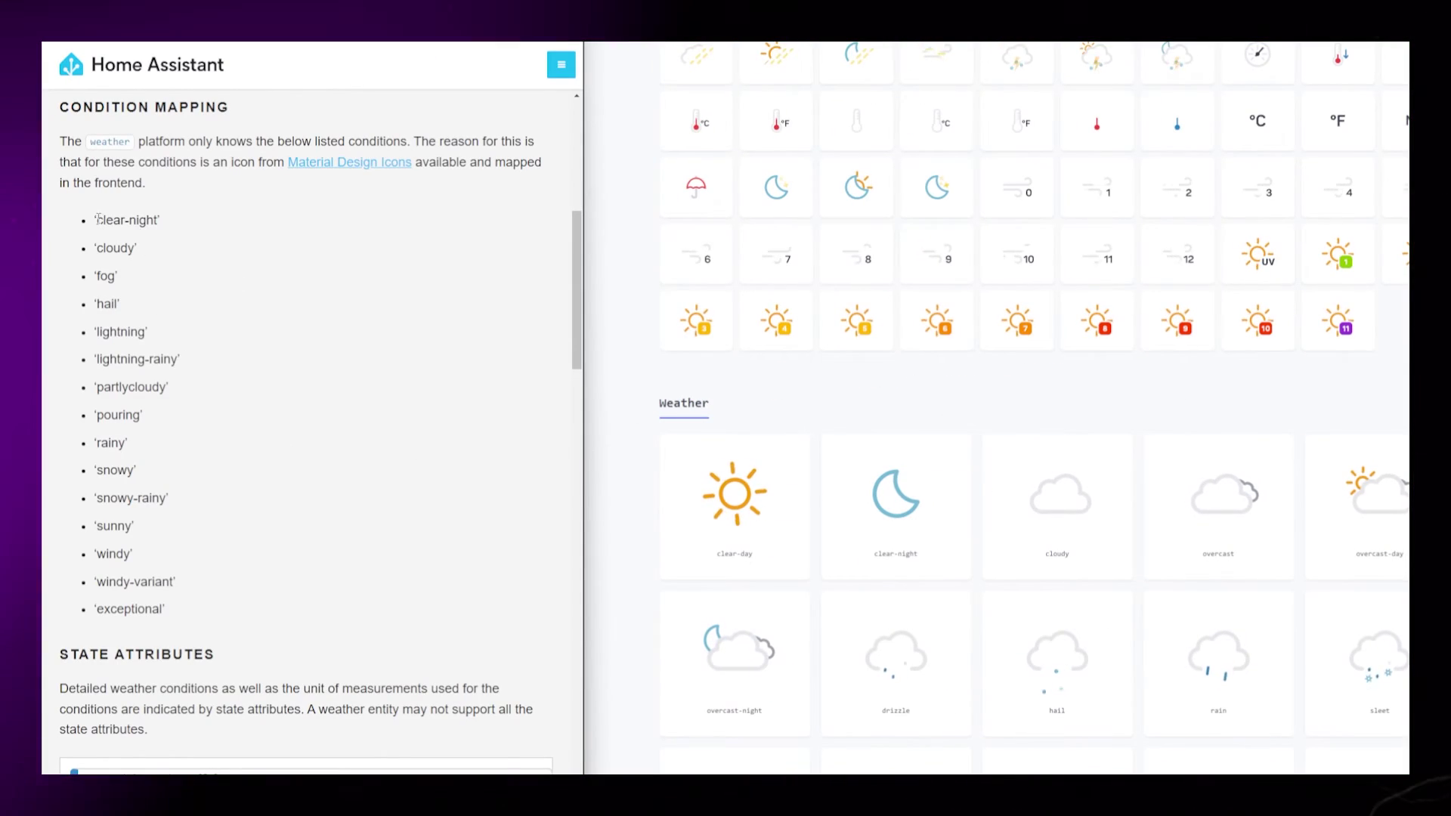
right_click(897, 502)
click(942, 537)
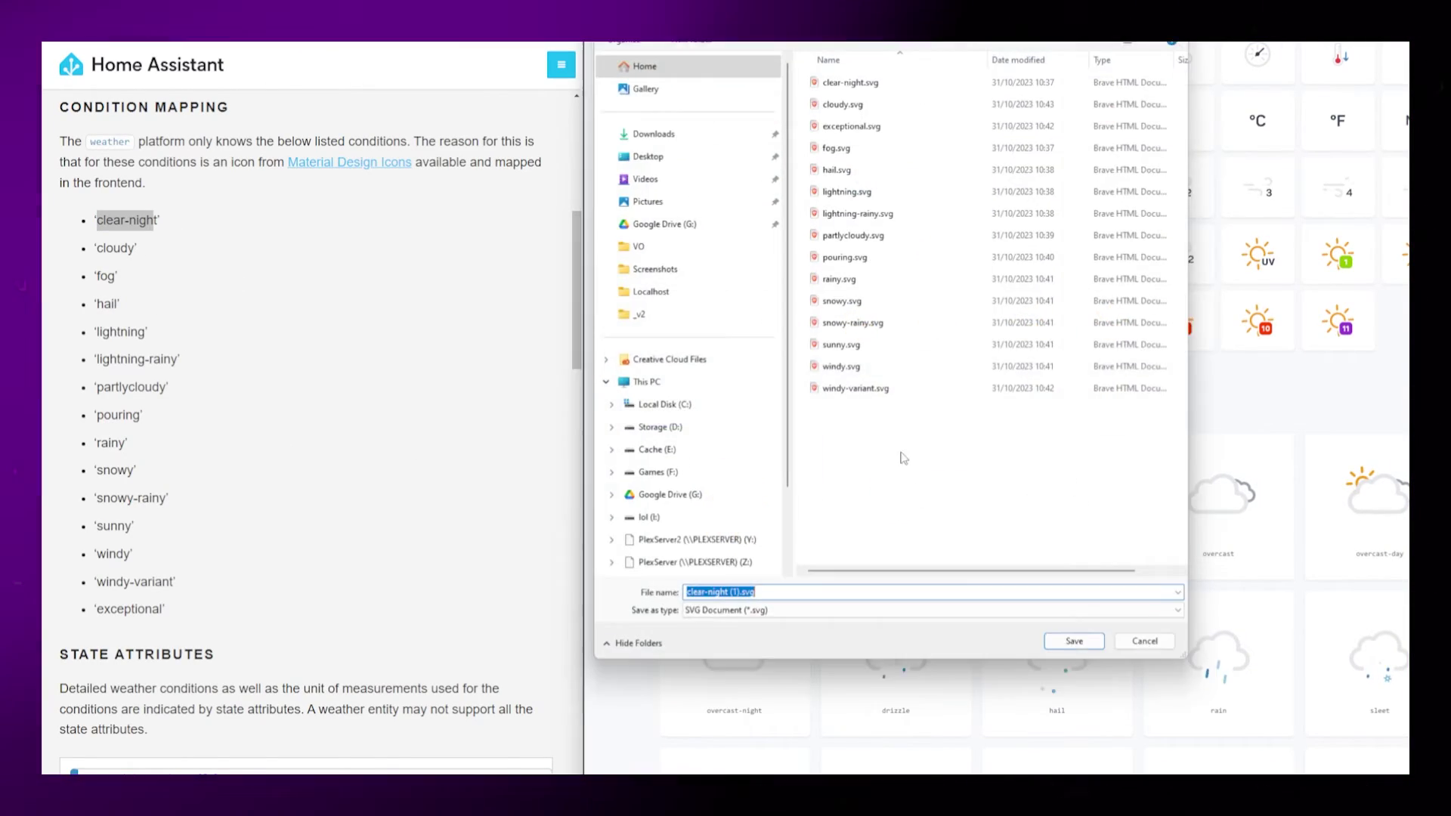
key(Escape)
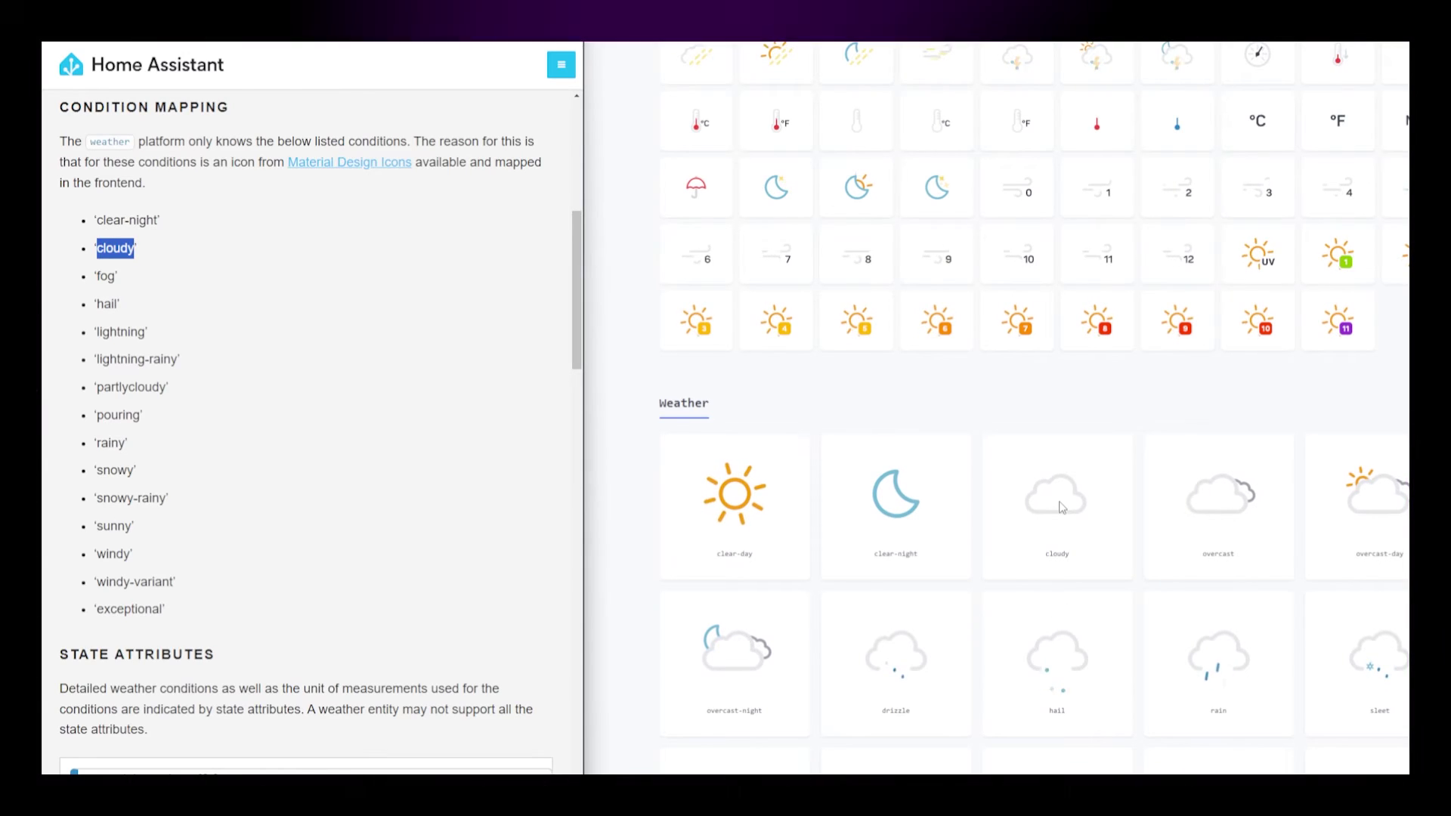
scroll(1061, 507, down, 1)
click(1346, 481)
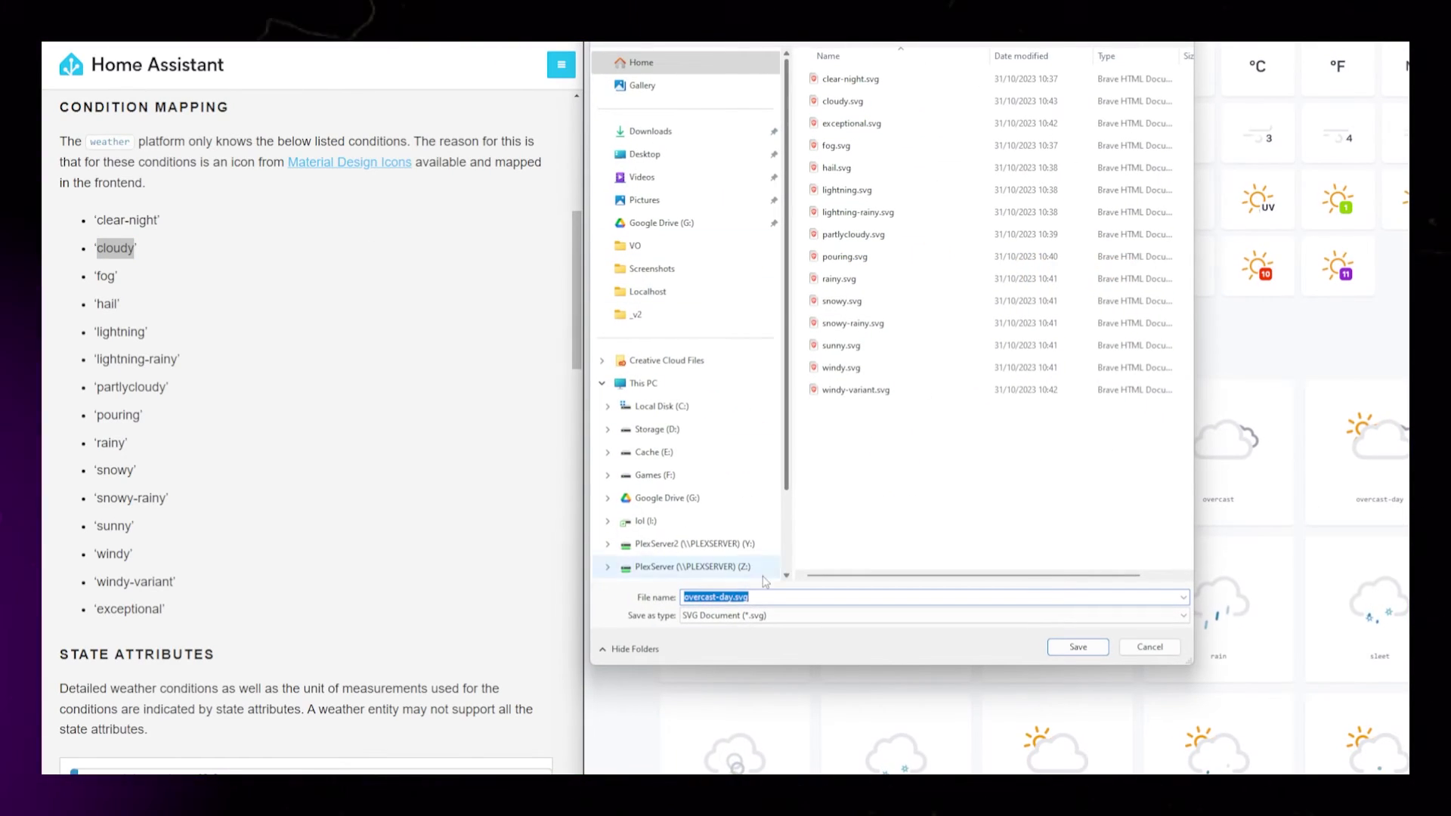
text(cloudy)
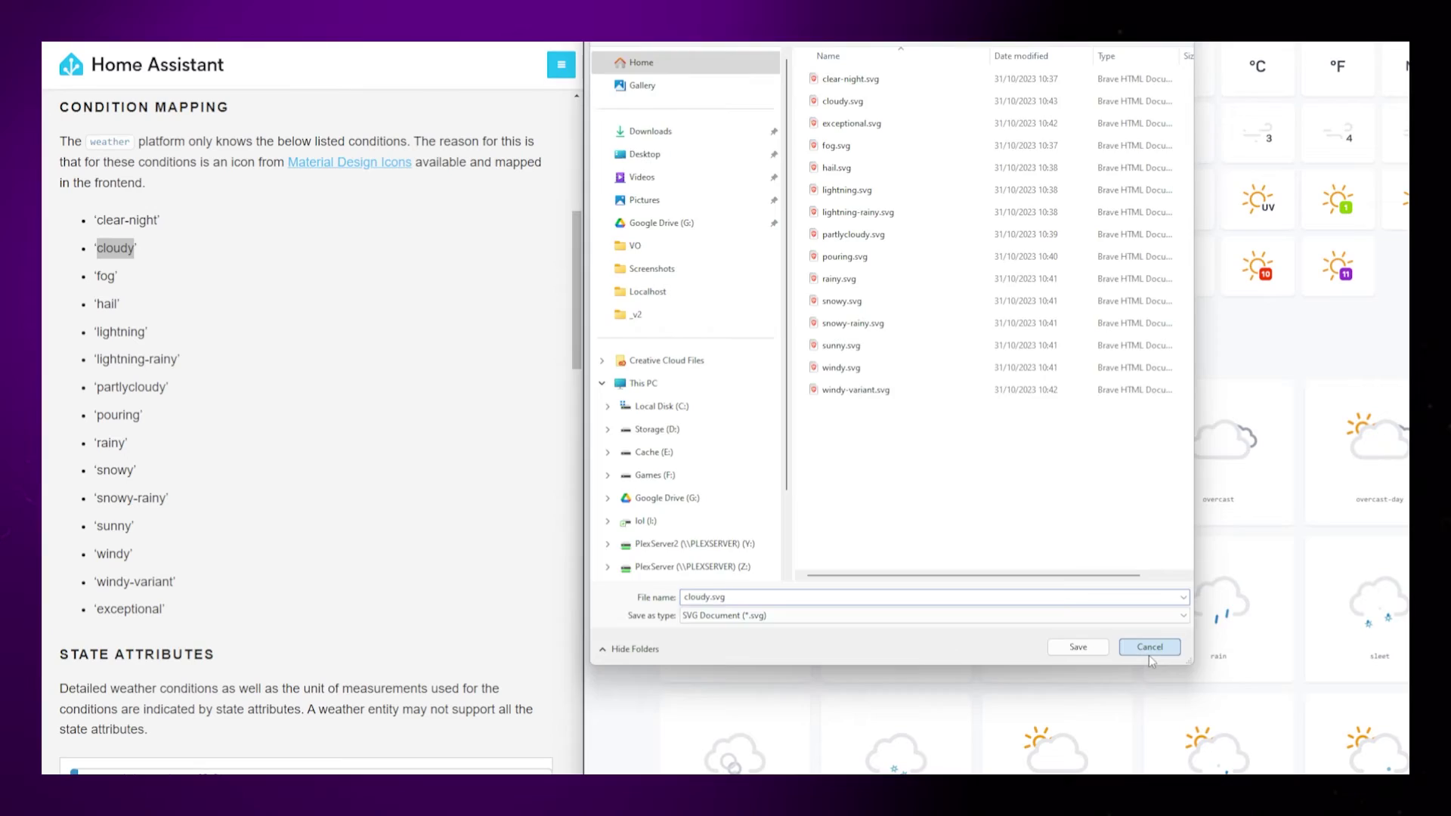
click(1150, 650)
Switch to File Explorer at the Desktop icons/_v2 folder and select all the weather SVG files.
key(alt+Tab)
drag(687, 130, 871, 87)
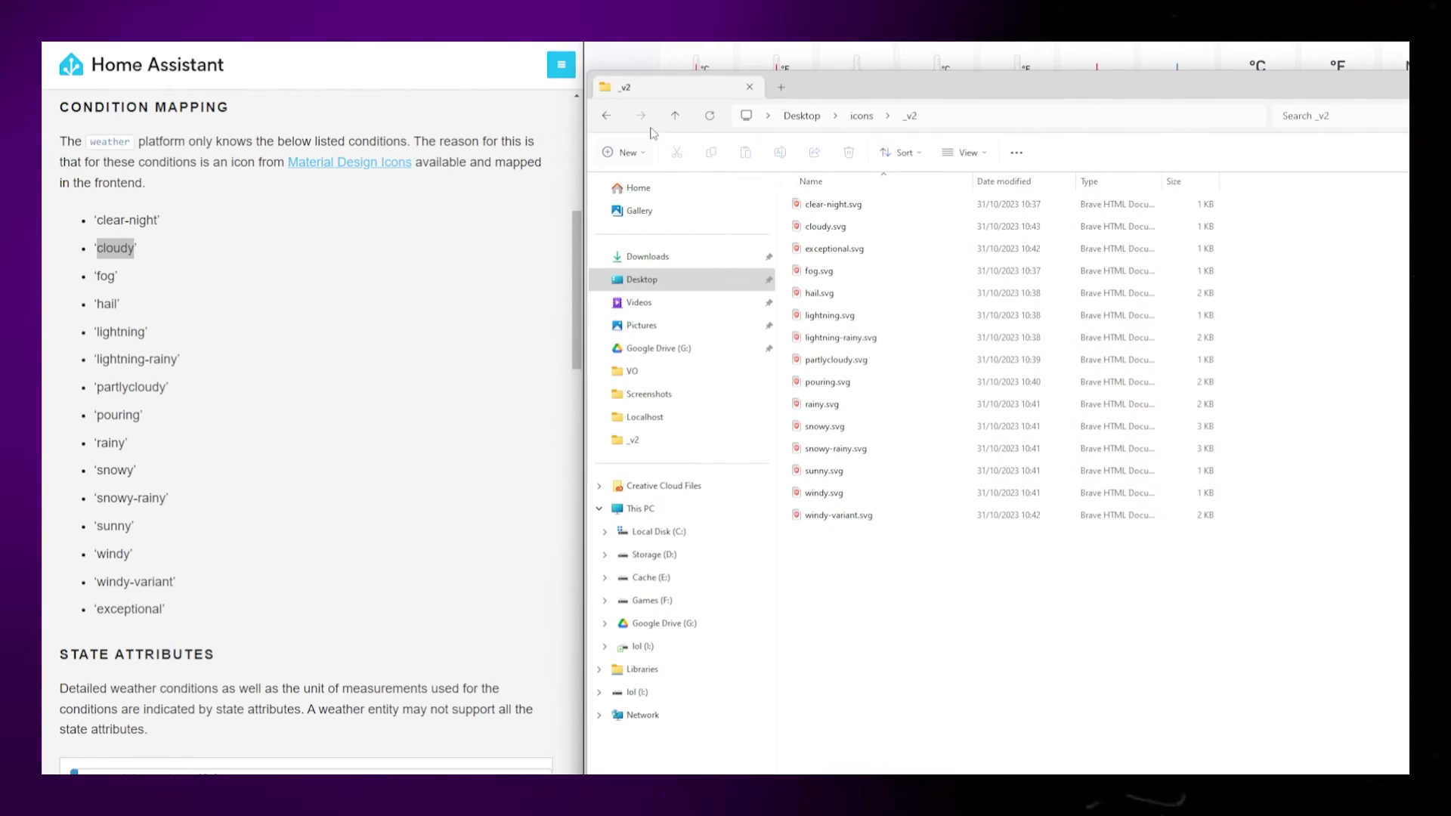
drag(593, 113, 768, 113)
drag(971, 89, 906, 88)
drag(1285, 582, 929, 198)
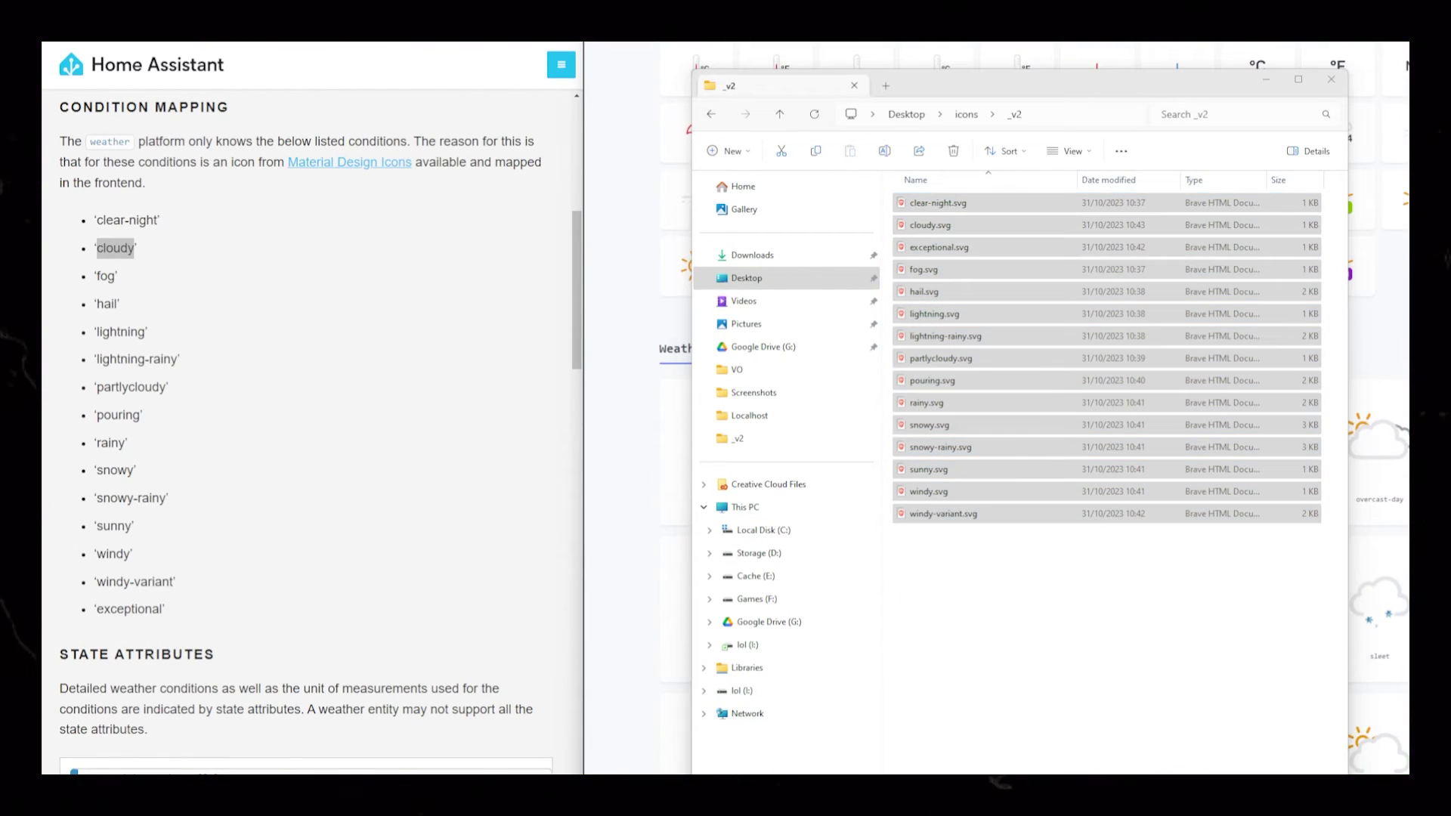
Open the animated2 folder under www/ic/weather_icons in the Home Assistant config share to check its icon files and path.
drag(42, 86, 394, 67)
click(420, 97)
click(349, 452)
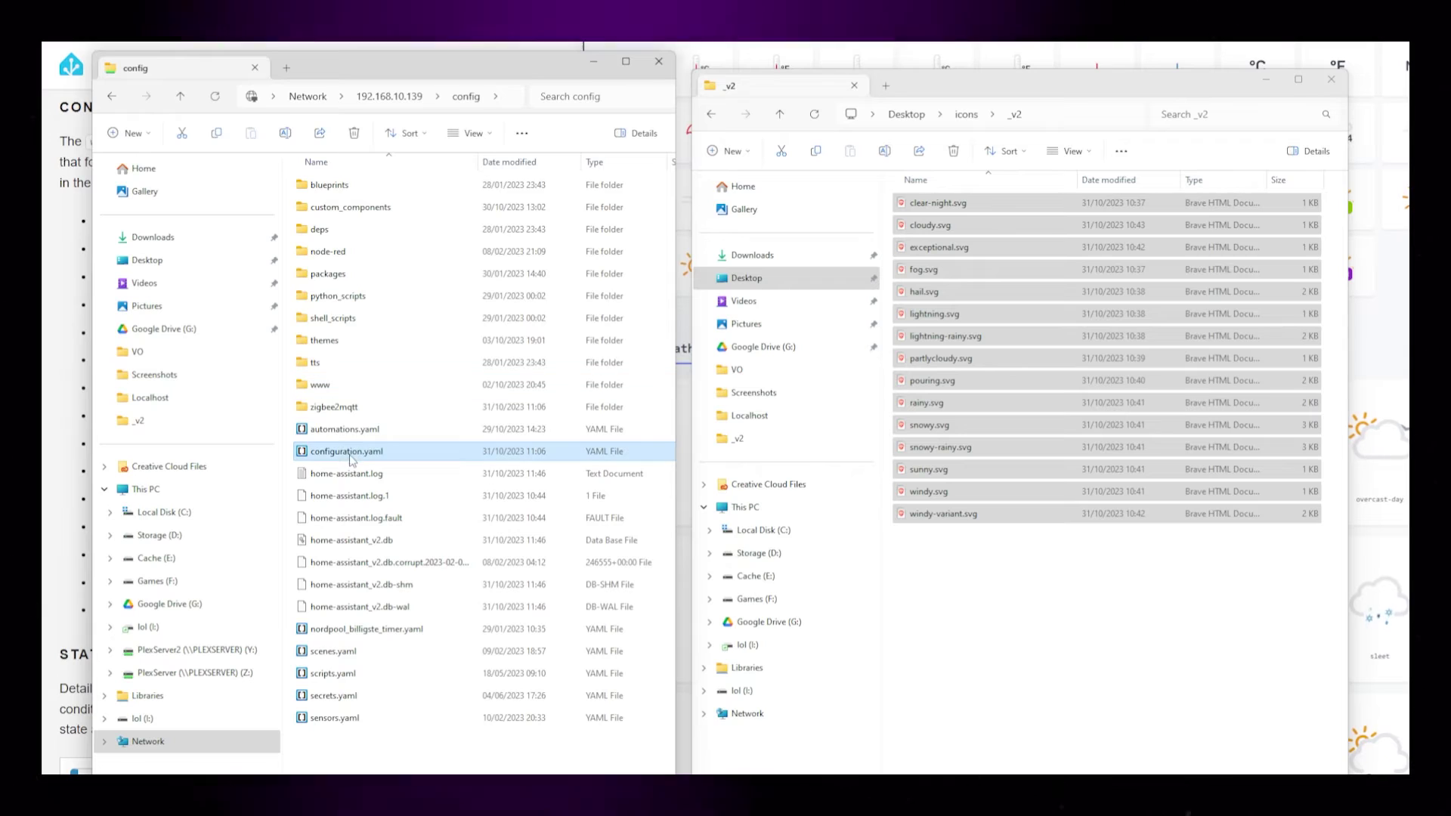
double_click(320, 385)
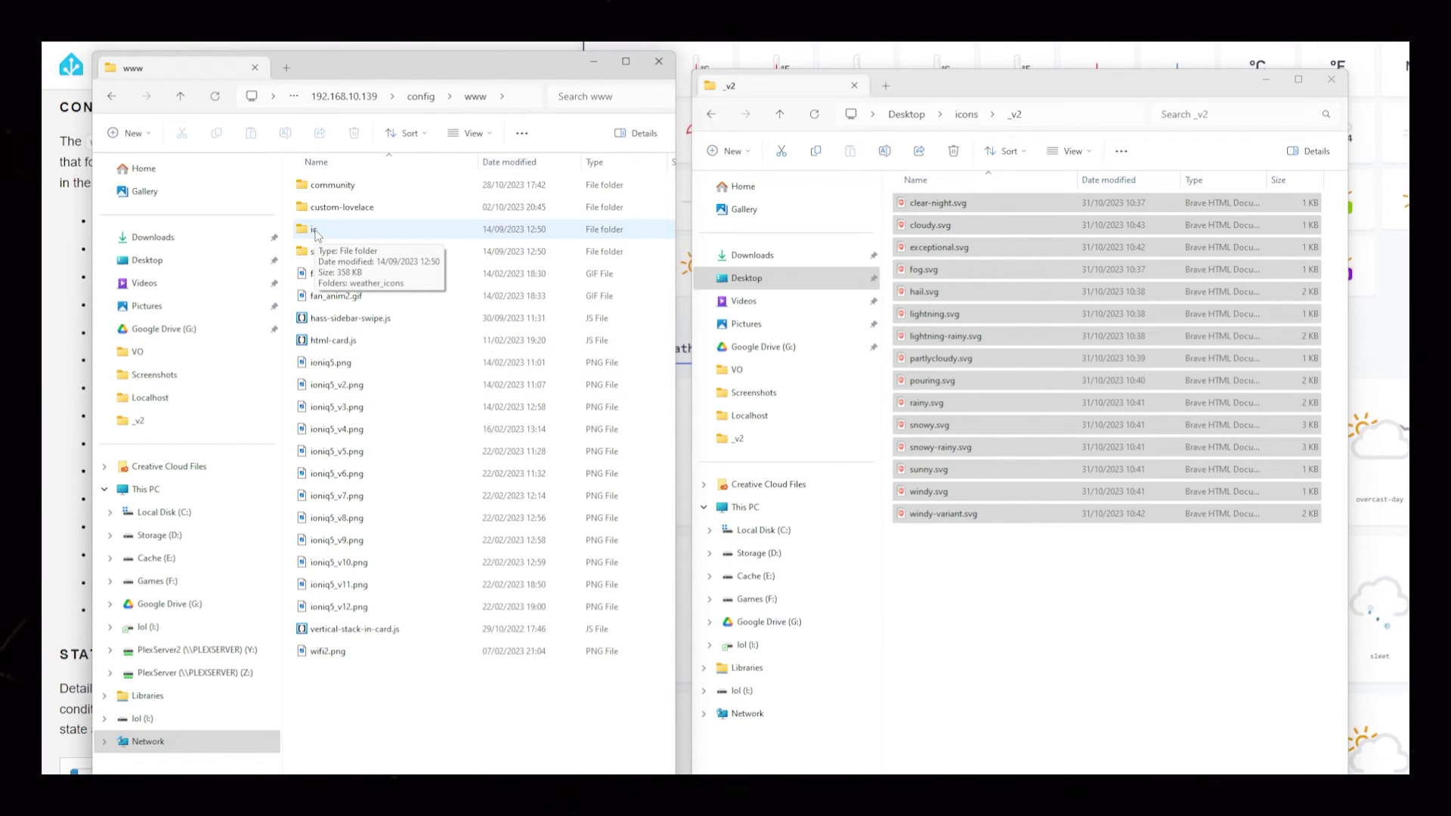
double_click(316, 230)
double_click(333, 184)
double_click(336, 206)
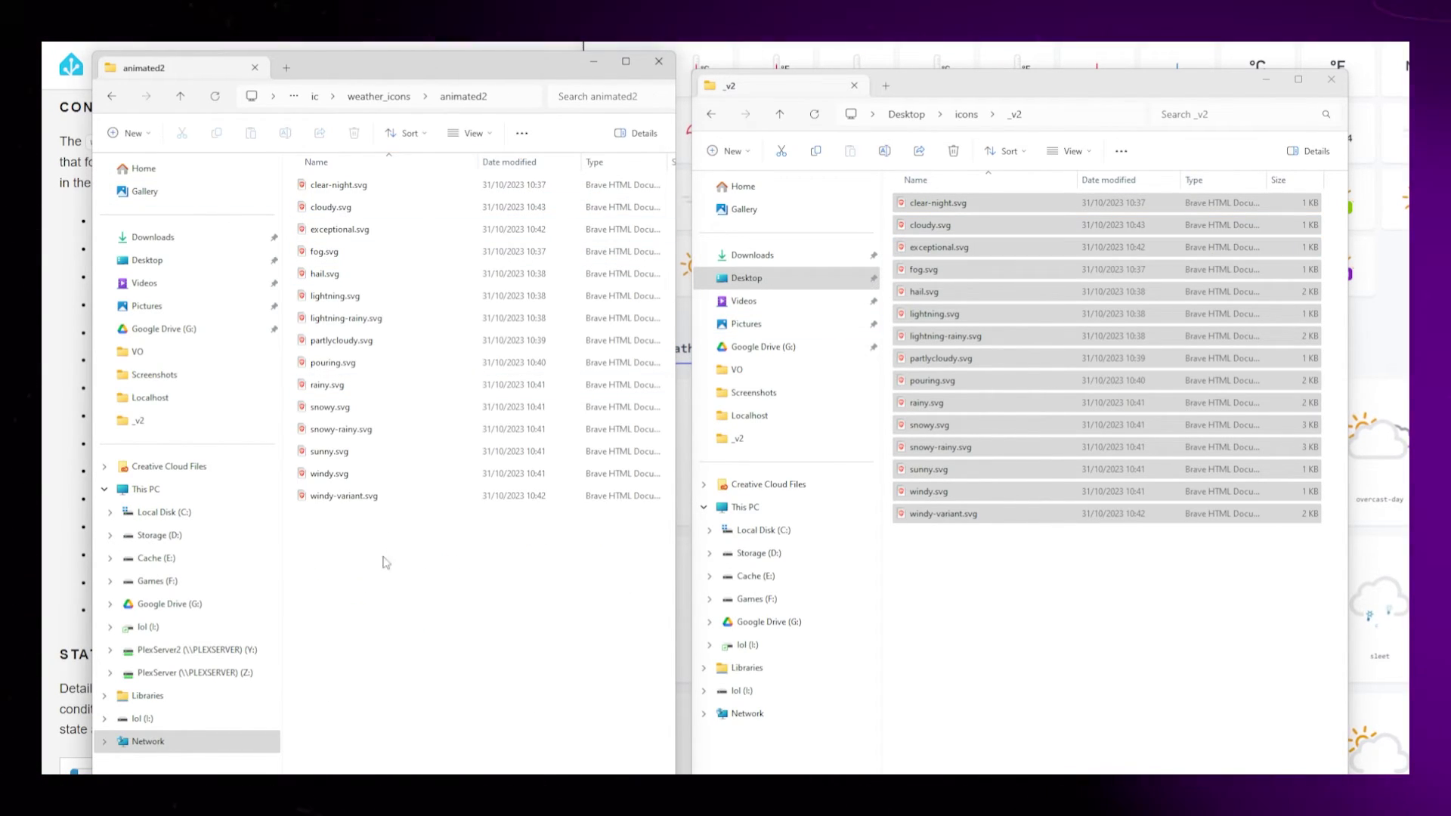
click(446, 96)
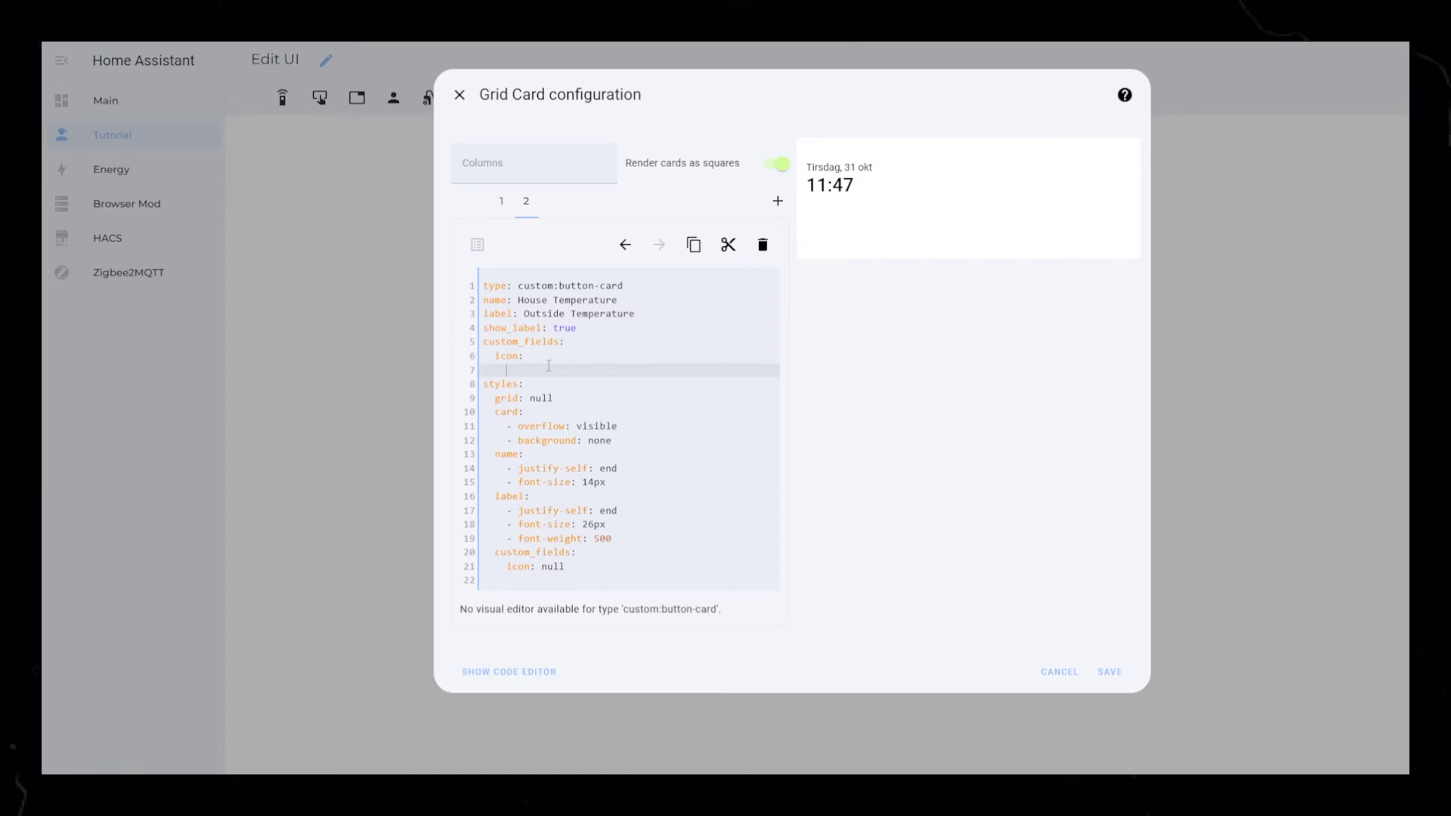
Fill the icon custom field with a template returning the weather state's SVG from /local/ic/weather_icons/animated2/ at width 50 and height 50.
click(558, 356)
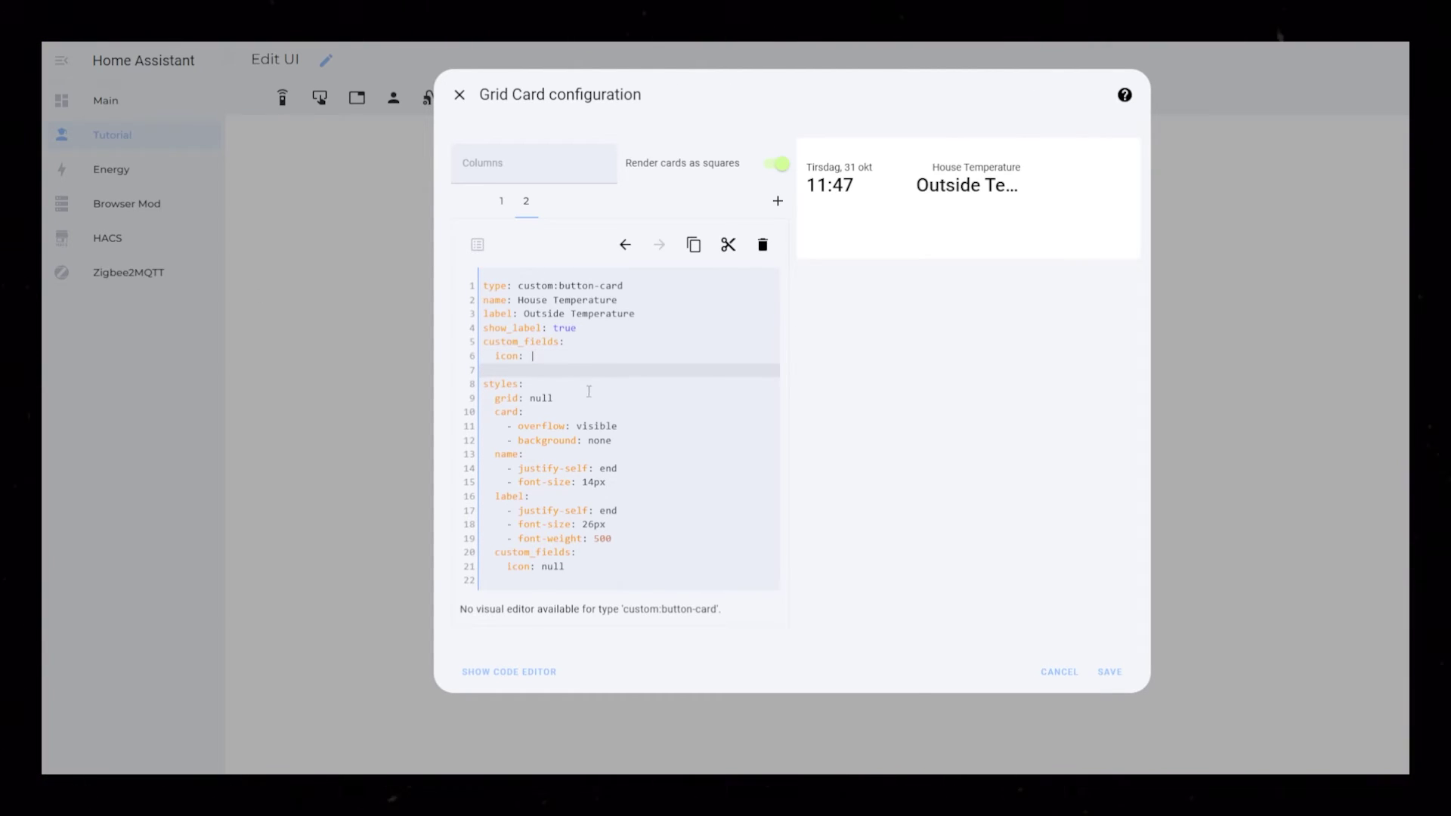
key(ctrl+v)
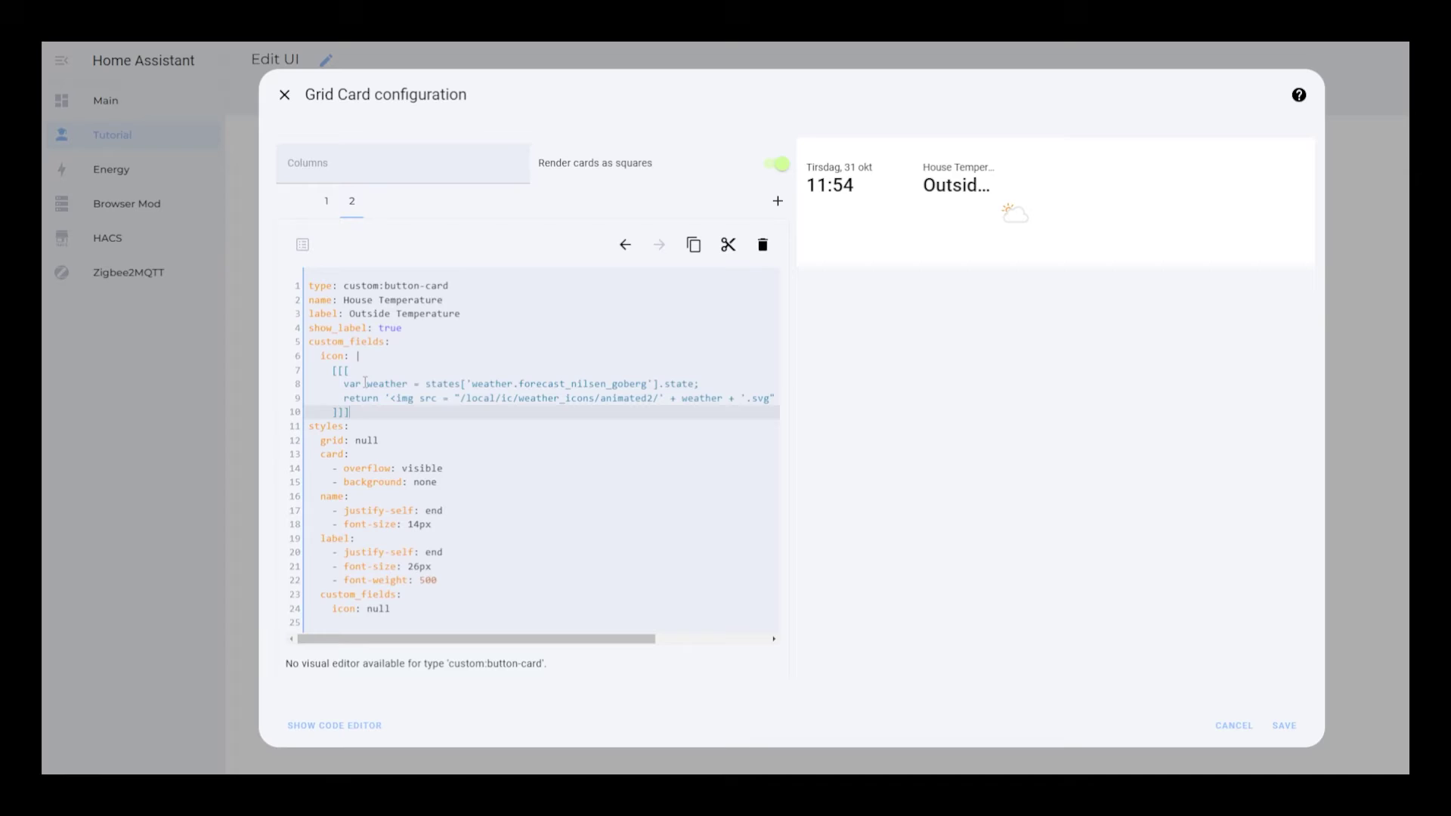
Examine the icon template's weather variable, the forecast entity's state, the image path and the matching .svg file names in animated2.
drag(374, 384, 406, 387)
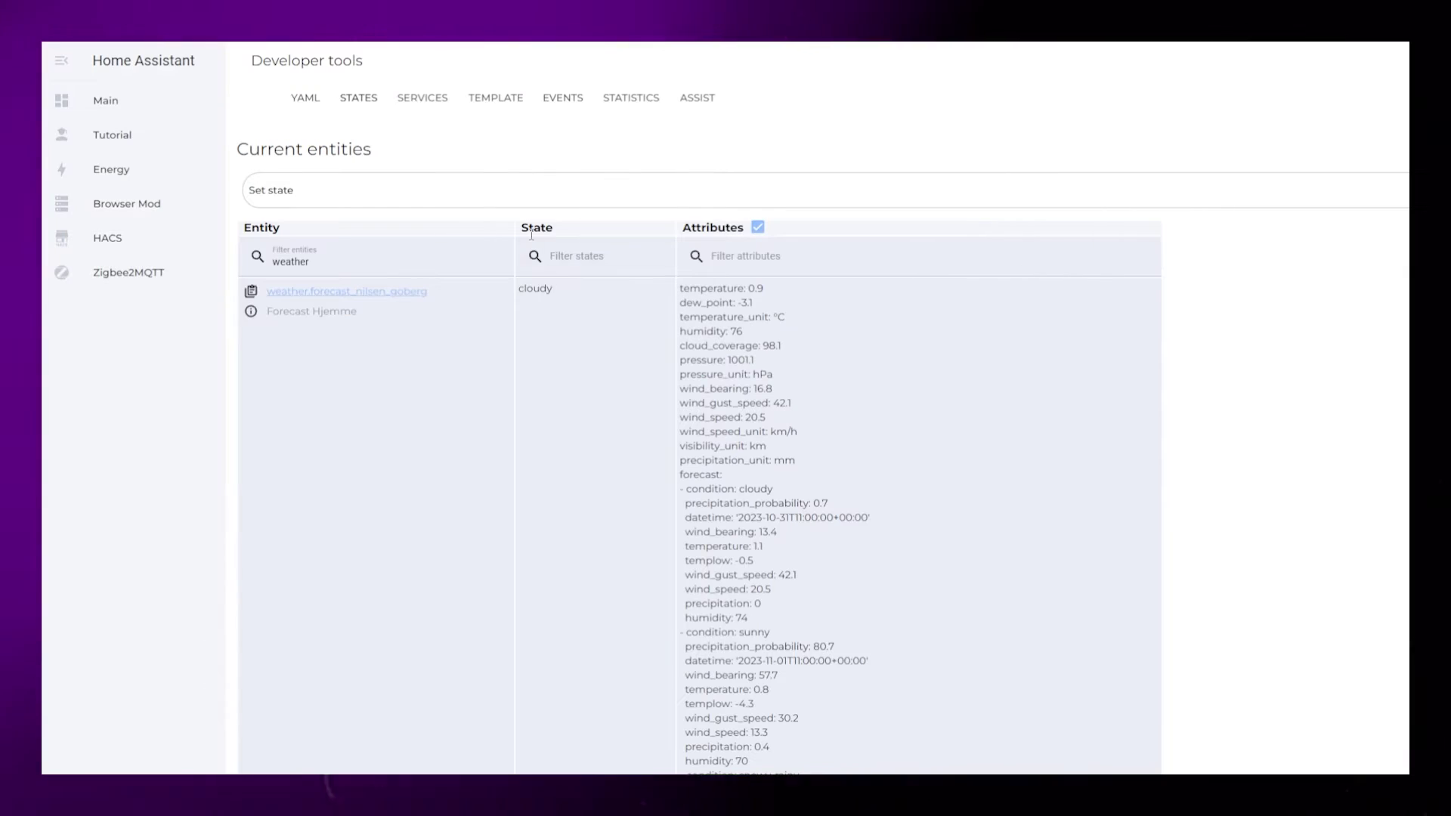
drag(268, 311, 527, 273)
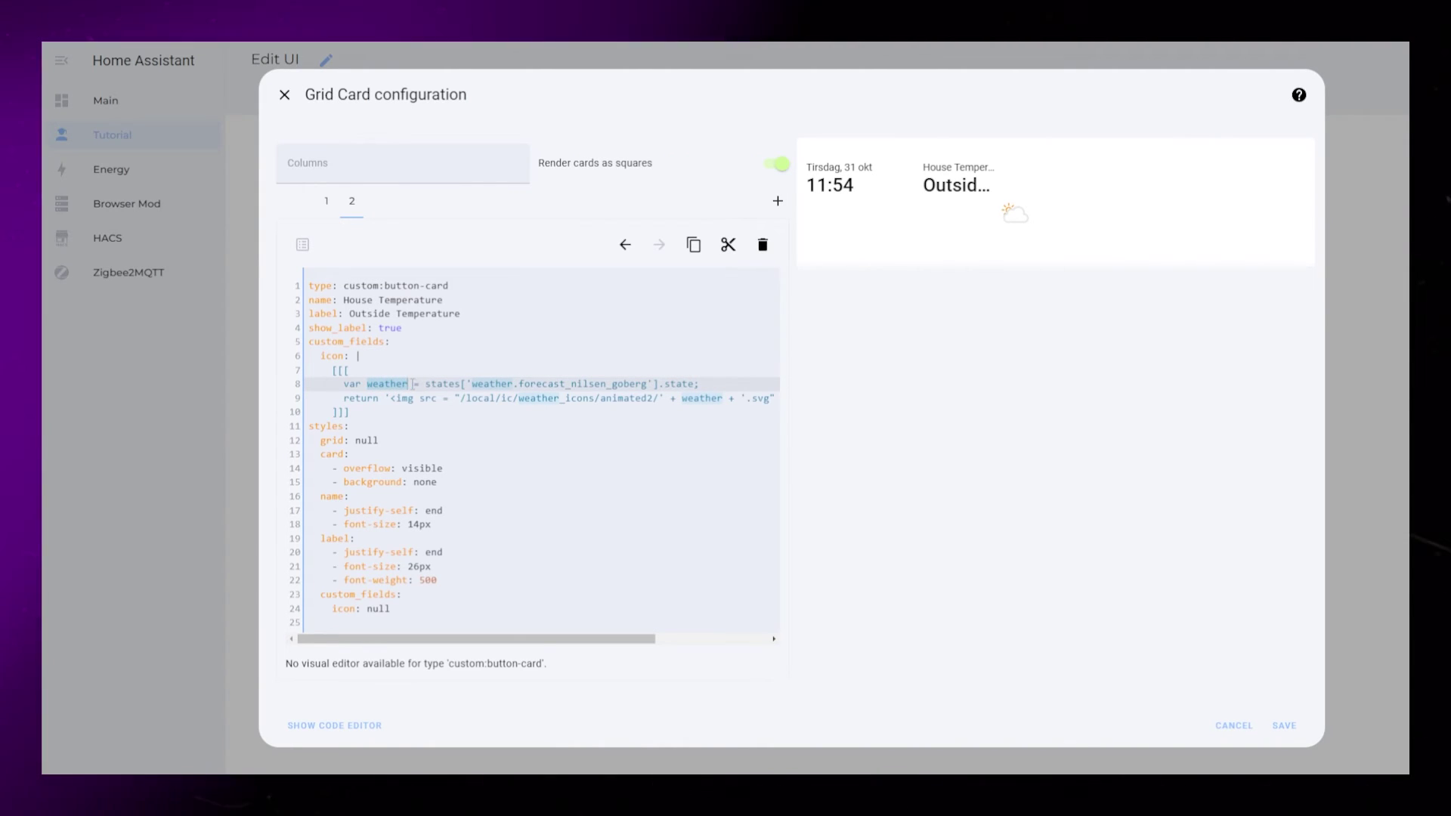
drag(470, 399, 549, 399)
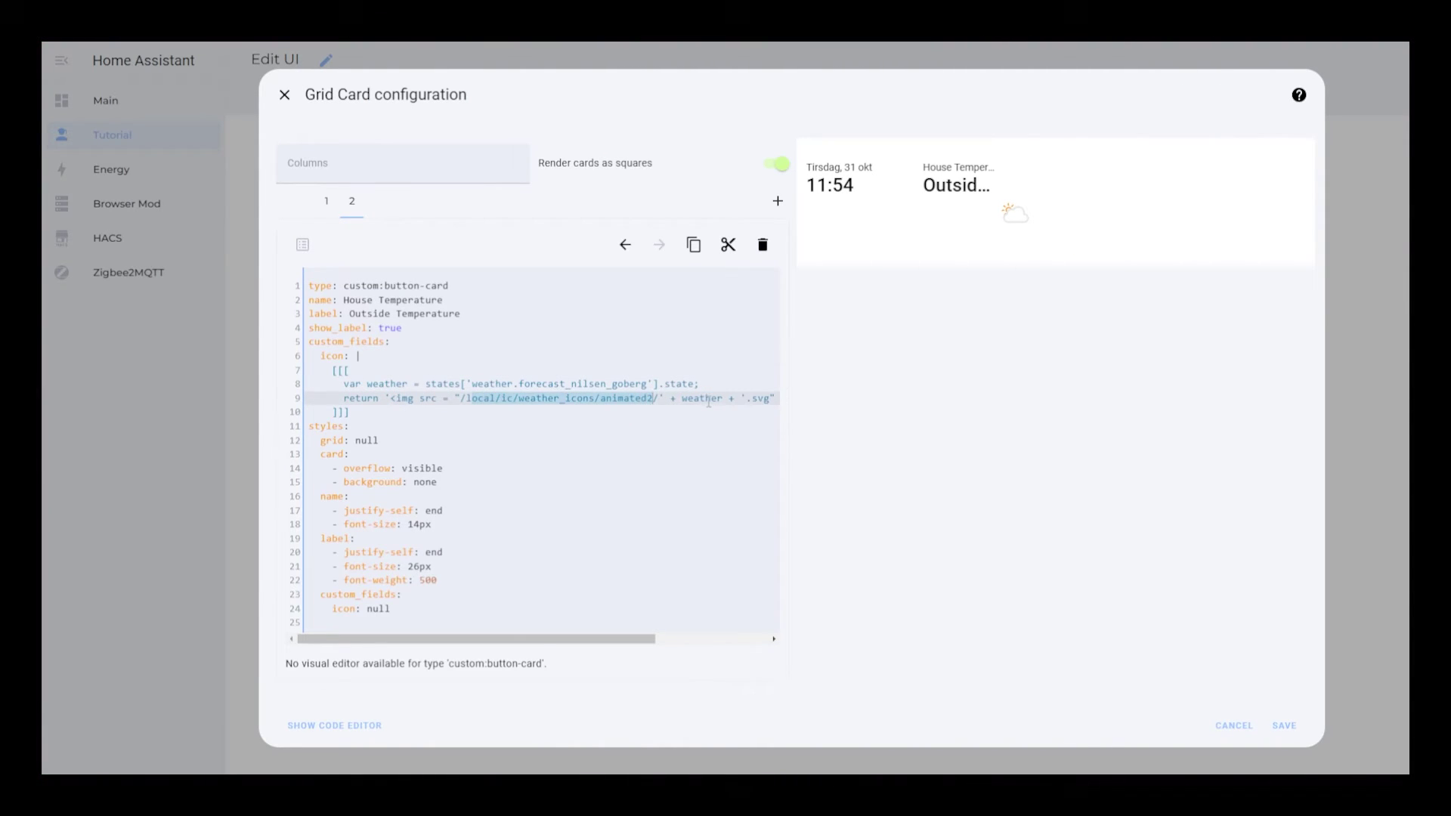
double_click(701, 398)
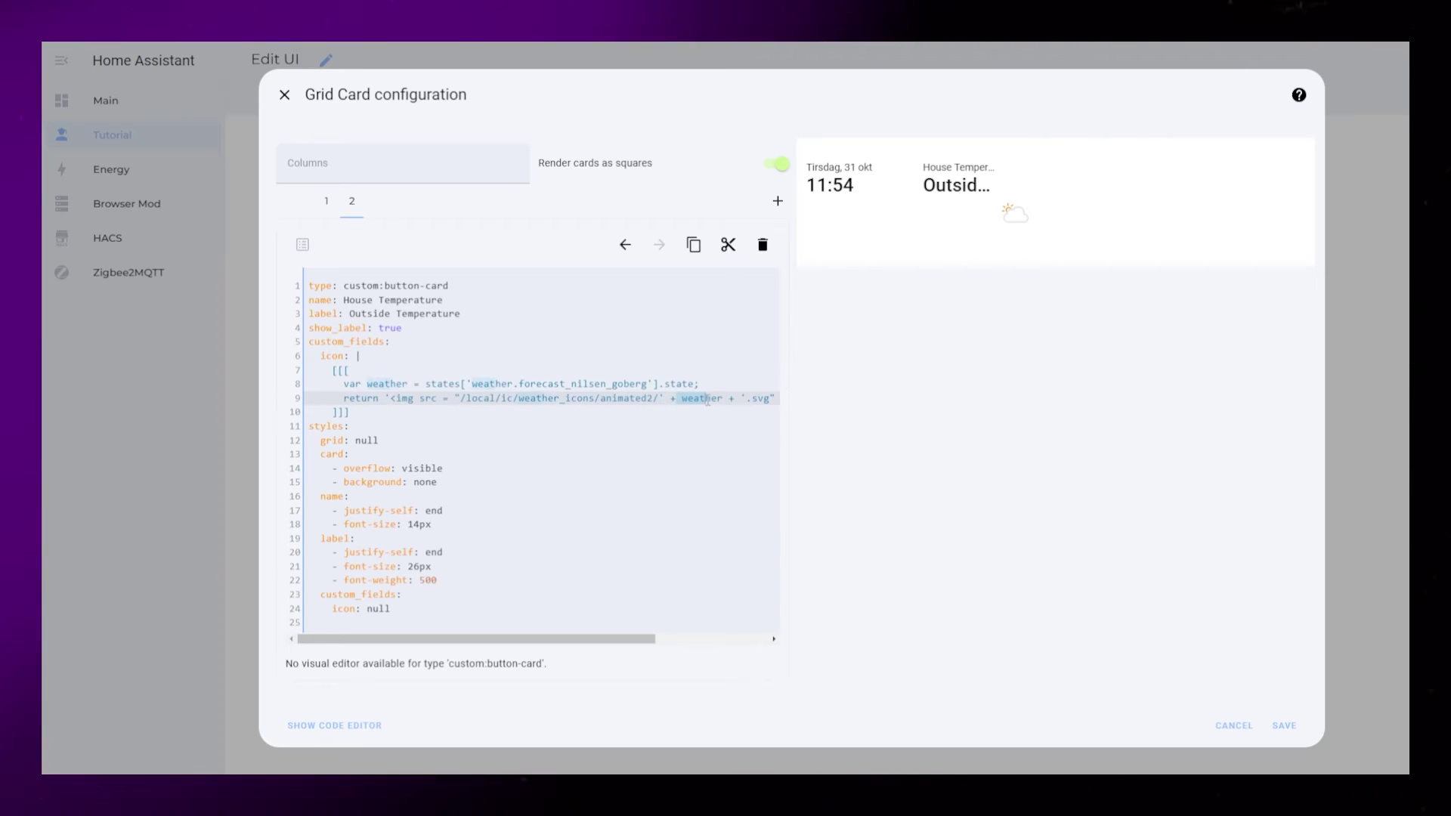
drag(578, 637, 677, 636)
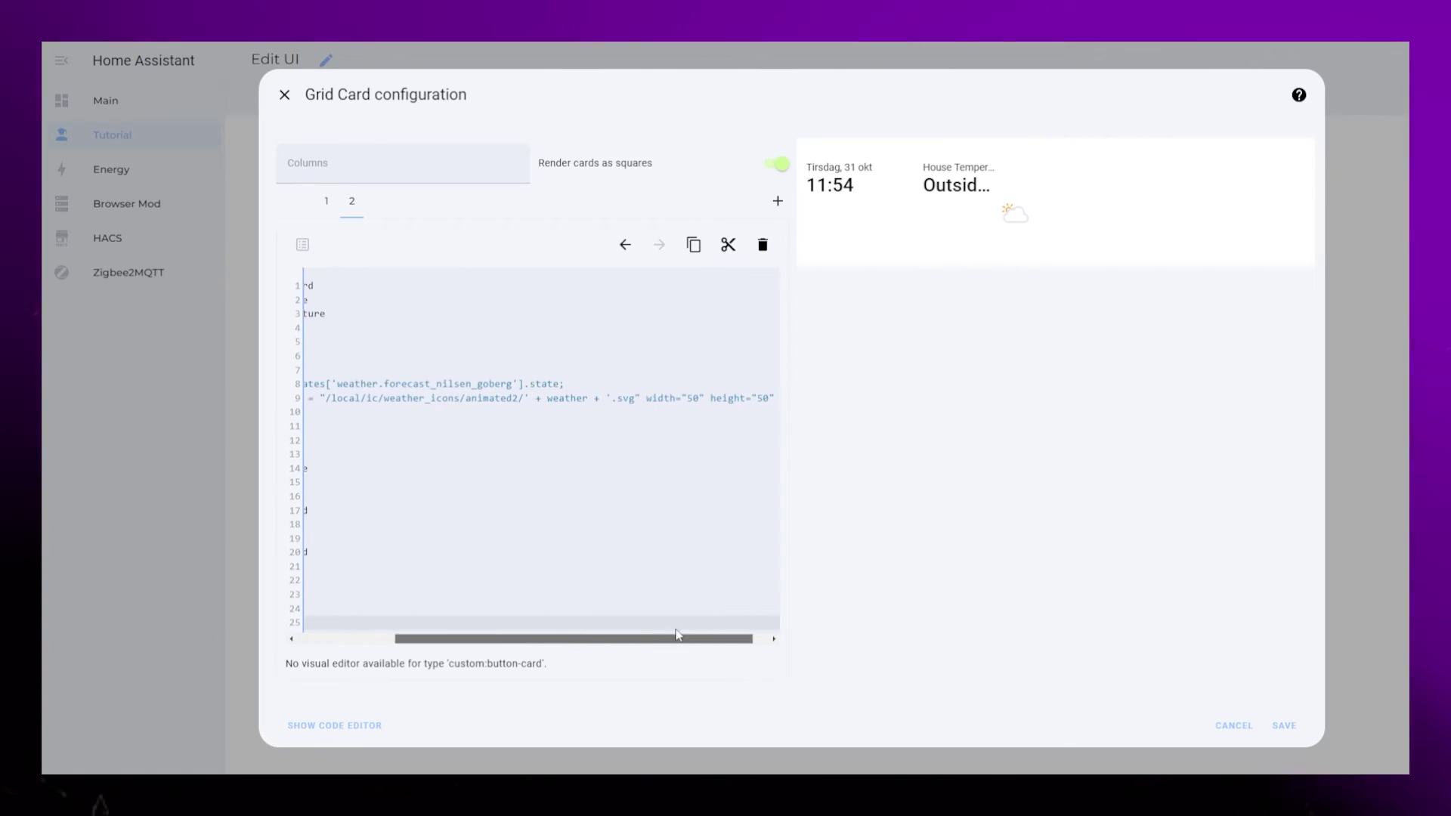
drag(605, 398, 634, 398)
key(alt+Tab)
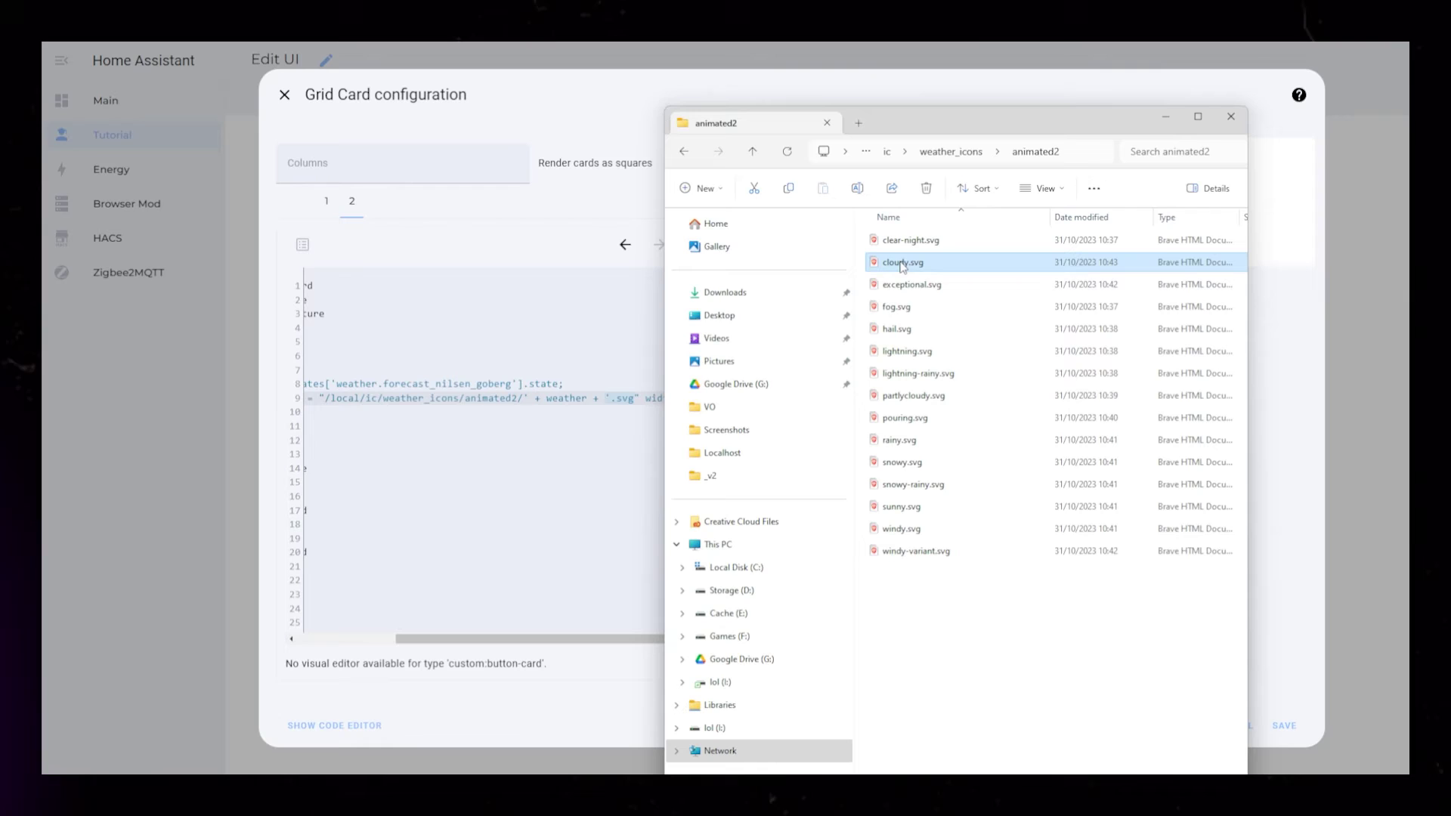
key(alt+Tab)
Add grid-template-areas: '"icon n" "icon l"' under the second card's grid styles.
drag(570, 638, 472, 638)
click(390, 438)
key(Return)
text(- grid-)
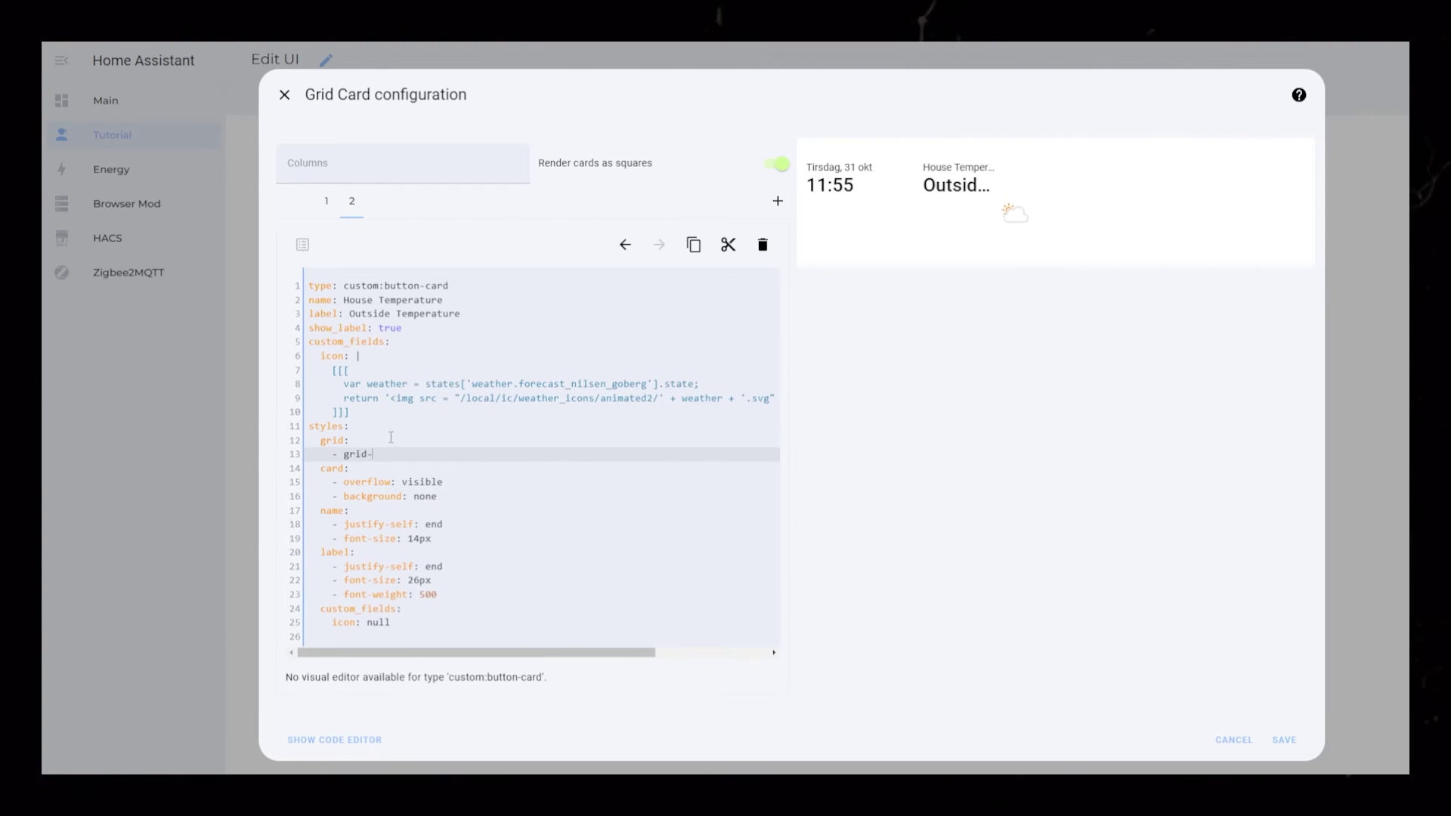
text(template-areas: '""')
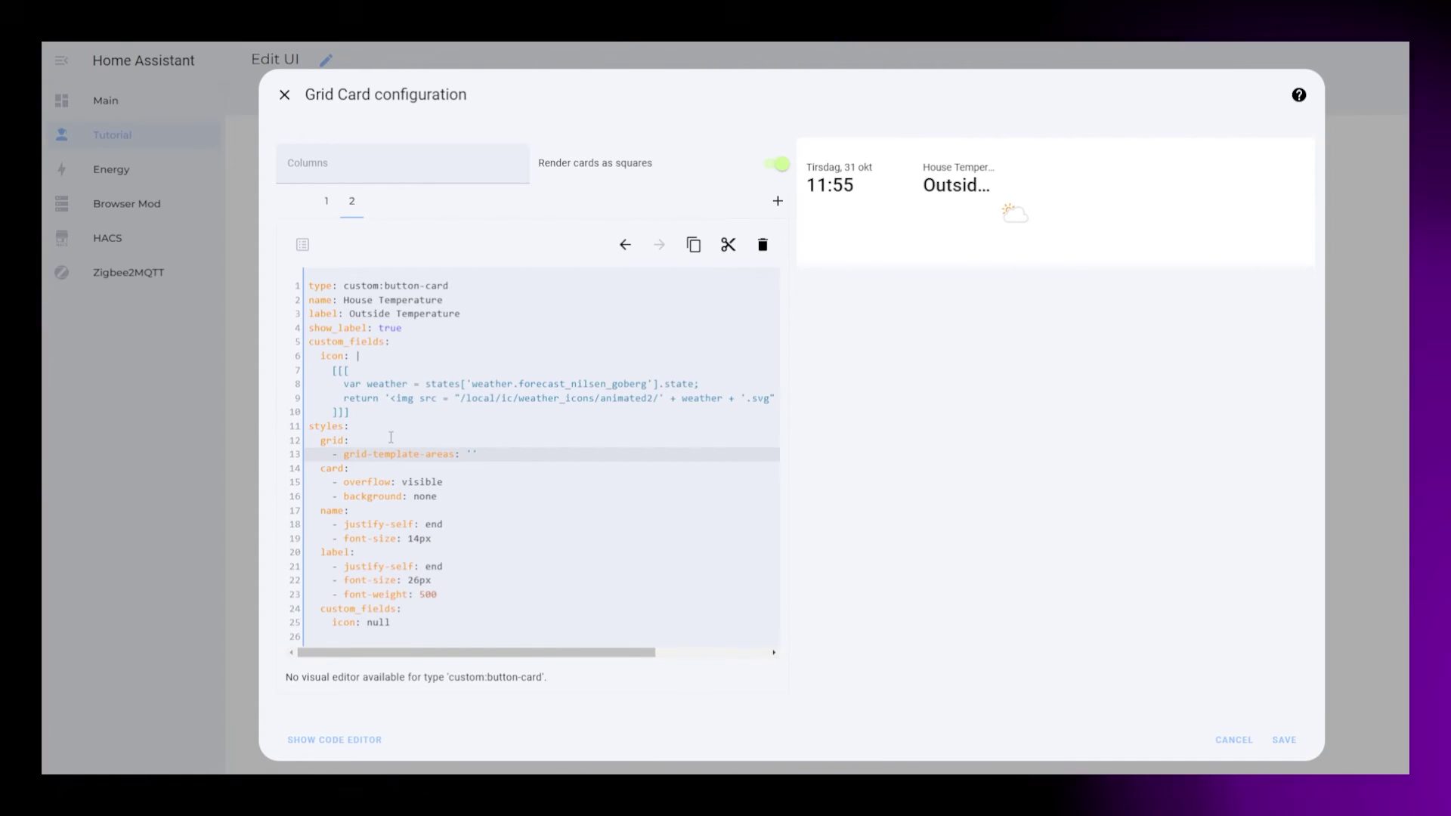
text(icon n)
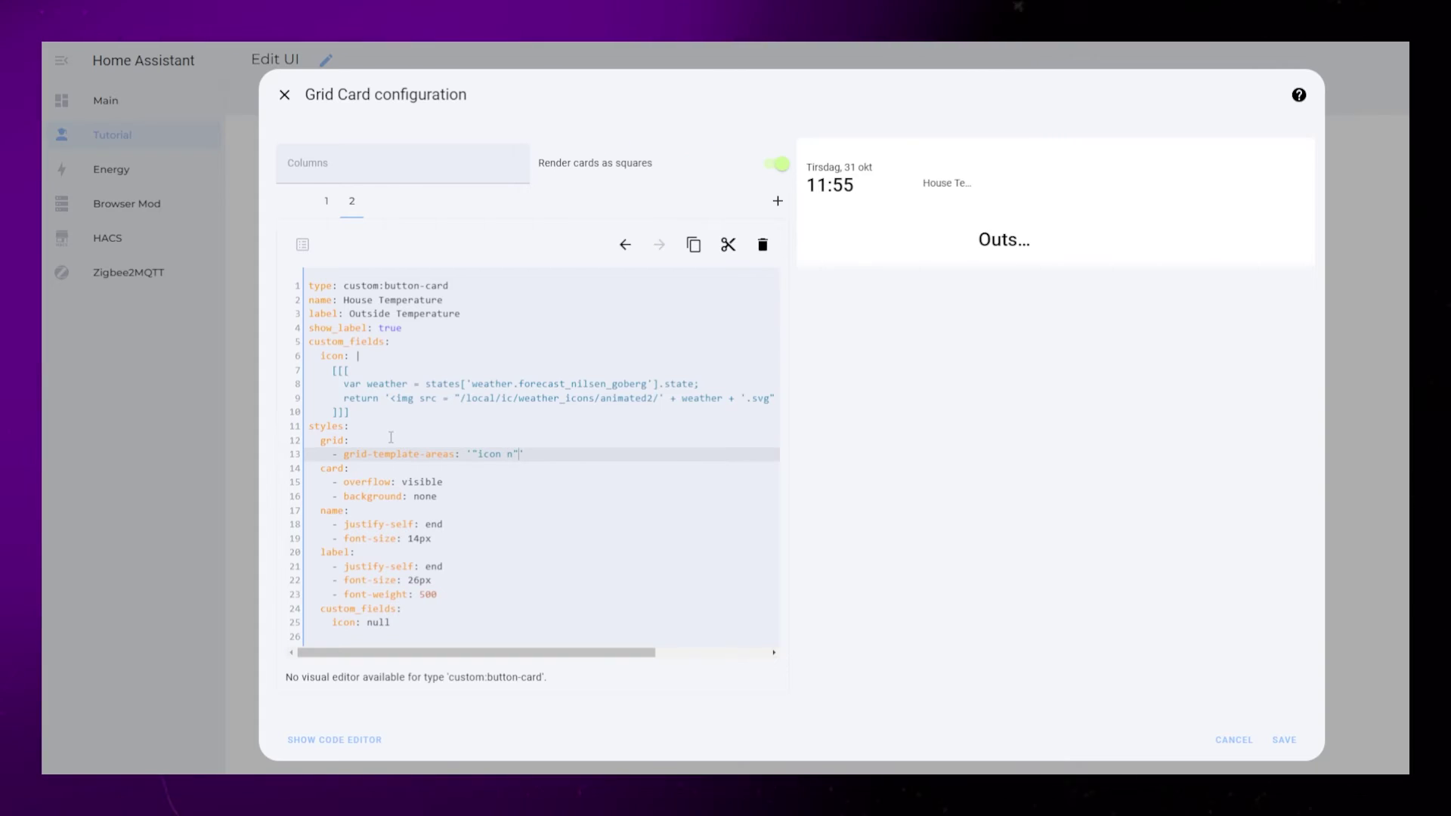
text( icon)
key(BackSpace)
key(BackSpace)
key(BackSpace)
key(BackSpace)
text("icon l")
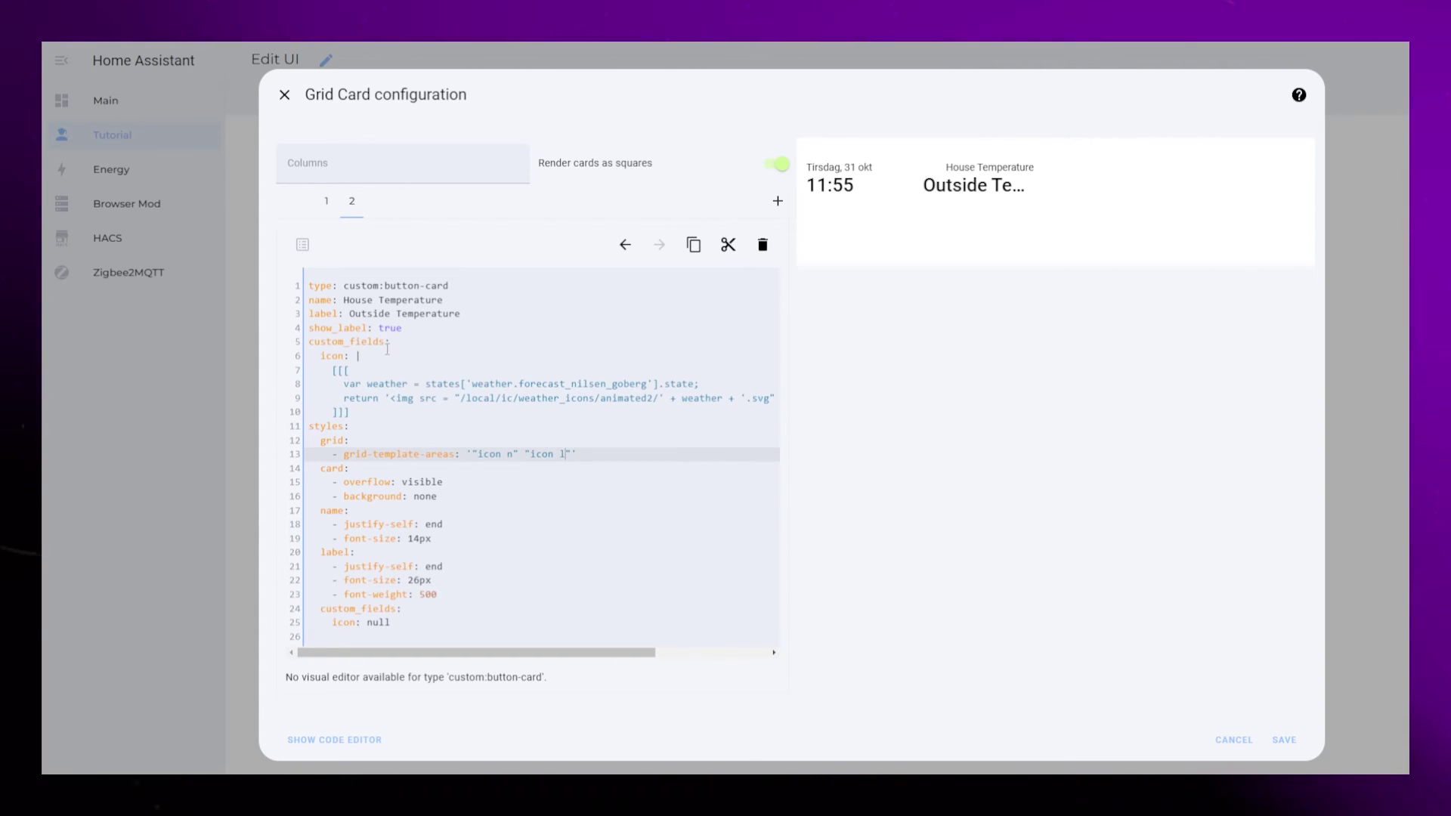
Template the second card's label as the forecast entity's temperature attribute with a 0.6em °C span and its name as sensor.gjennomsnitt_temp's state plus "°C".
click(465, 314)
click(484, 300)
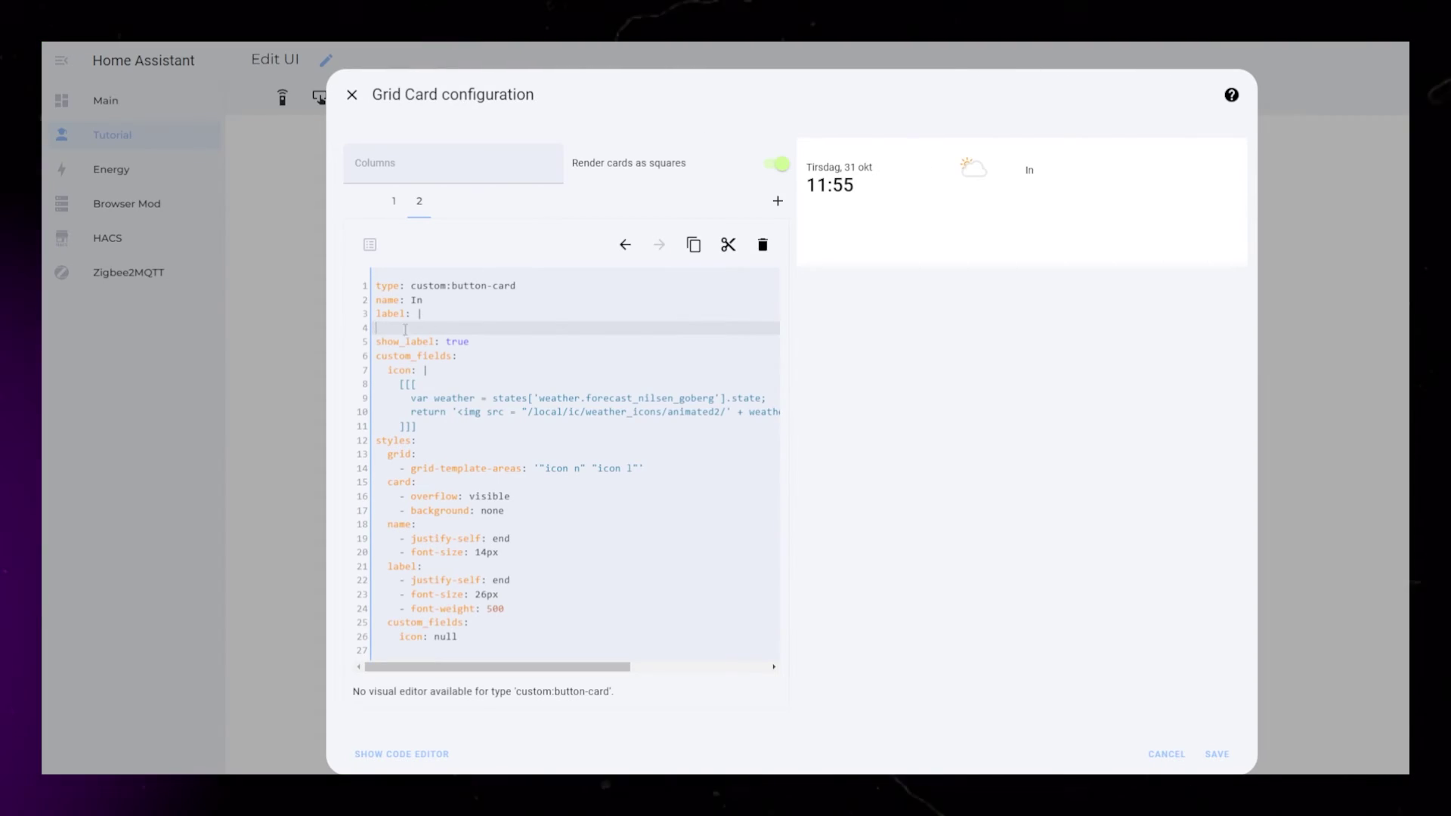
drag(684, 342, 777, 328)
key(shift+Tab)
key(shift+Tab)
click(670, 342)
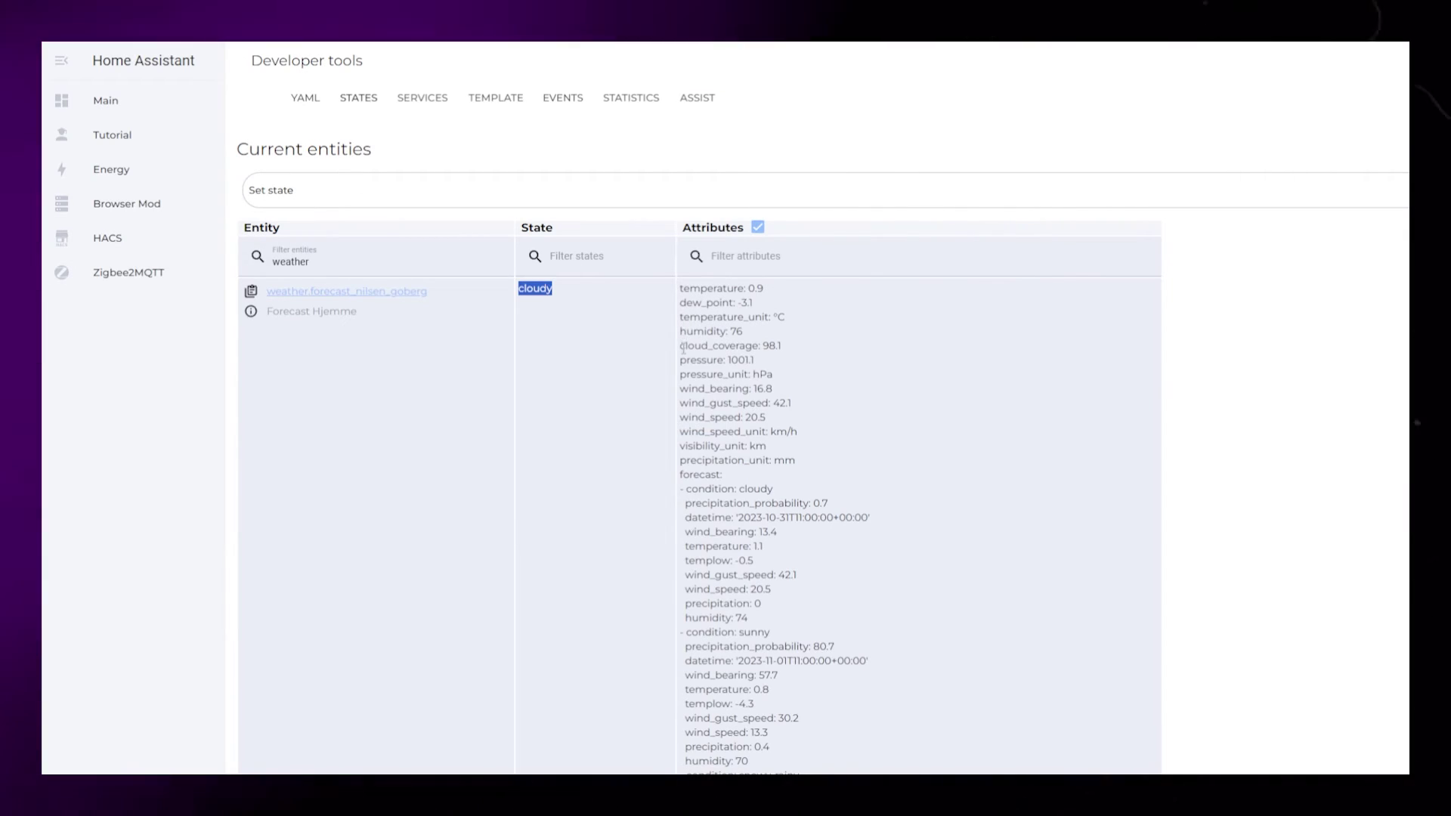
drag(680, 288, 710, 287)
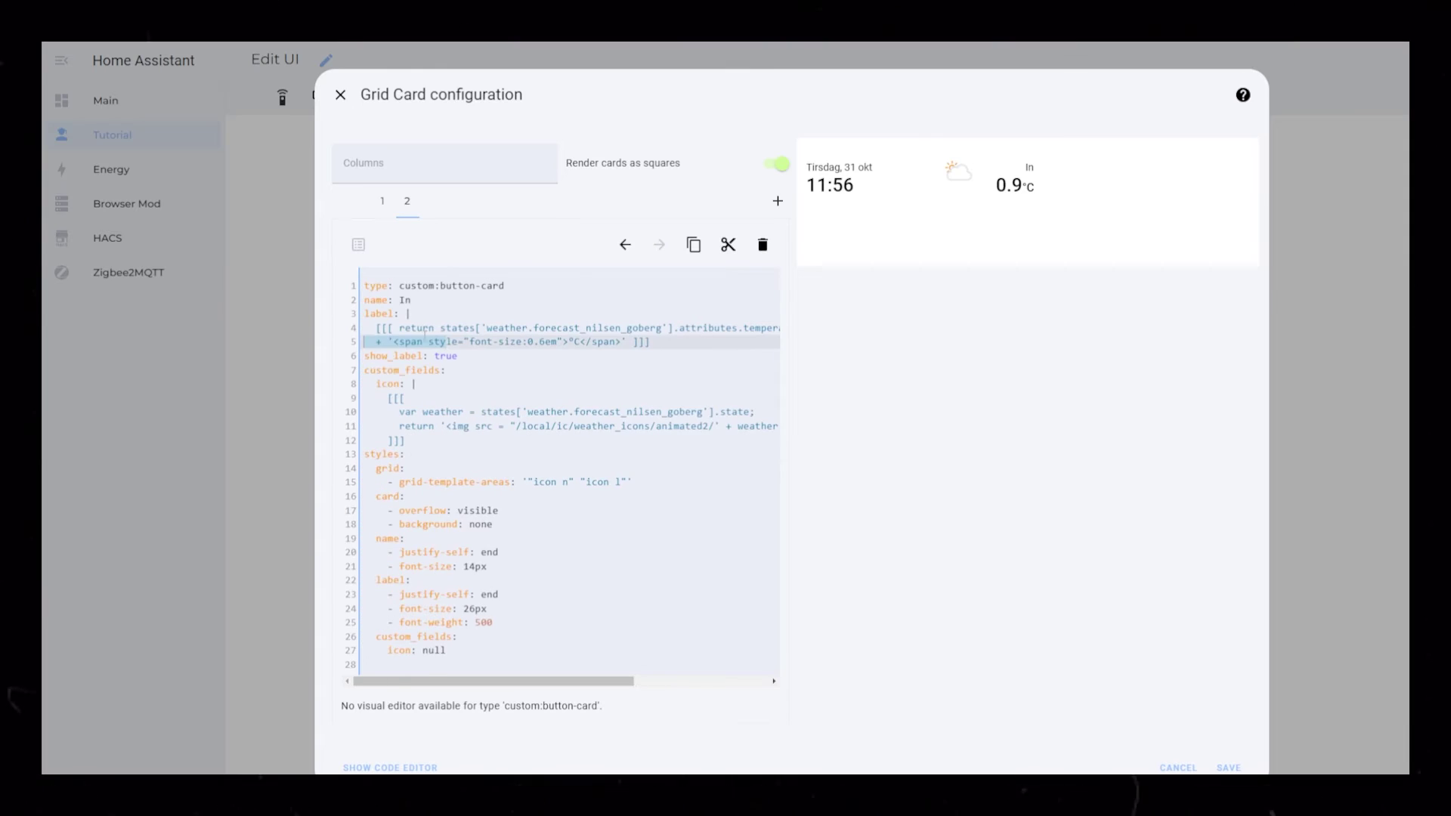
drag(393, 341, 568, 341)
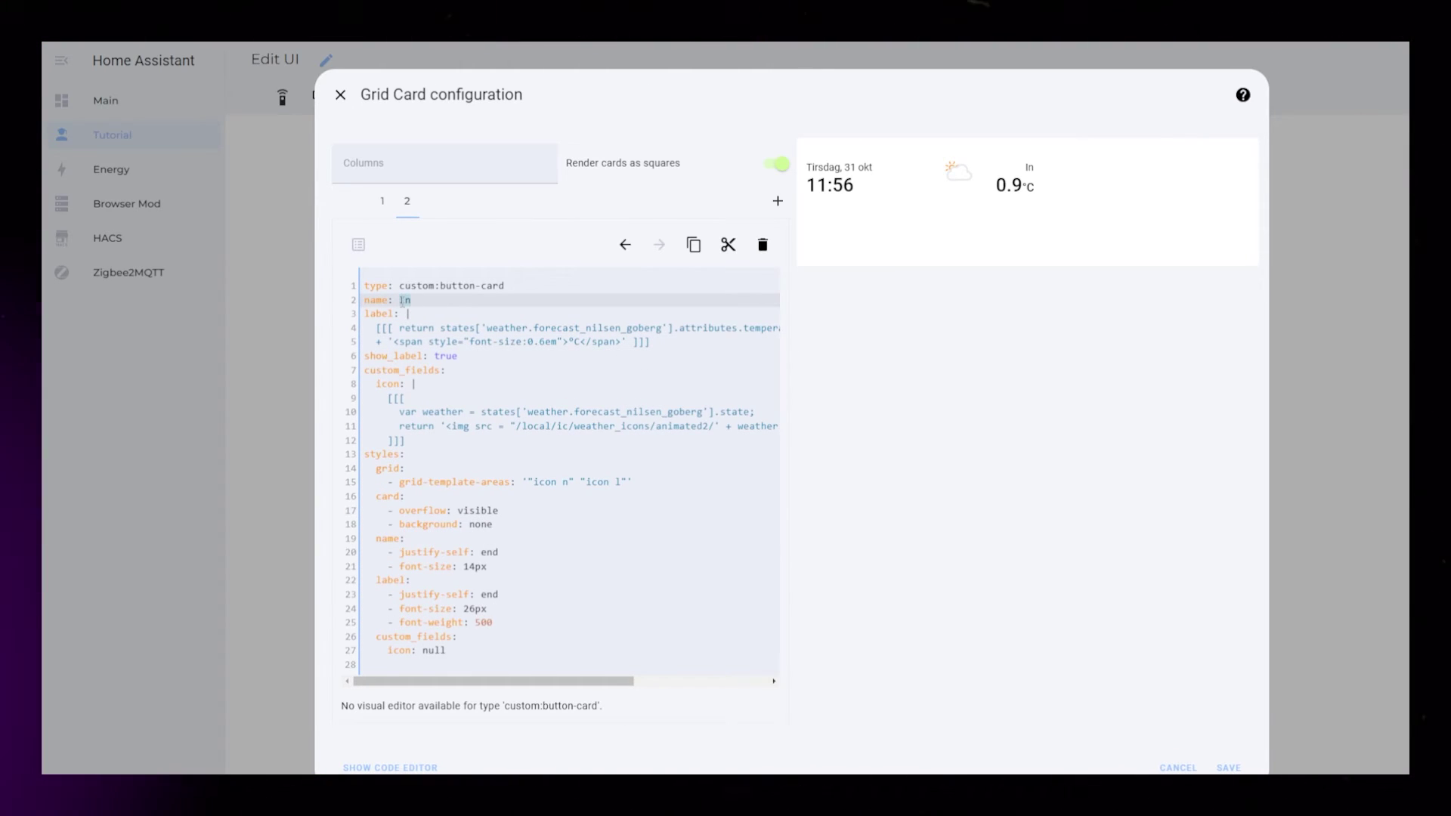
text(|   [[[ return states['sensor.gjennomsnitt_temp'].state + "°C" ]]])
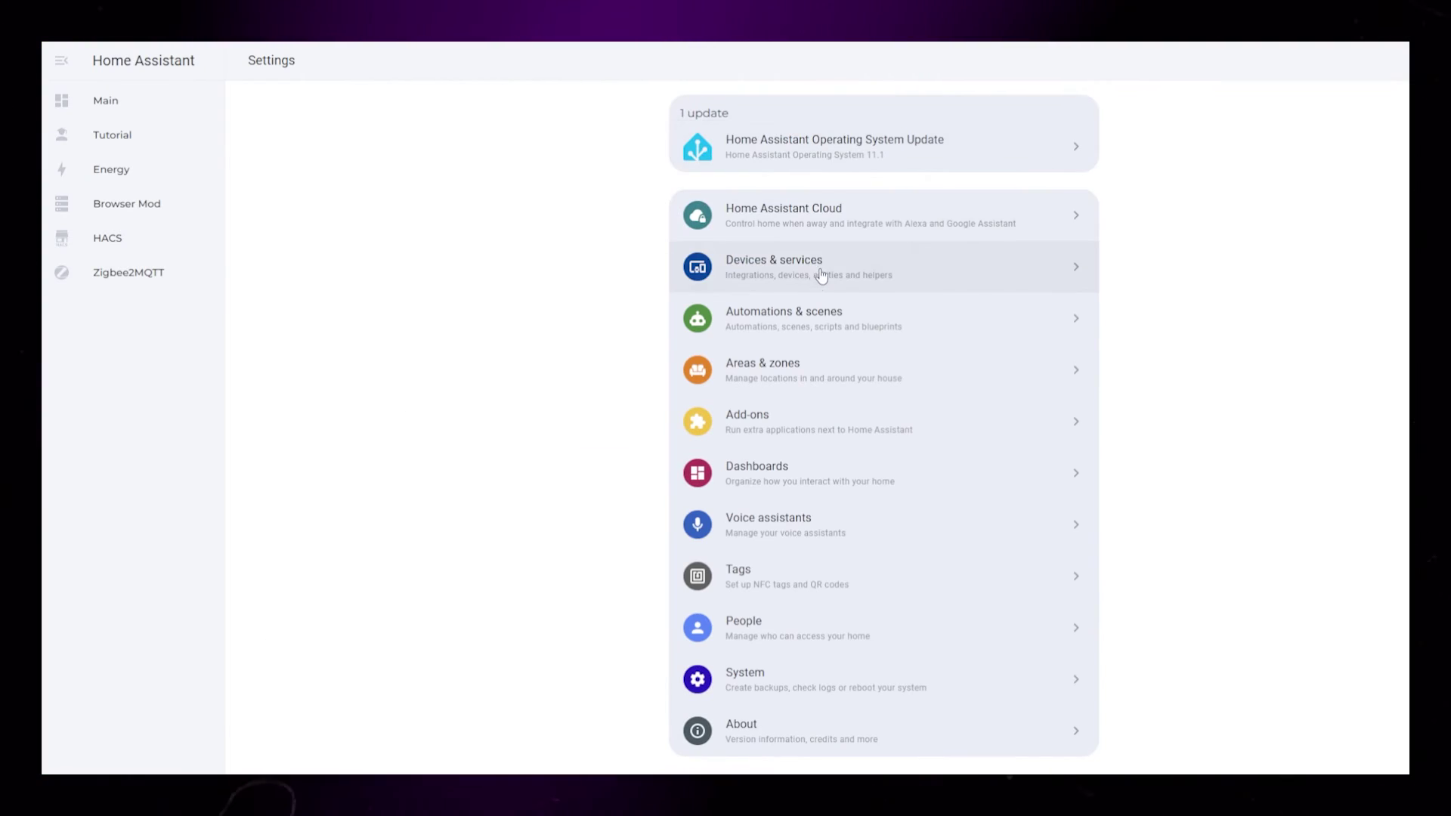
Open the Helpers list under Devices & services and start a new sensor group helper.
click(819, 273)
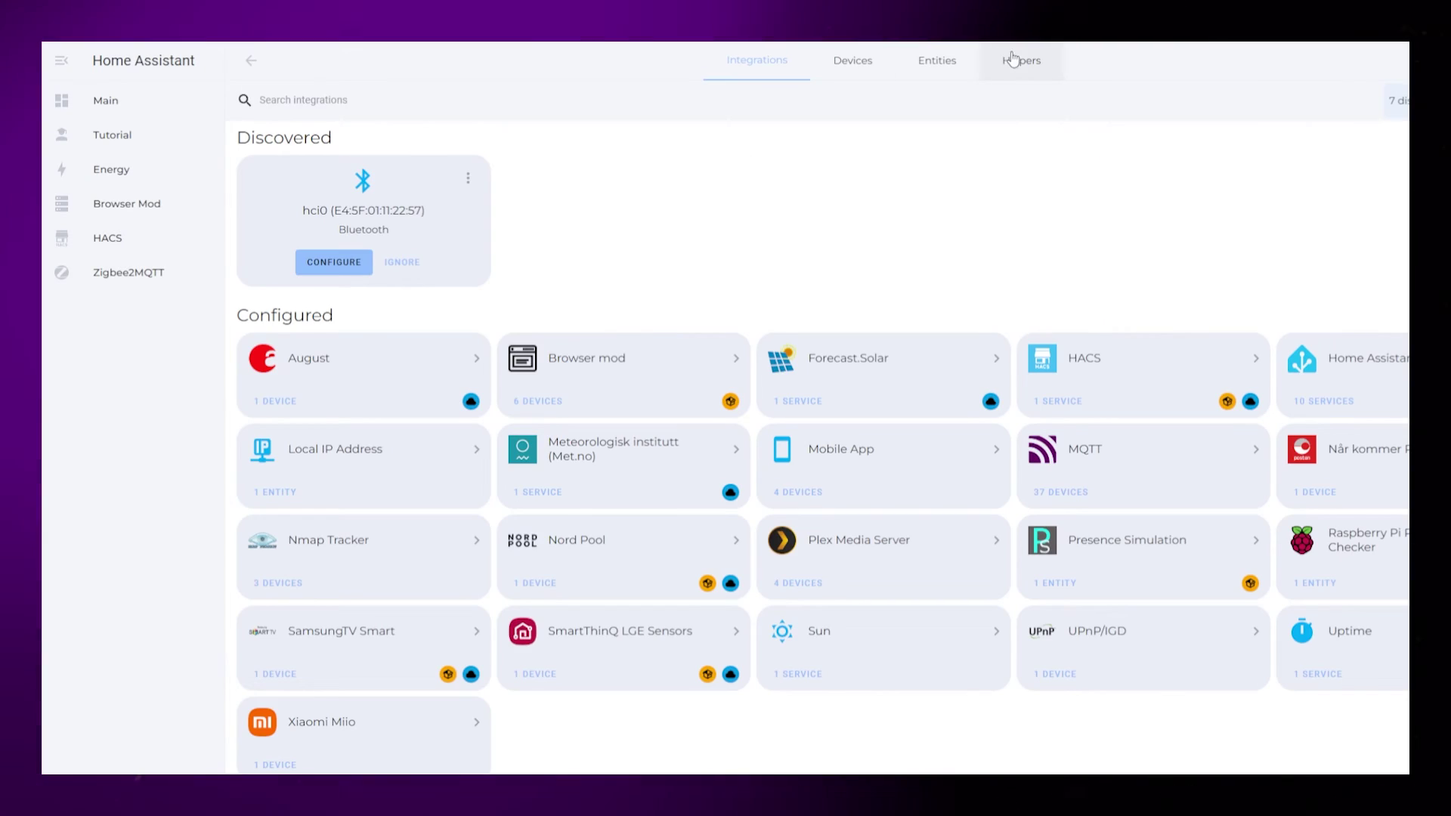
click(1021, 58)
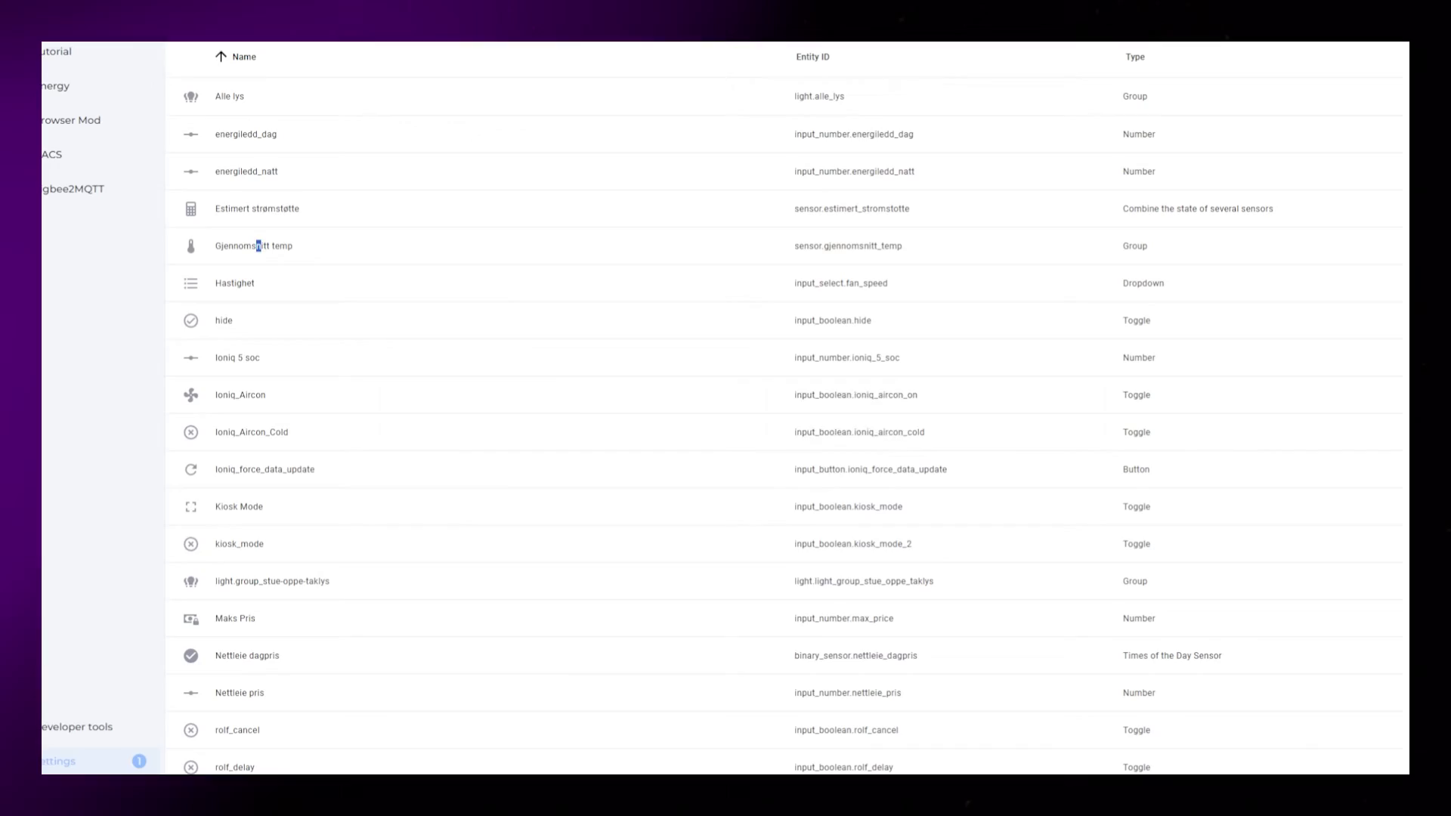
scroll(742, 469, down, 2)
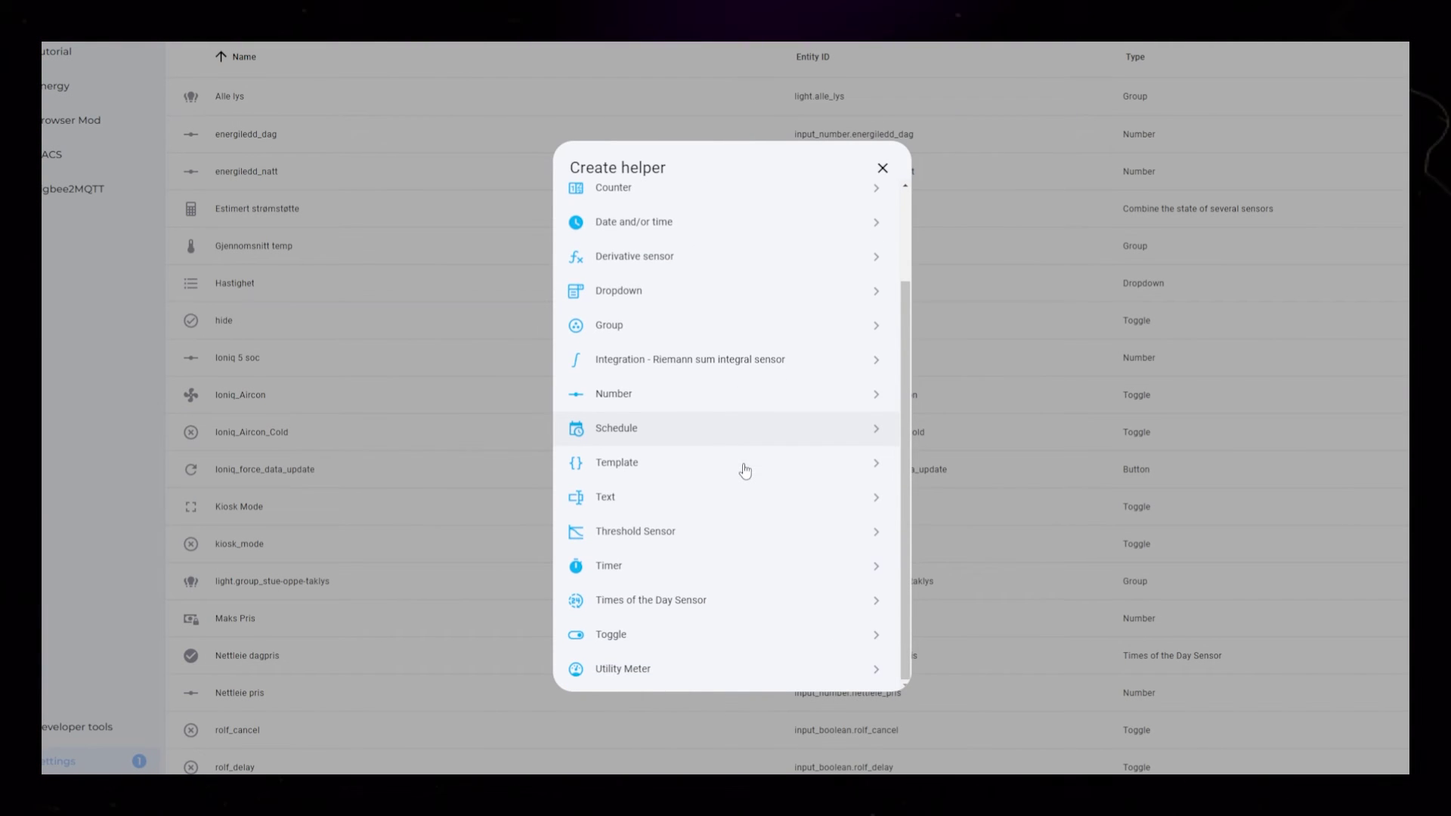
scroll(742, 469, up, 1)
click(643, 433)
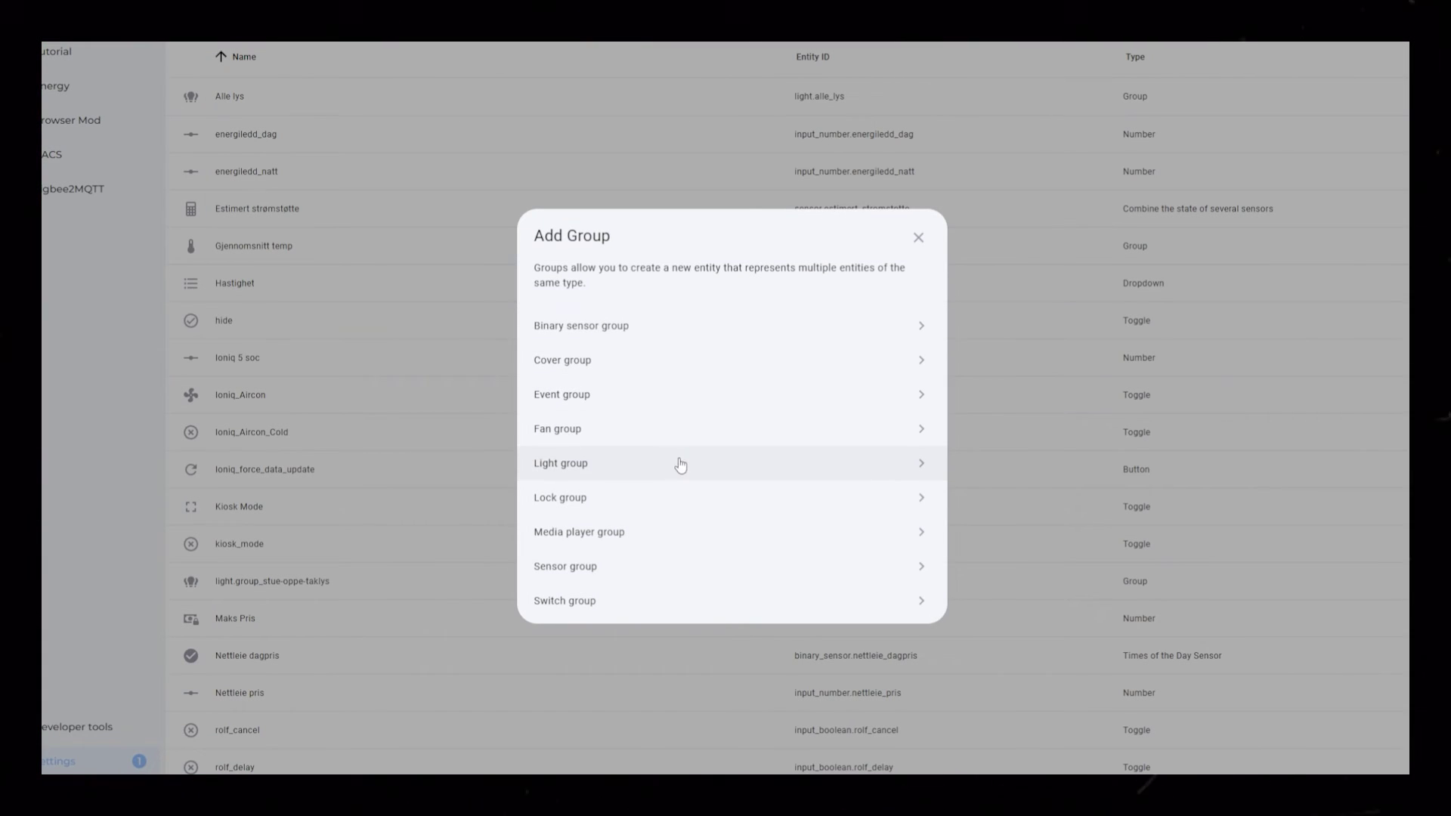
click(583, 566)
Name the sensor group average_temp and add Temperatur - Bad nede Temperatur as its first member.
click(659, 297)
text(average_temp)
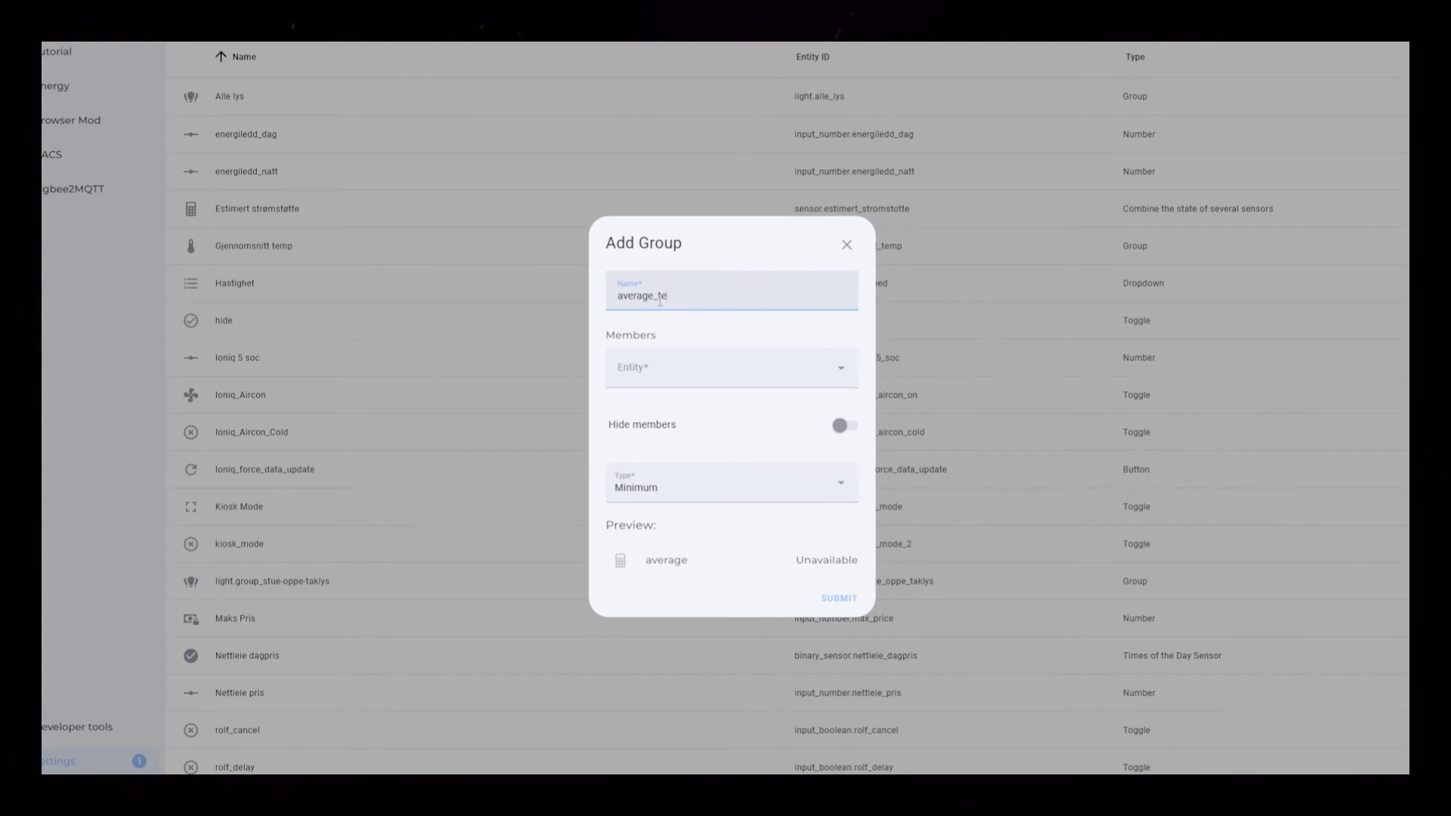
key(Tab)
text(temperat)
click(710, 523)
Add Temperatur - Gang Temperatur as the group's second member and set the group type to Median.
click(628, 392)
text(temperatur)
drag(852, 458, 852, 513)
click(764, 706)
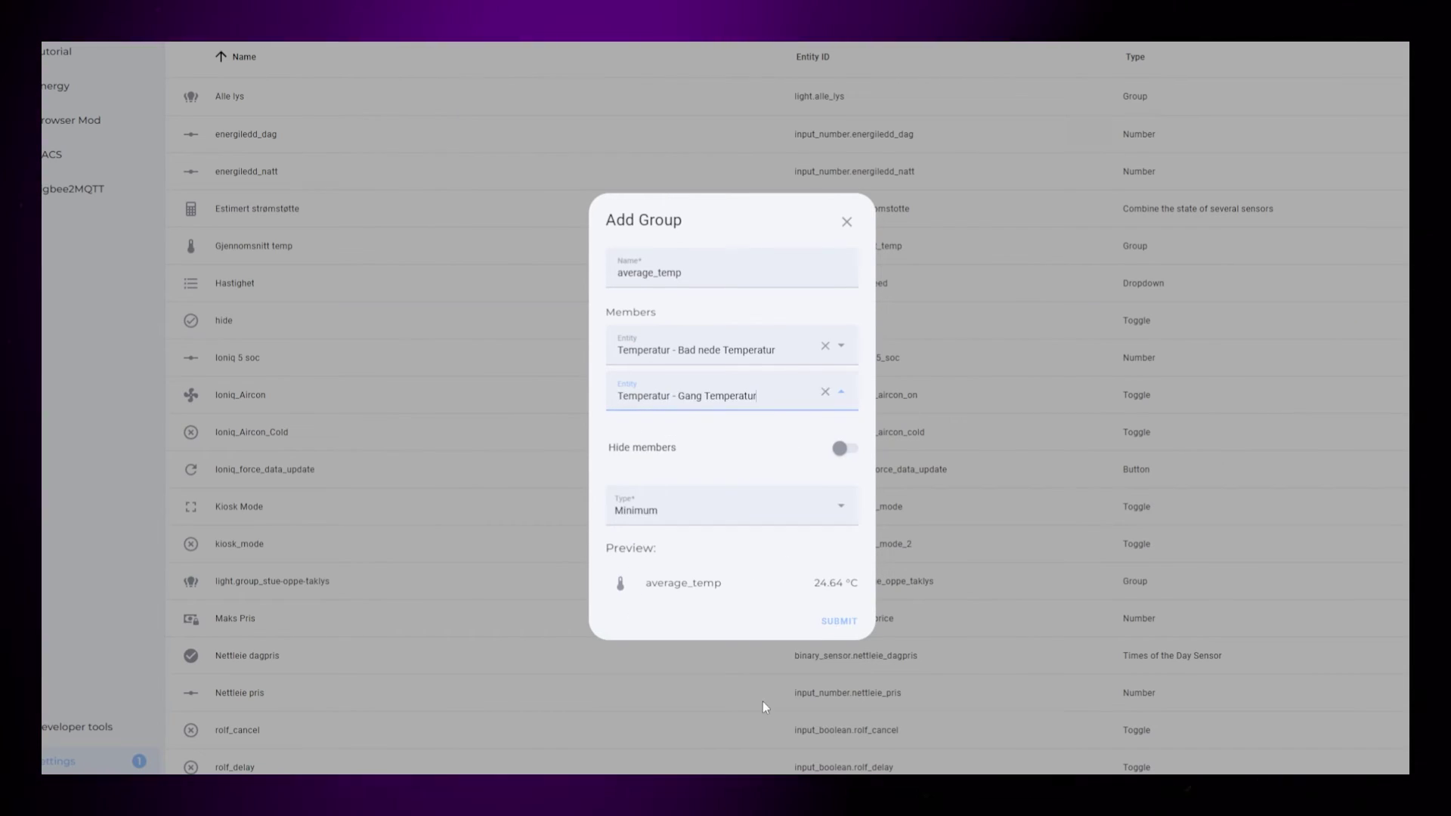
click(703, 533)
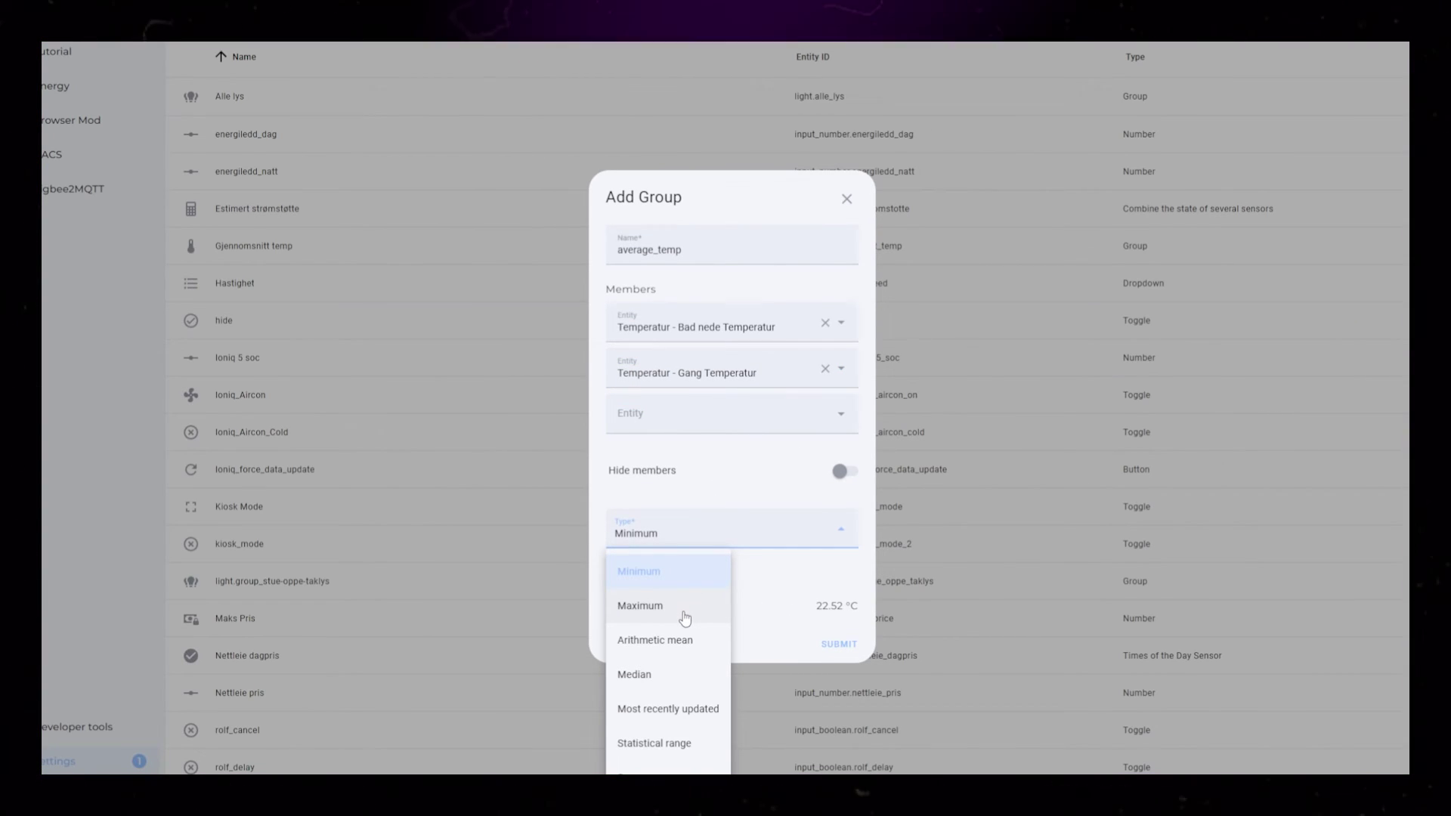
click(664, 680)
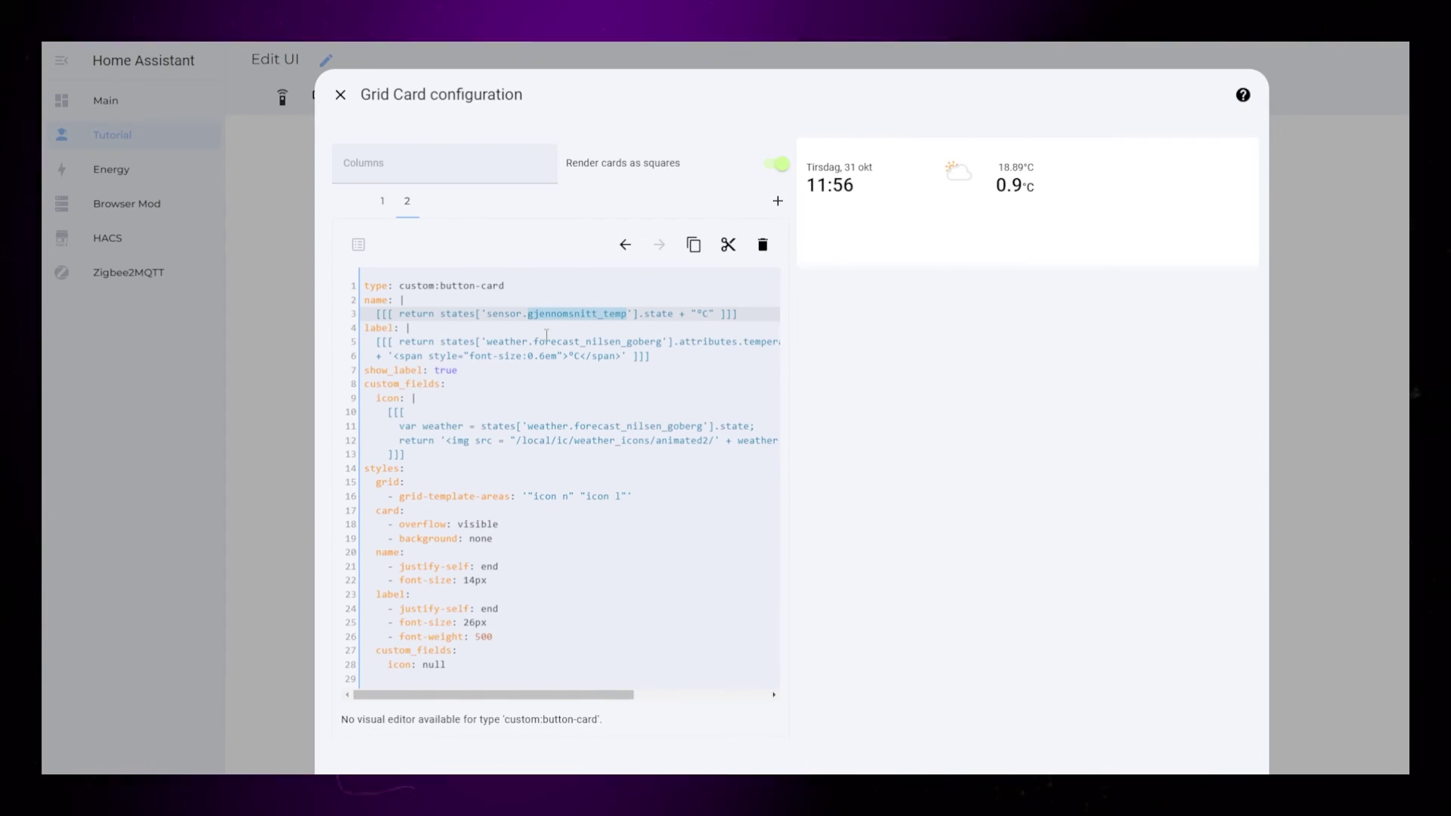
Replace the null icon style in the second card's custom_fields with justify-self: end and align-self: end.
click(529, 440)
click(477, 664)
key(BackSpace)
key(BackSpace)
key(BackSpace)
key(BackSpace)
key(Return)
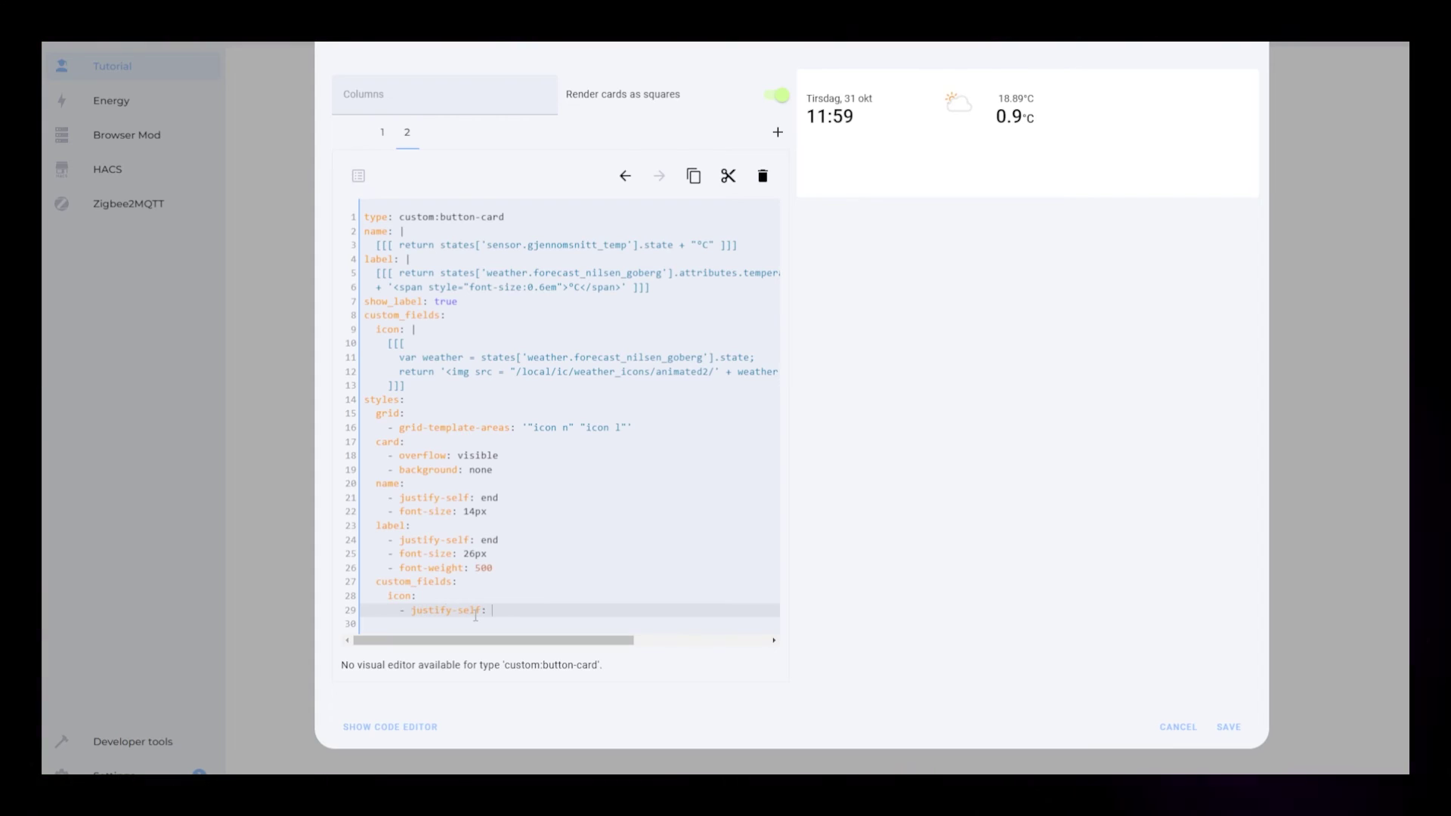
key(Return)
text(- alig)
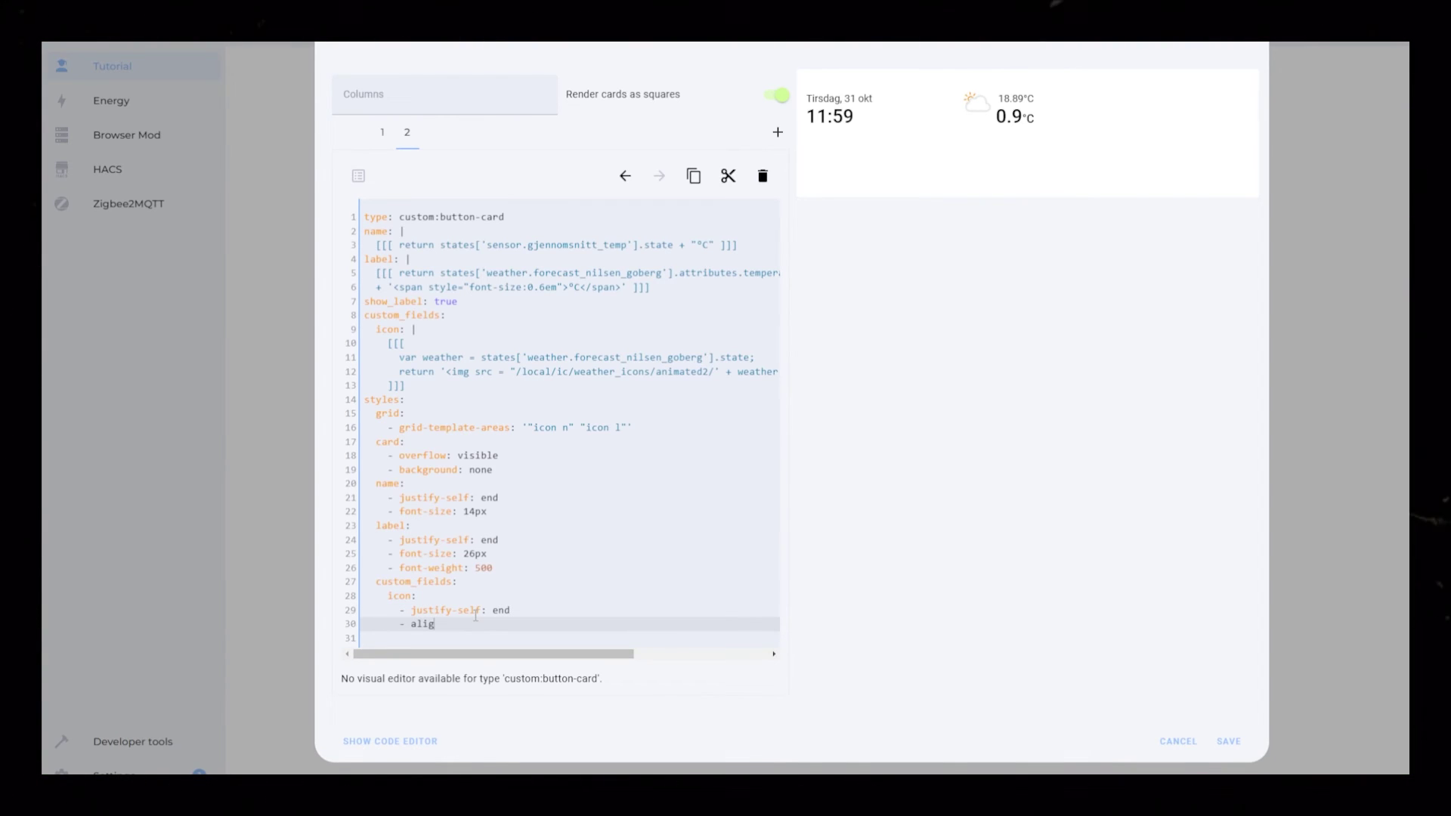
text(n-self: end)
Add padding-right: 10px and margin-bottom: '-11px' to the icon custom field's styles.
key(Return)
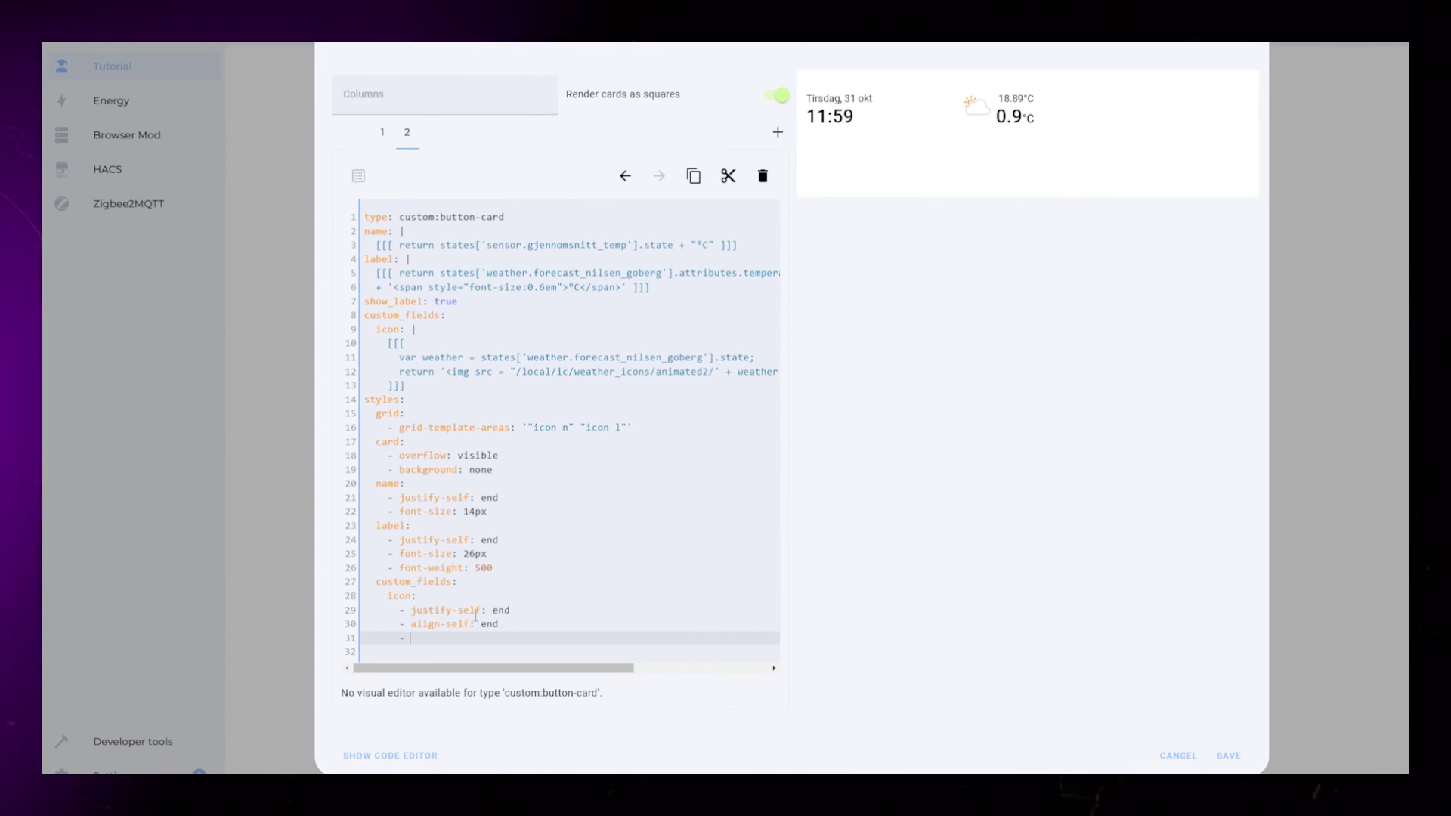
text(- padding-right: 10px)
key(Return)
text(- )
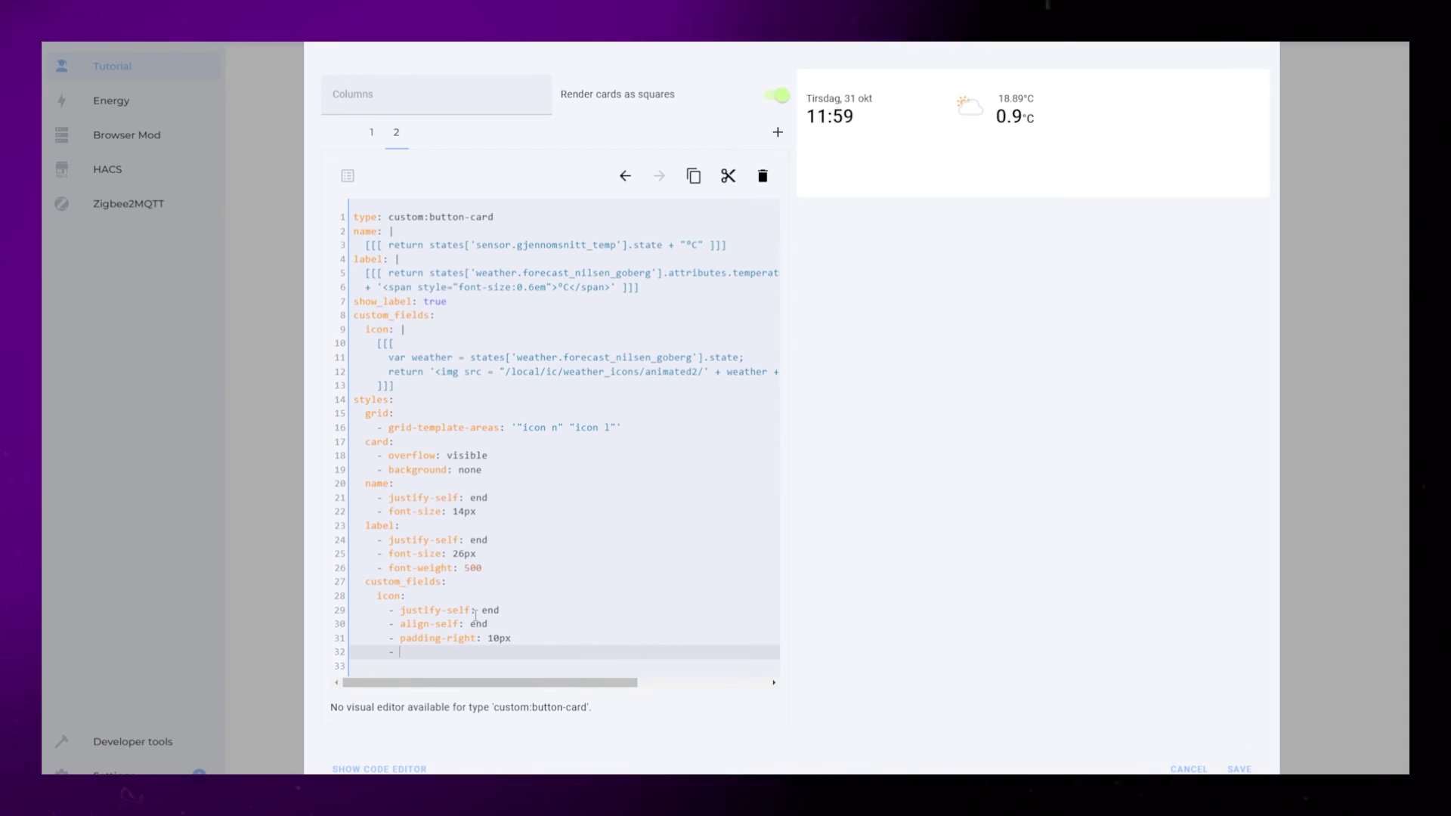
text(margin-bottom: 10px)
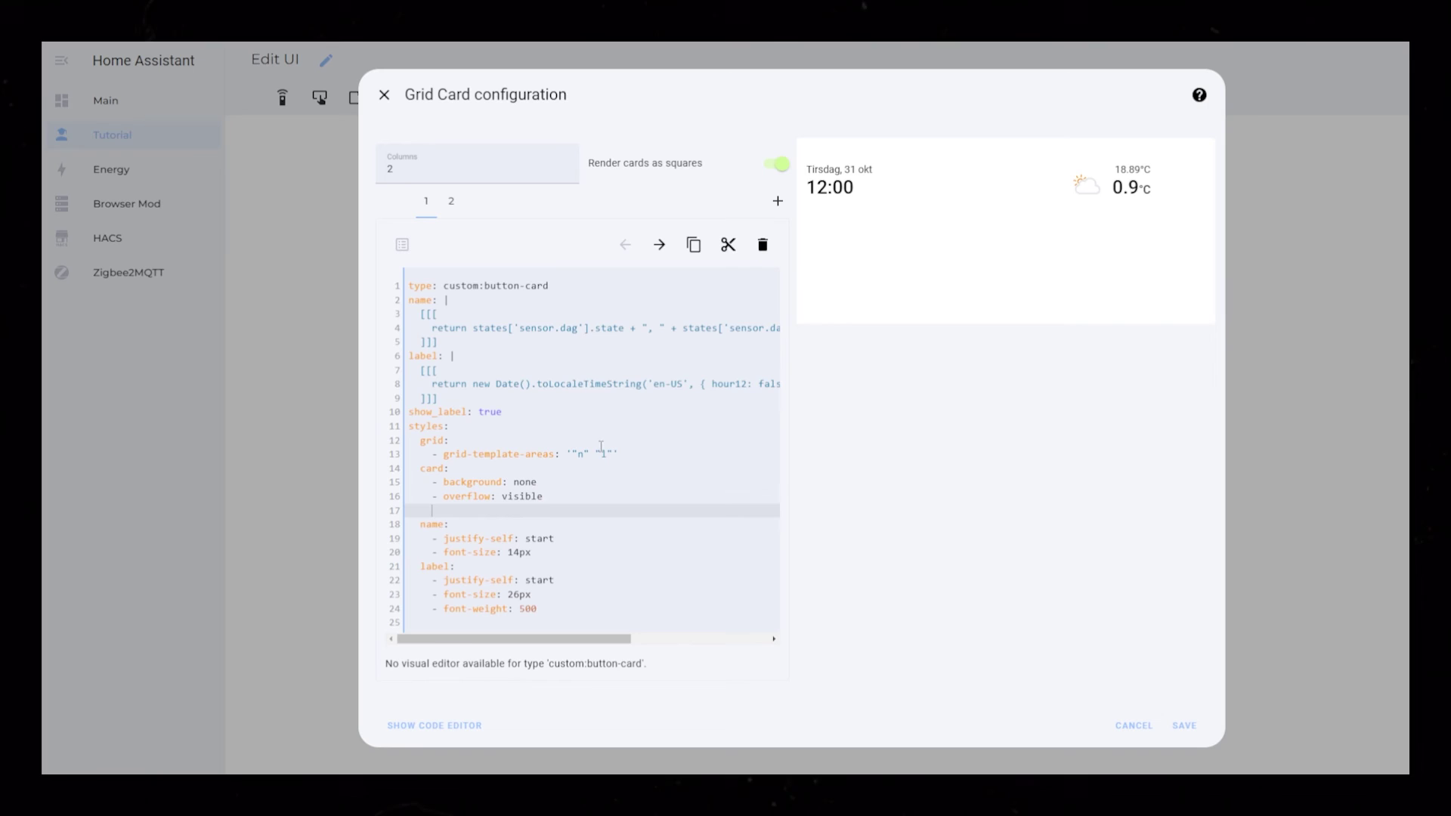
Add padding-left: 8px to the first card's card styles.
text(- padding-ek)
key(BackSpace)
key(BackSpace)
text(left: 8)
Add padding-right: 8px to the second card's card styles and turn off rendering the grid's cards as squares.
click(452, 202)
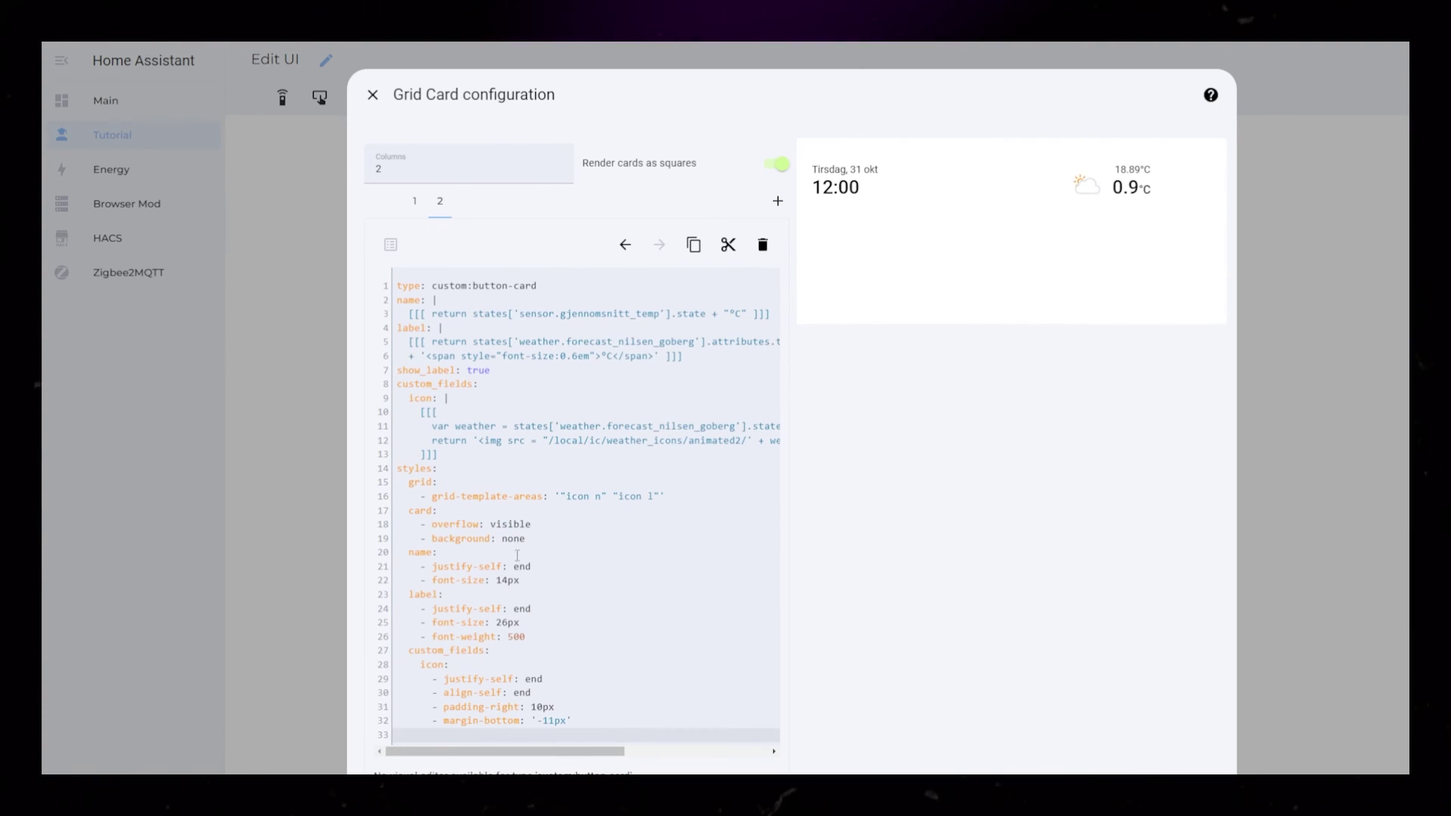
click(561, 586)
click(550, 538)
key(Return)
text(- padding-left: 8px)
double_click(482, 554)
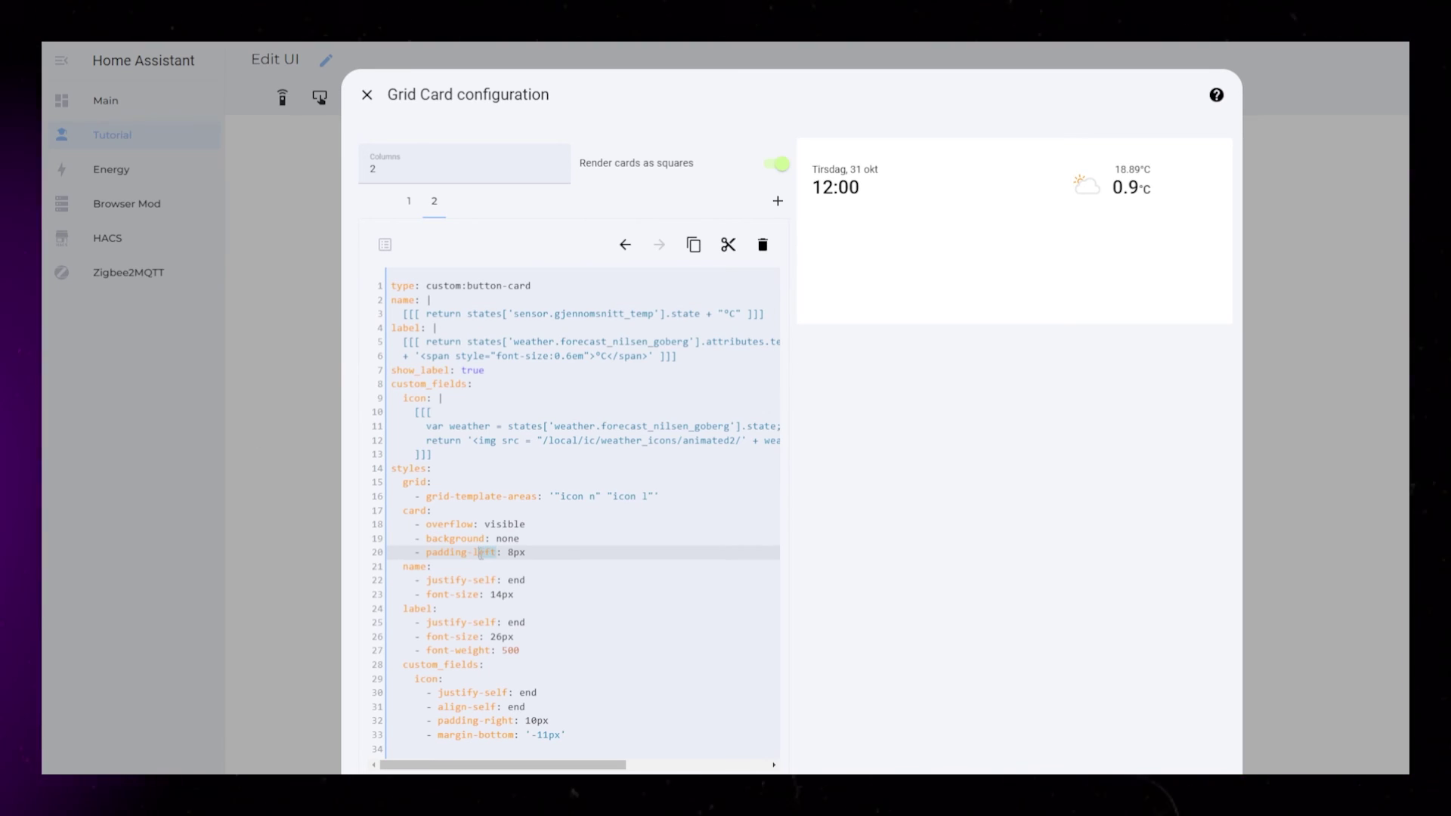
text(right)
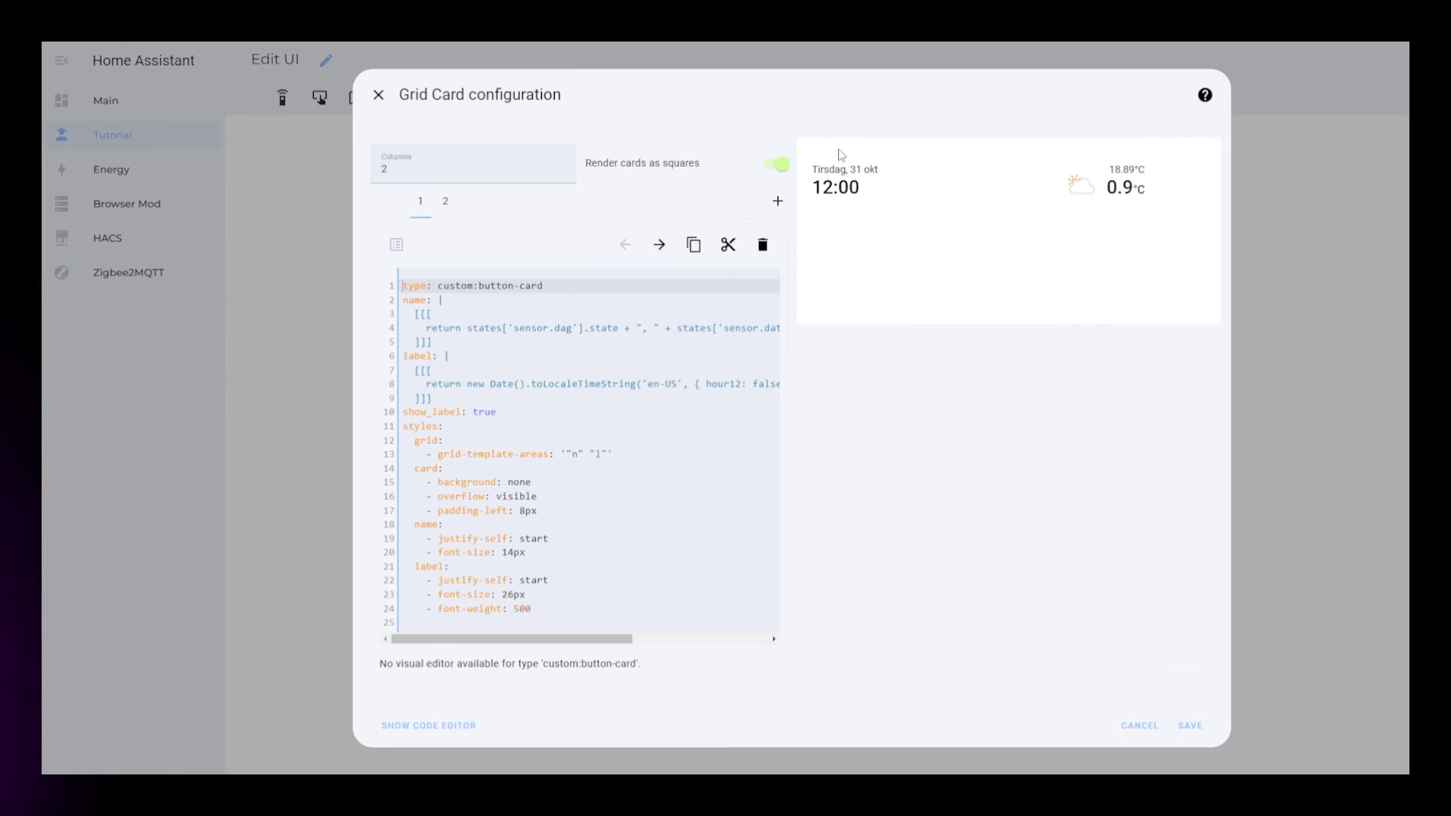
click(777, 164)
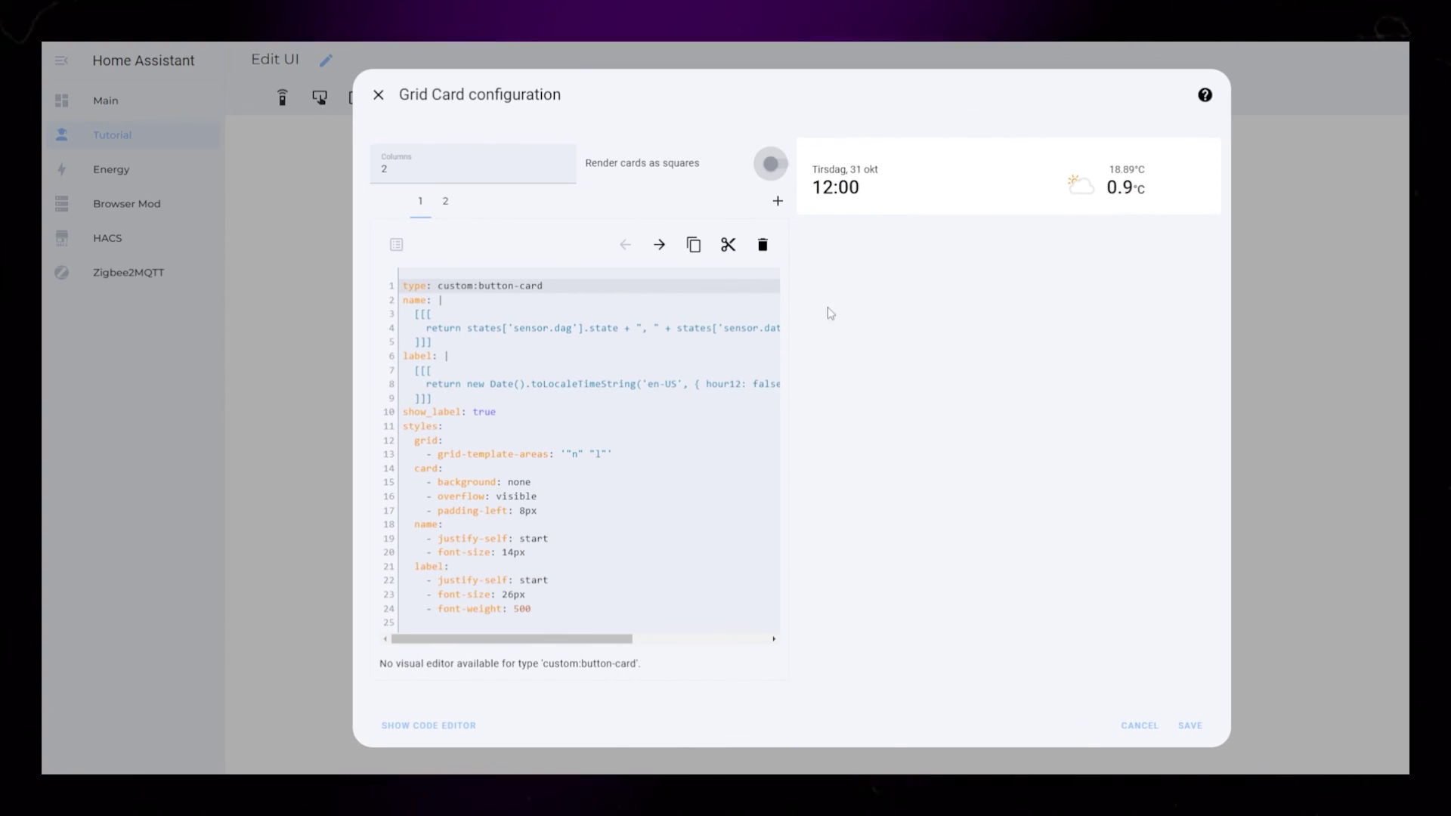